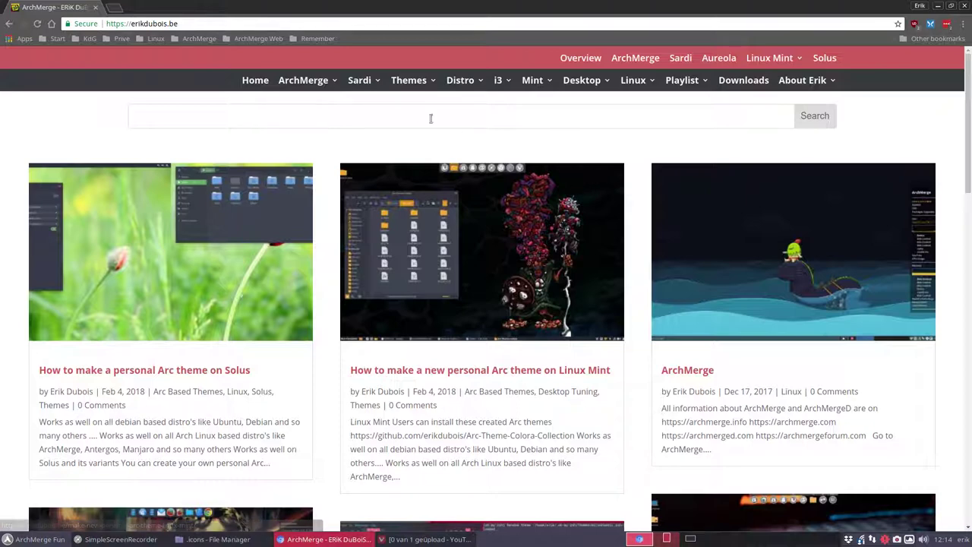
- Minimize the browser and reposition the .icons folder window on the desktop
mouse_move(375, 87)
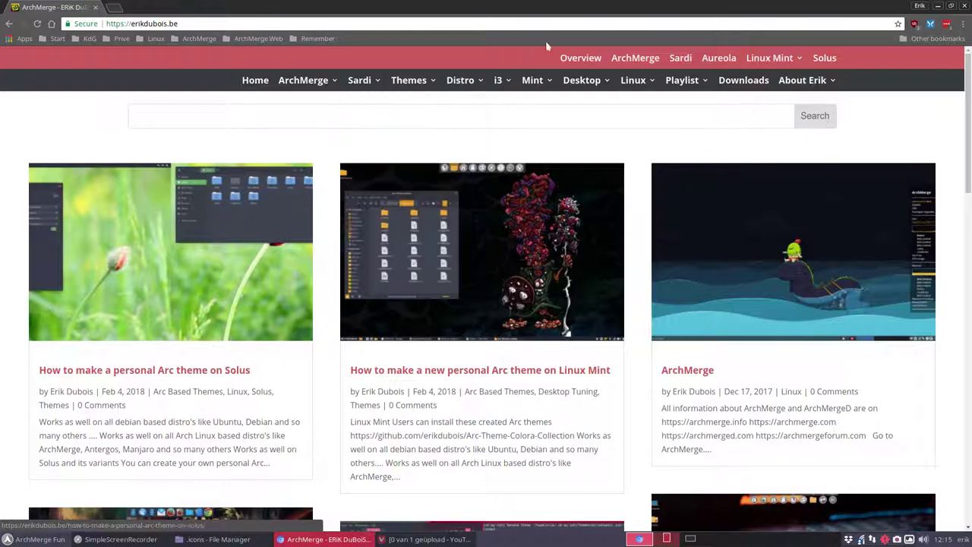
click(937, 6)
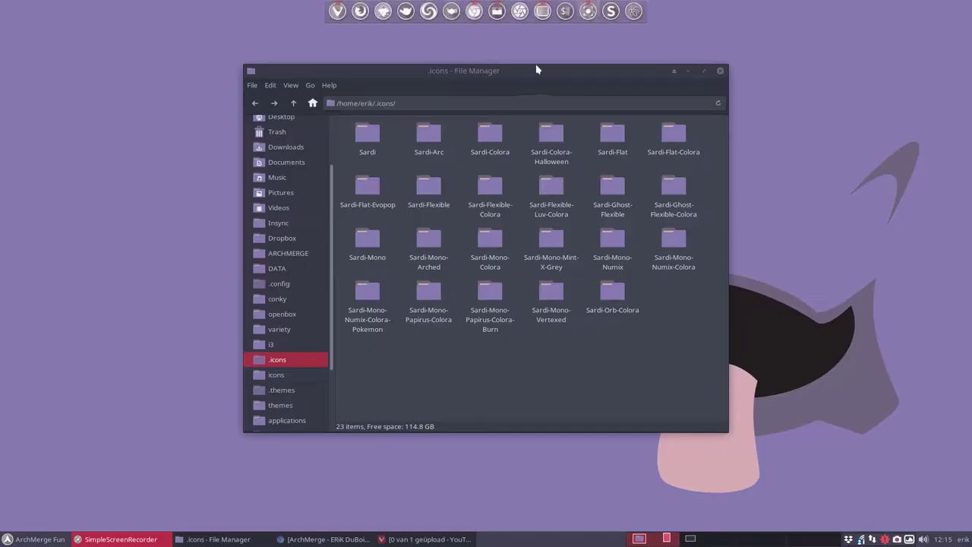
drag(537, 70, 332, 60)
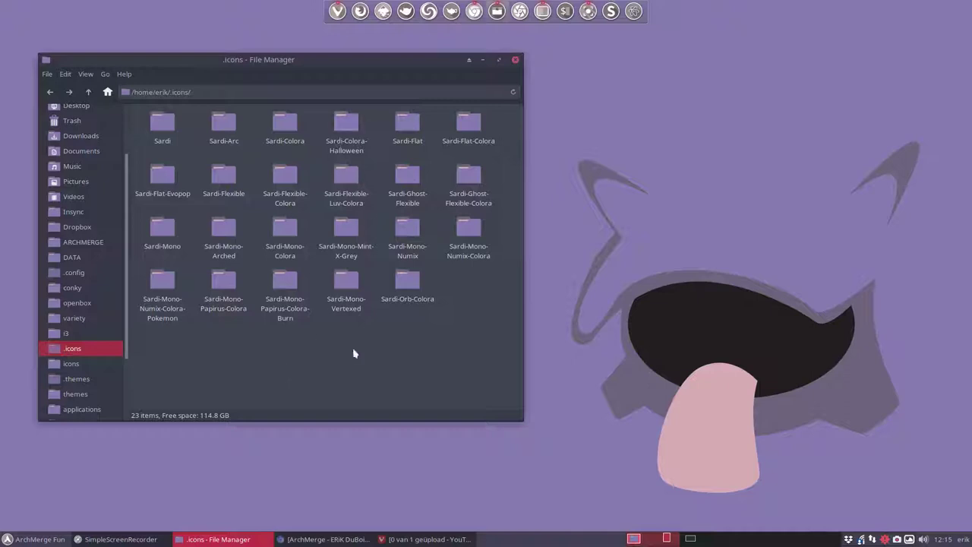
- Switch to the browser, open the Sardi Visited page on erikdubois.be and review the list of tested distros
click(327, 540)
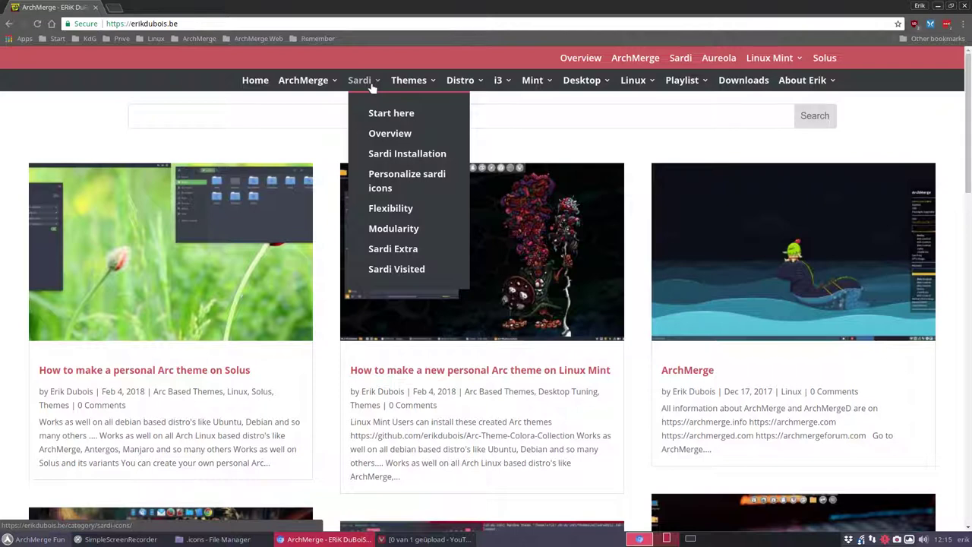
click(404, 269)
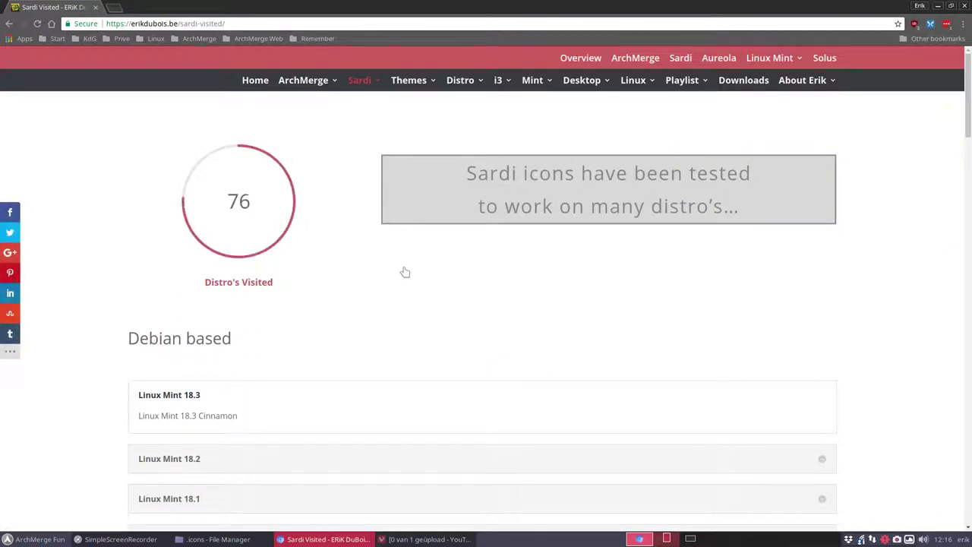
scroll(89, 364, down, 4)
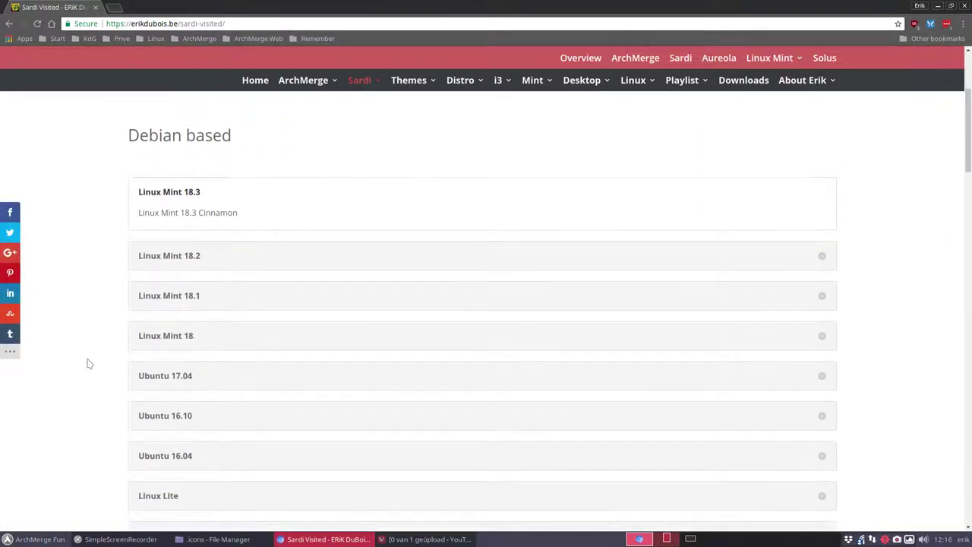
scroll(89, 364, down, 4)
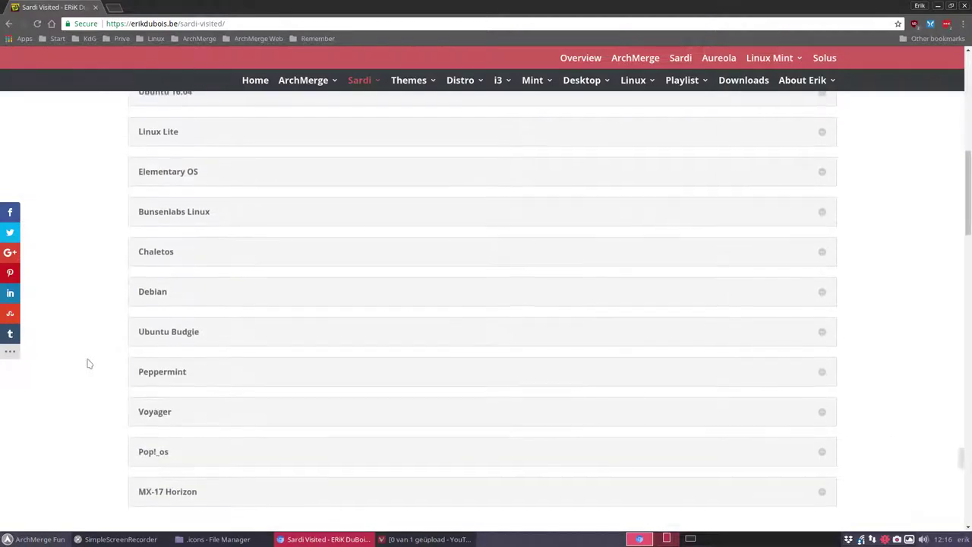
scroll(89, 364, down, 6)
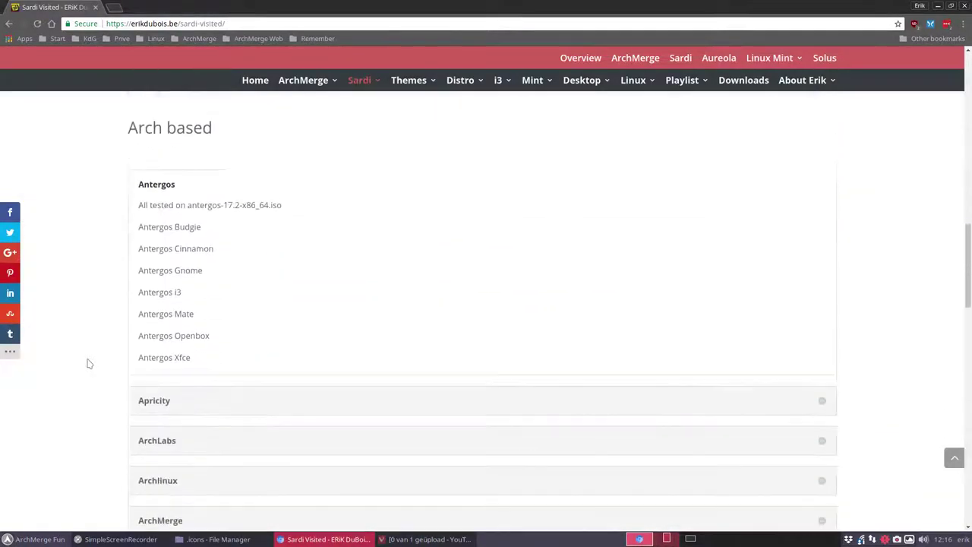
scroll(89, 364, down, 2)
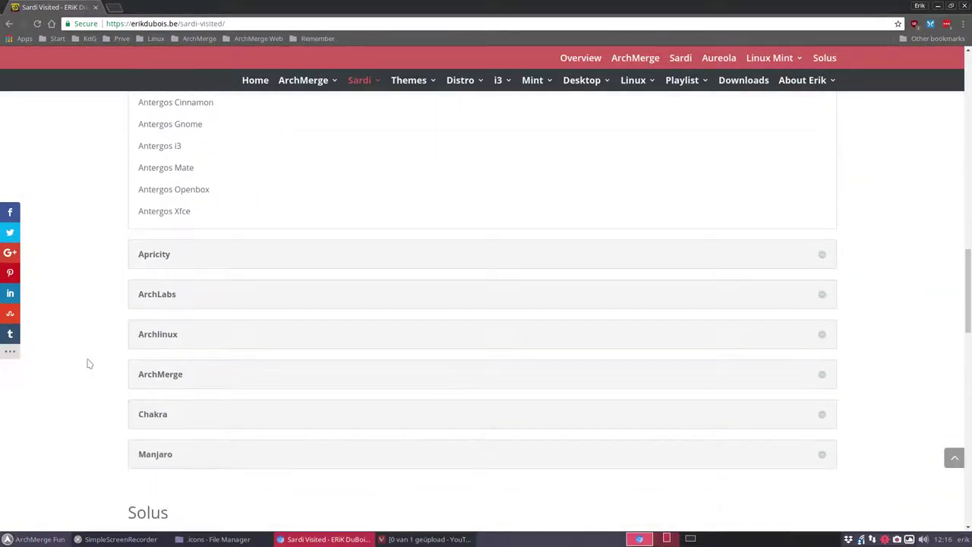
scroll(89, 364, down, 2)
scroll(89, 364, down, 3)
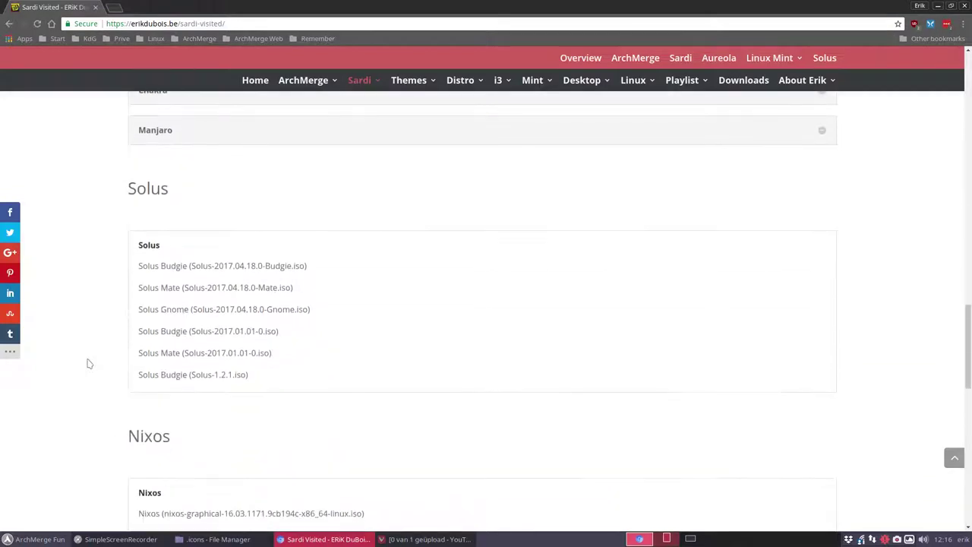
scroll(88, 364, down, 2)
key(Home)
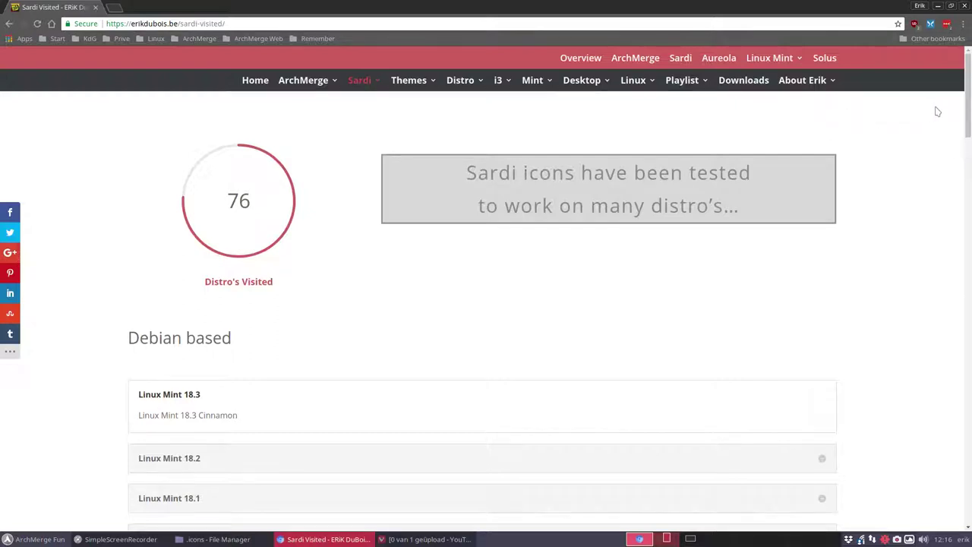
- Minimize the browser and replace the open file manager window with a new one showing the .icons folder
click(939, 7)
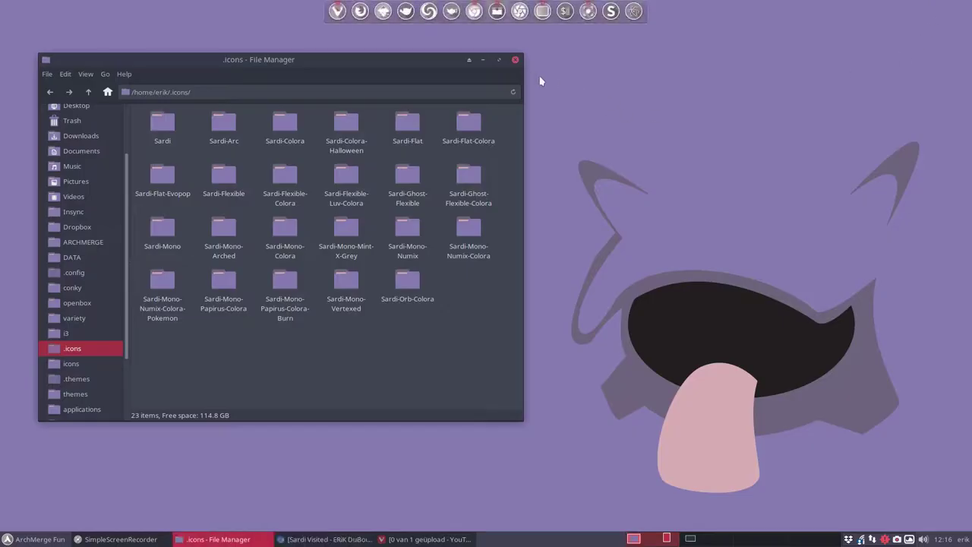
click(515, 60)
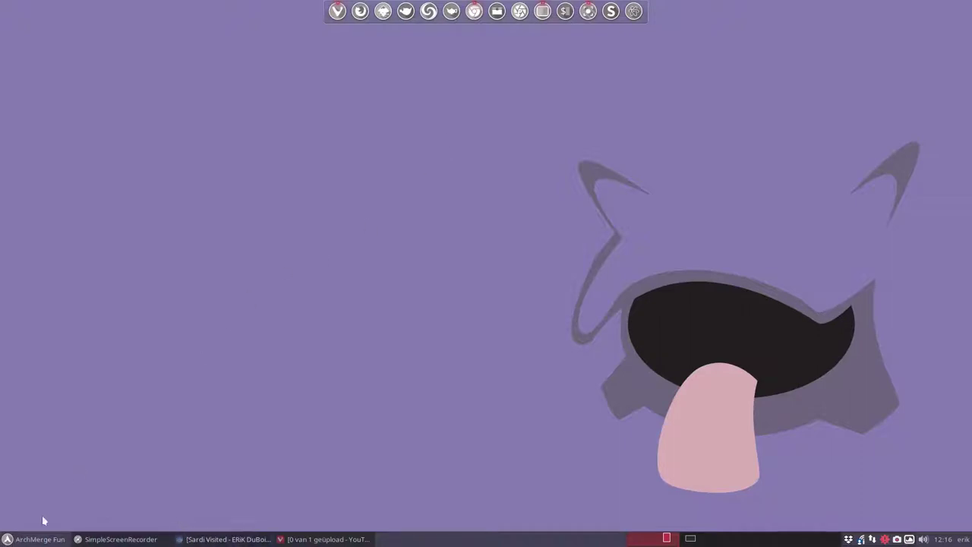
click(497, 15)
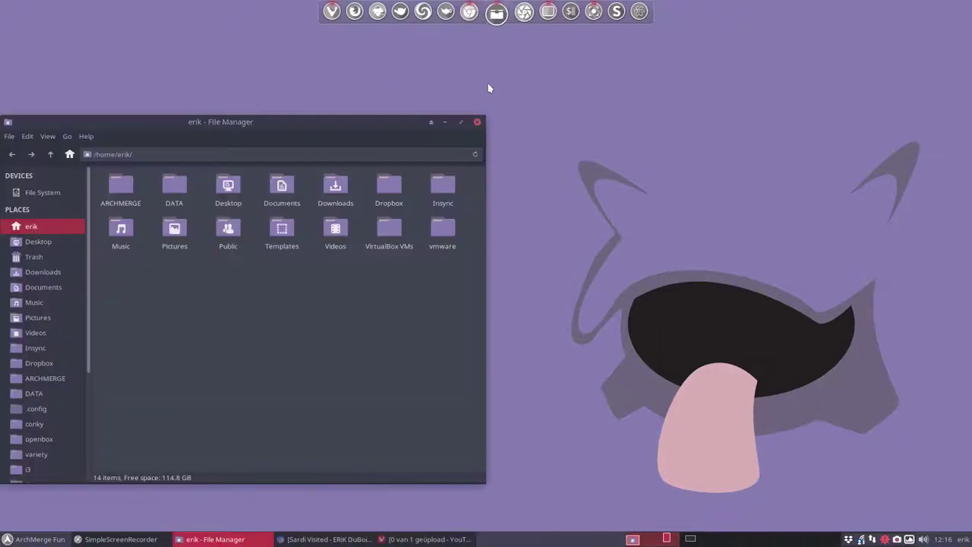
drag(269, 119, 575, 72)
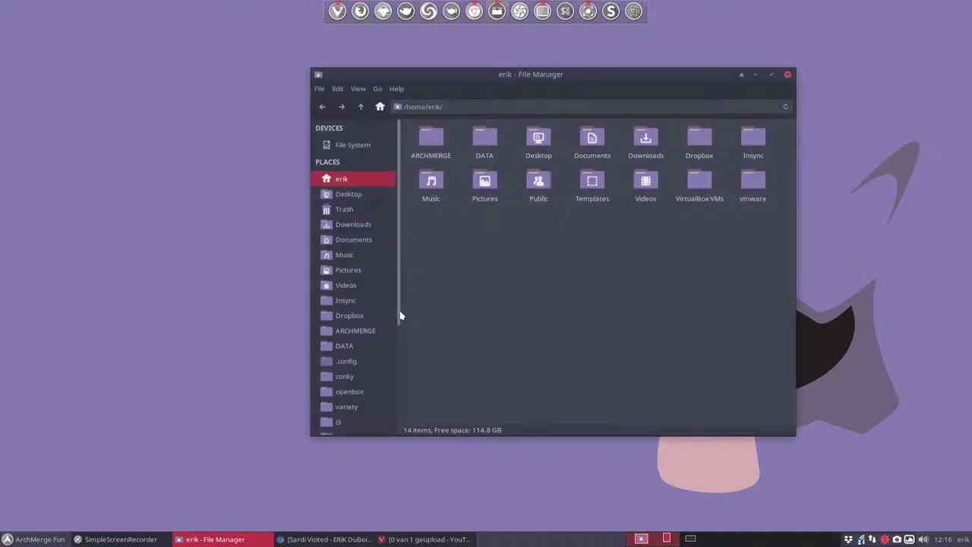
scroll(357, 382, down, 1)
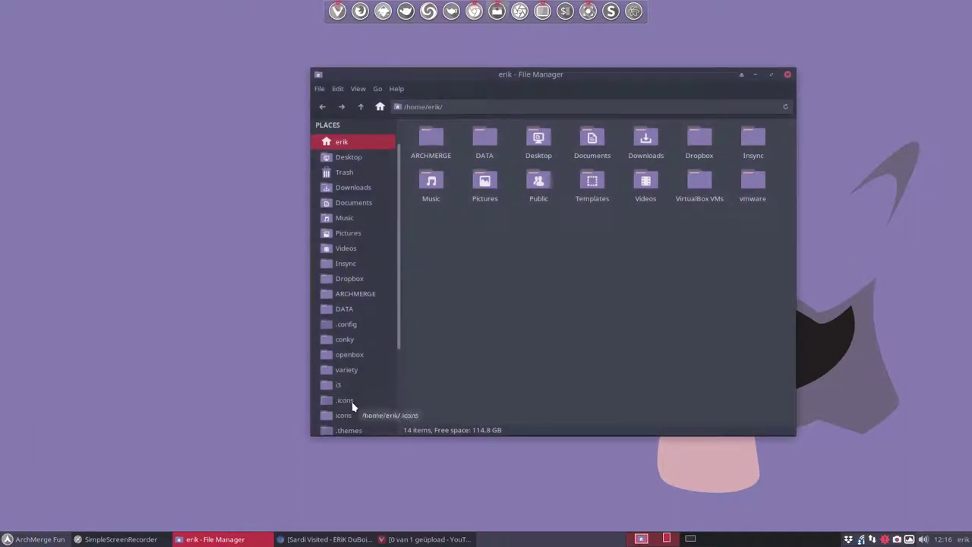
click(352, 400)
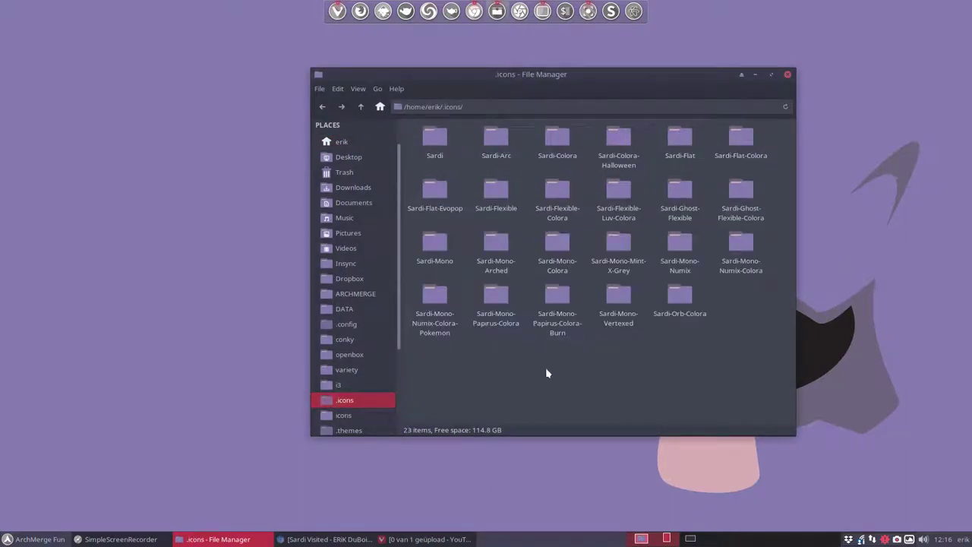
drag(574, 74, 655, 79)
- Lock the screen and unlock the session again with the account password
click(61, 540)
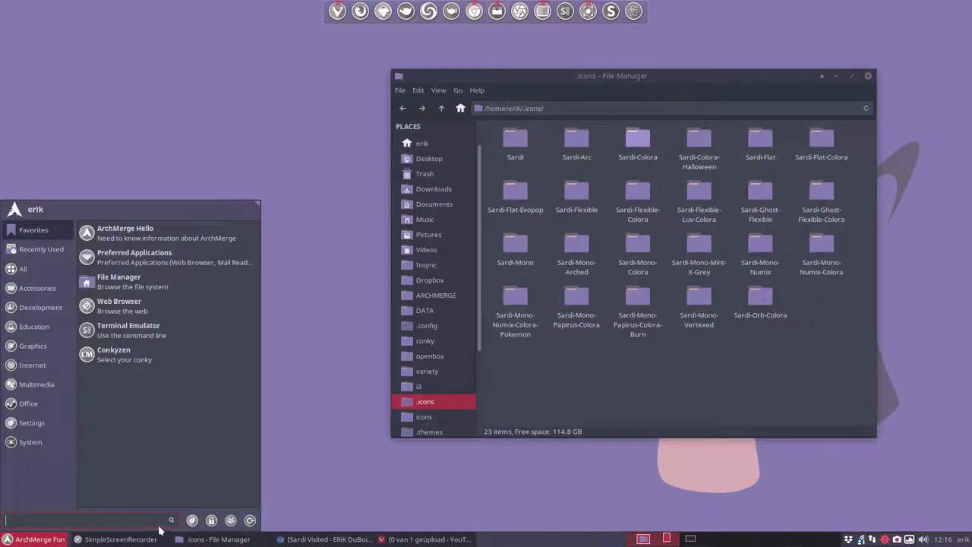
click(210, 521)
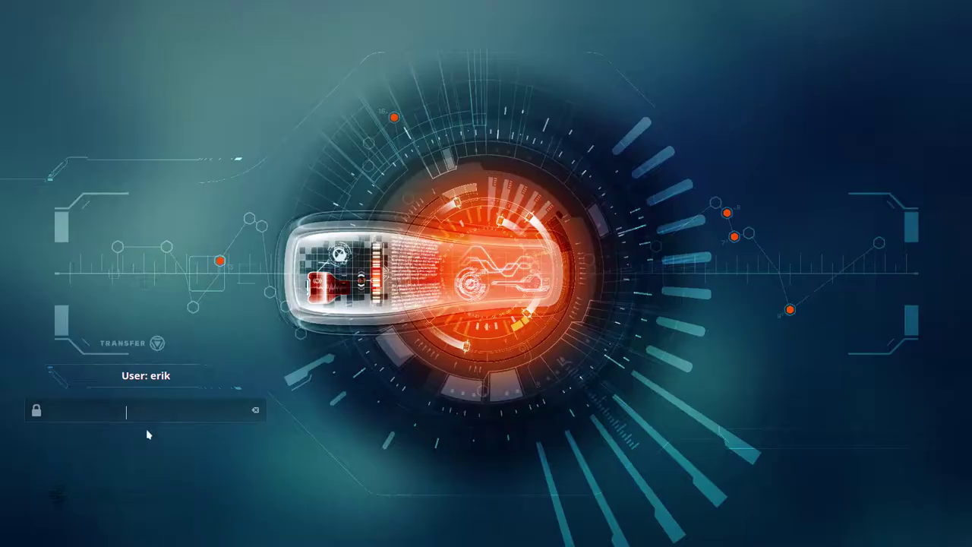
key(Return)
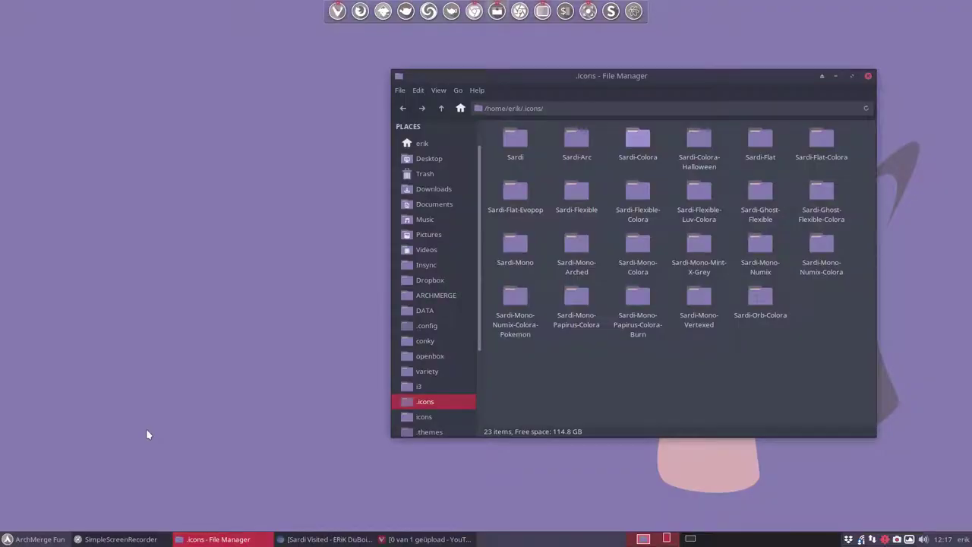
- Show the icon themes in the Appearance settings and place that window beside the .icons folder window
click(64, 538)
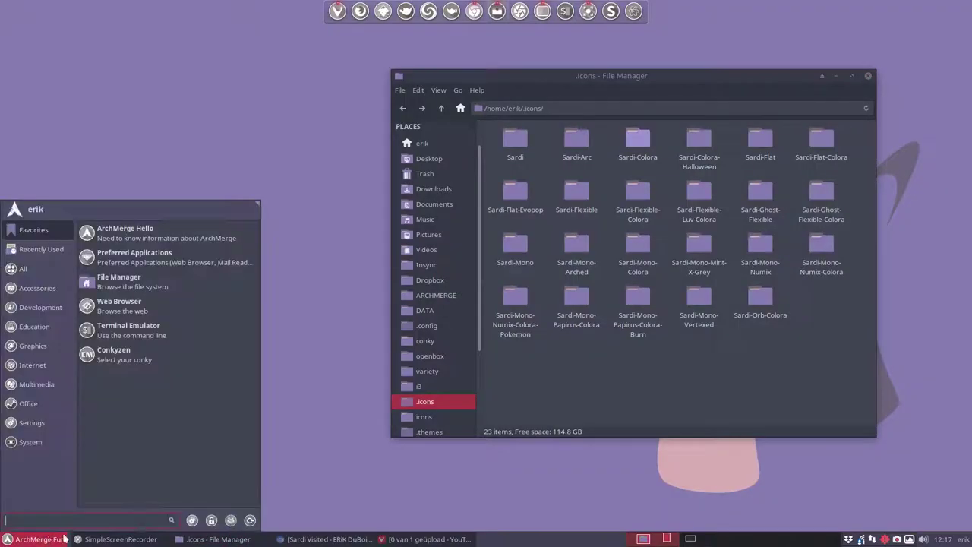
click(192, 521)
click(341, 184)
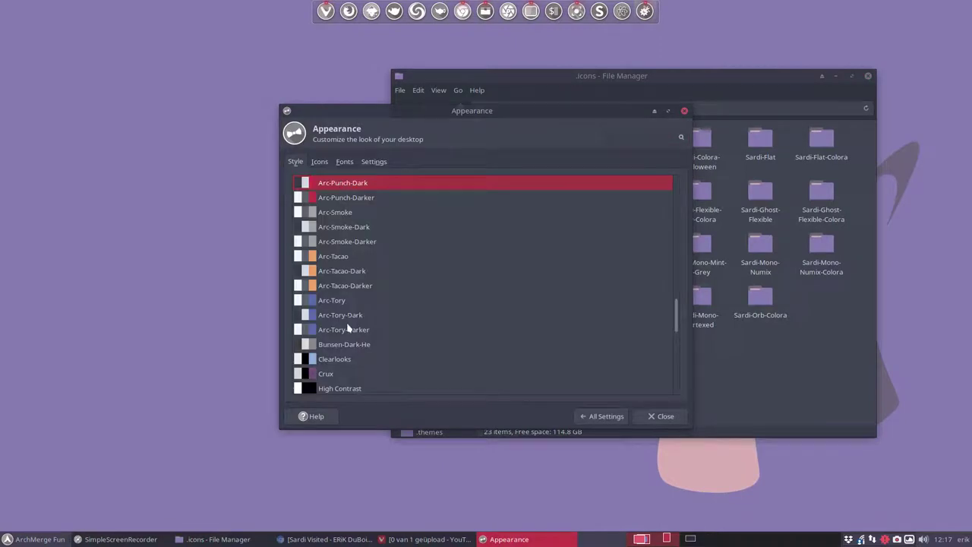
click(320, 162)
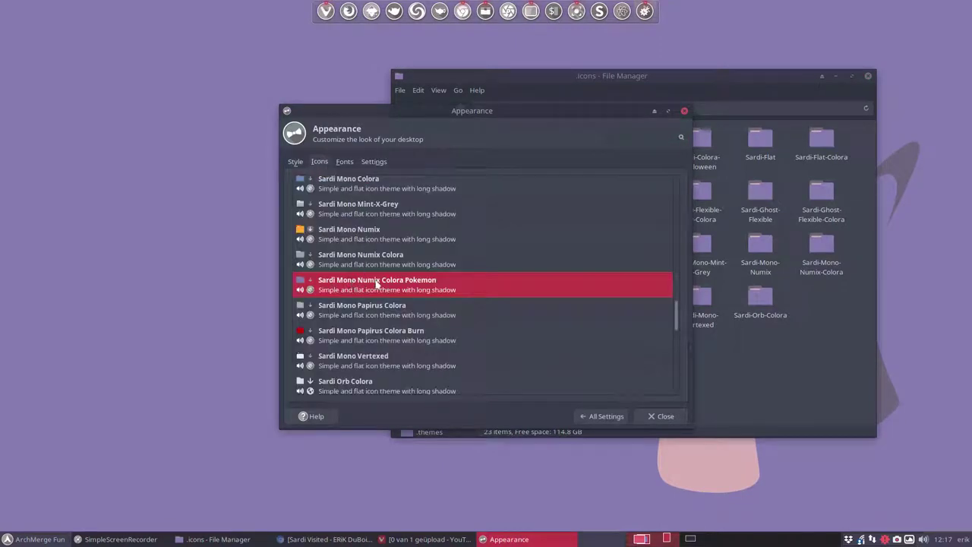
drag(521, 107, 267, 105)
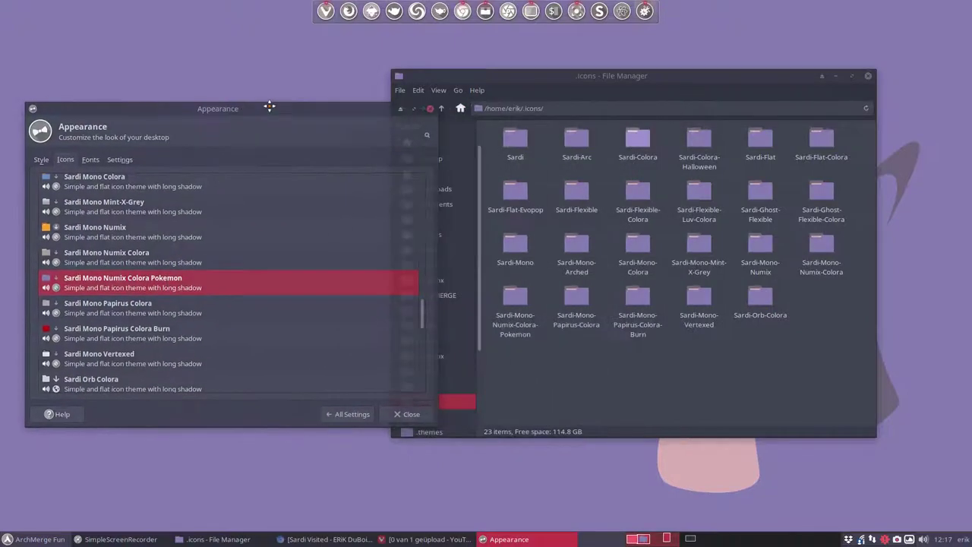
drag(619, 72, 680, 85)
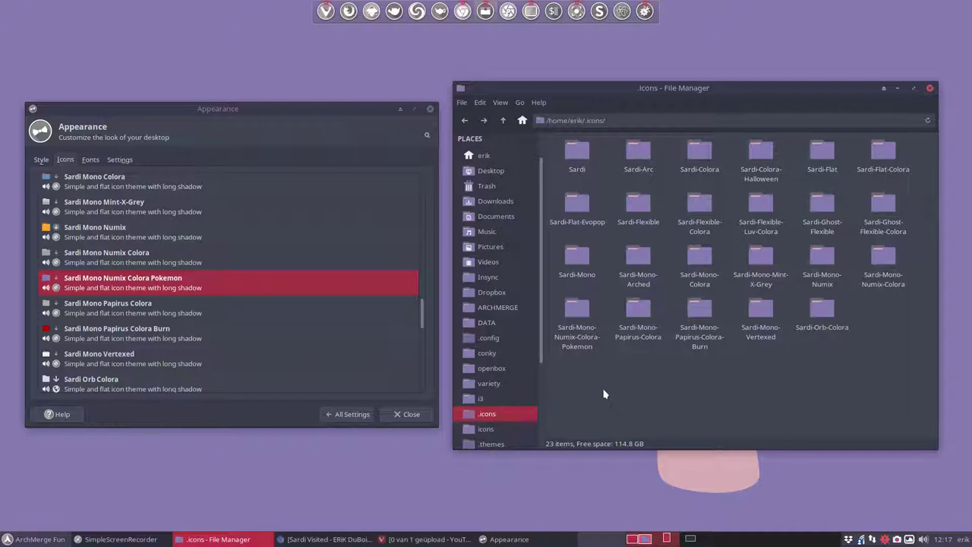
- Close the Appearance settings and open the Sardi-Mono-Numix-Colora-Pokemon folder inside .icons
click(429, 109)
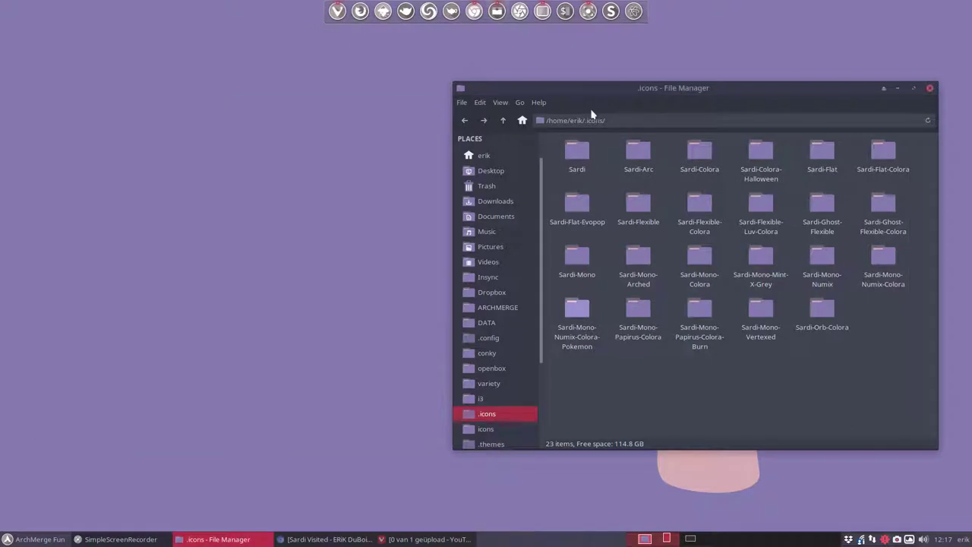
drag(658, 90, 501, 82)
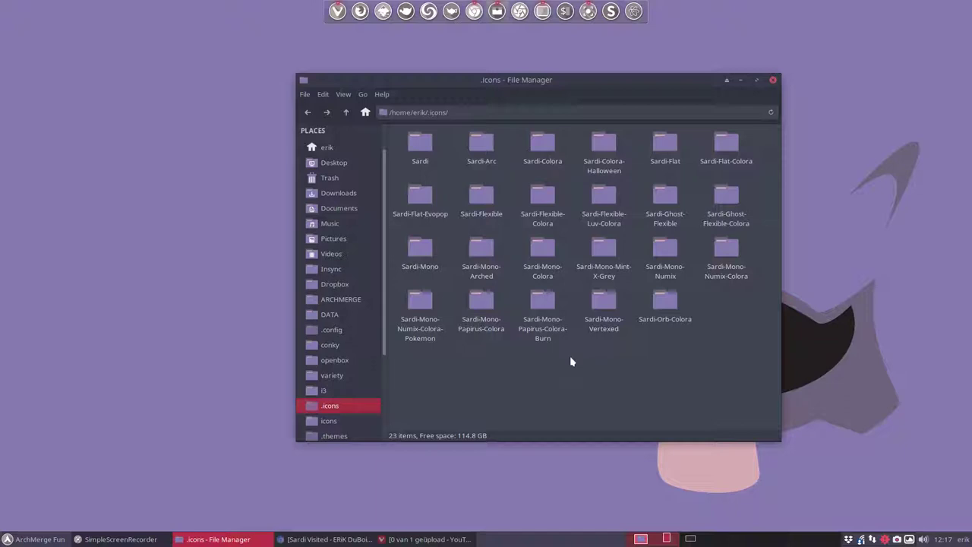
click(423, 305)
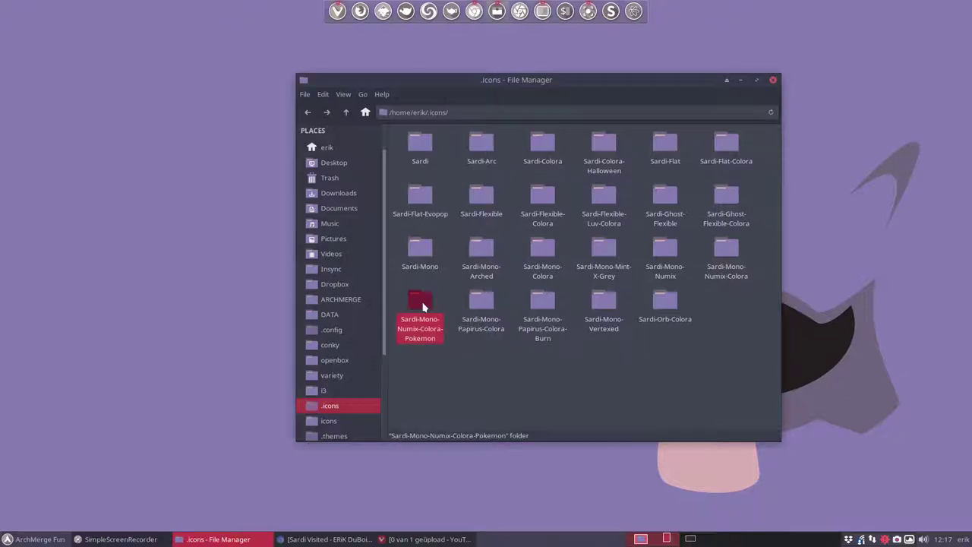
double_click(423, 305)
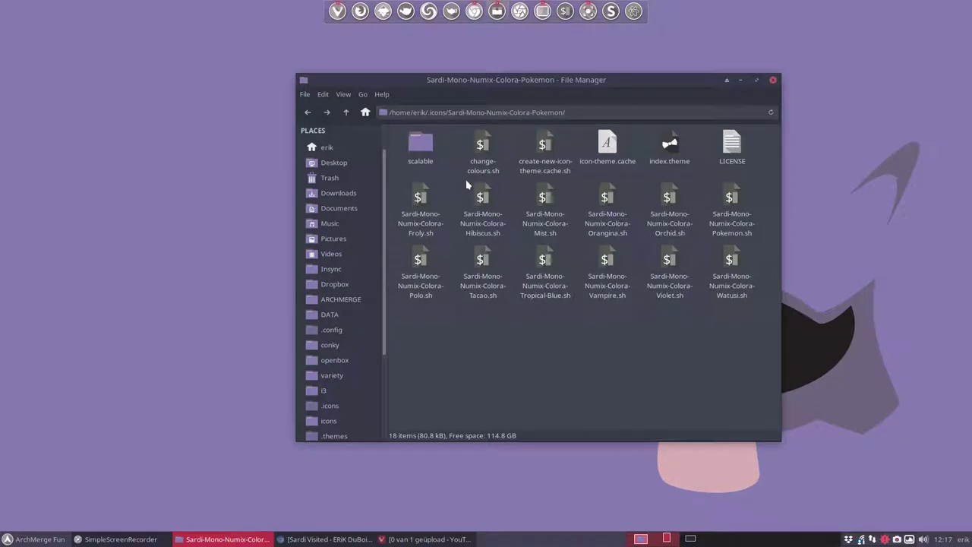
- Examine the Sardi-Mono entry in the Inherits line of index.theme in Sublime Text, and return to the .icons folder
drag(451, 112, 572, 106)
click(638, 373)
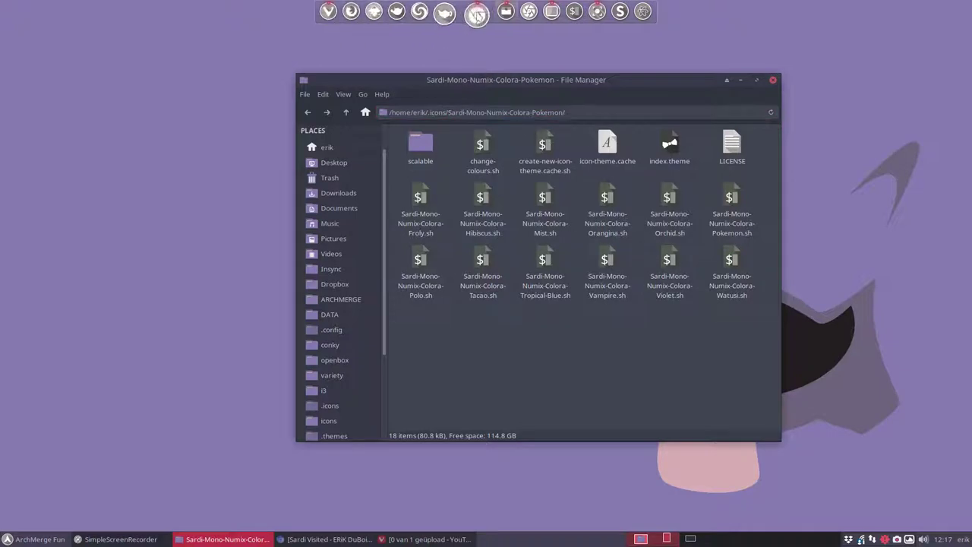
click(626, 15)
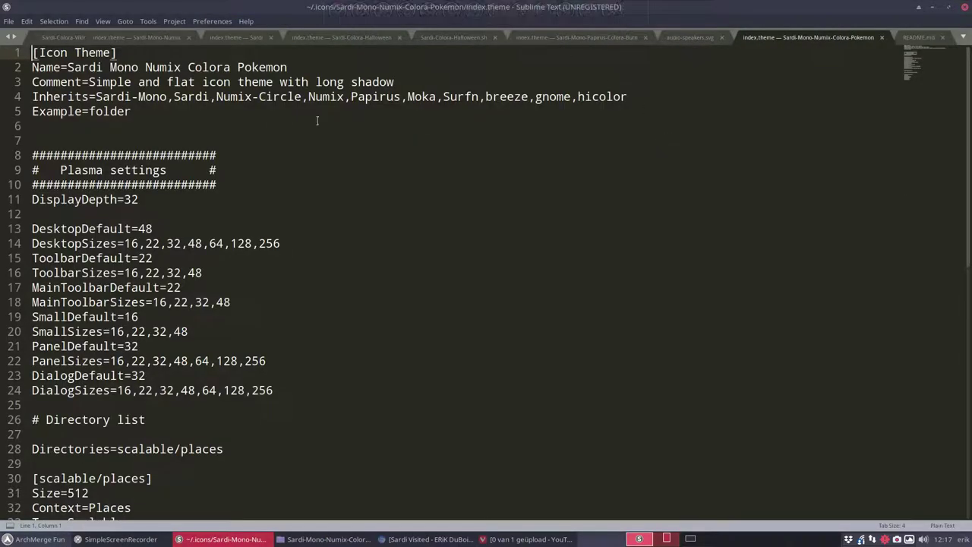
click(169, 96)
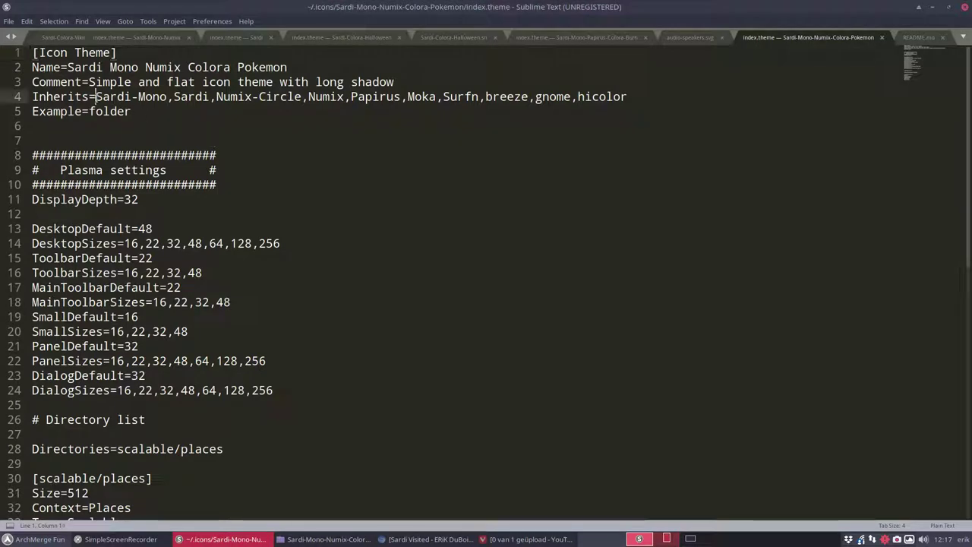
drag(169, 97, 174, 96)
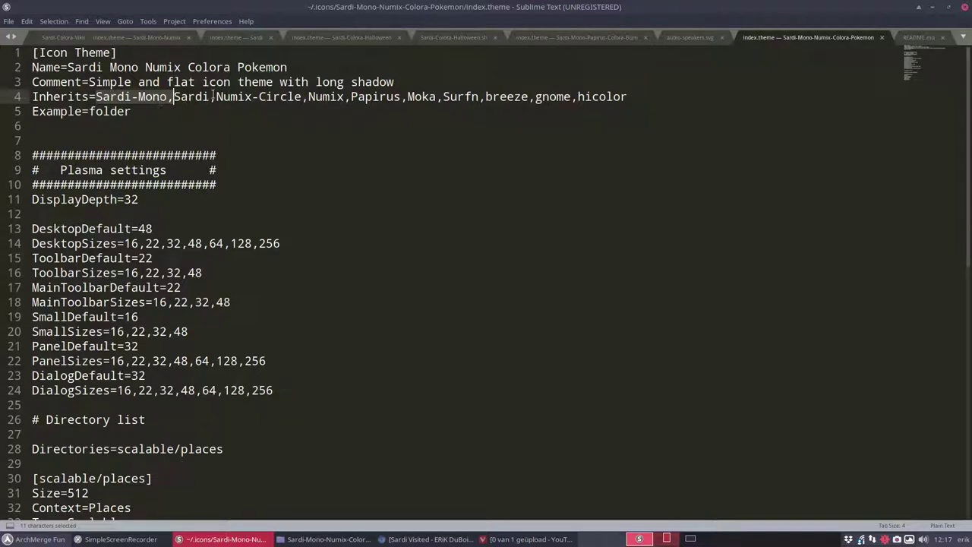
click(966, 9)
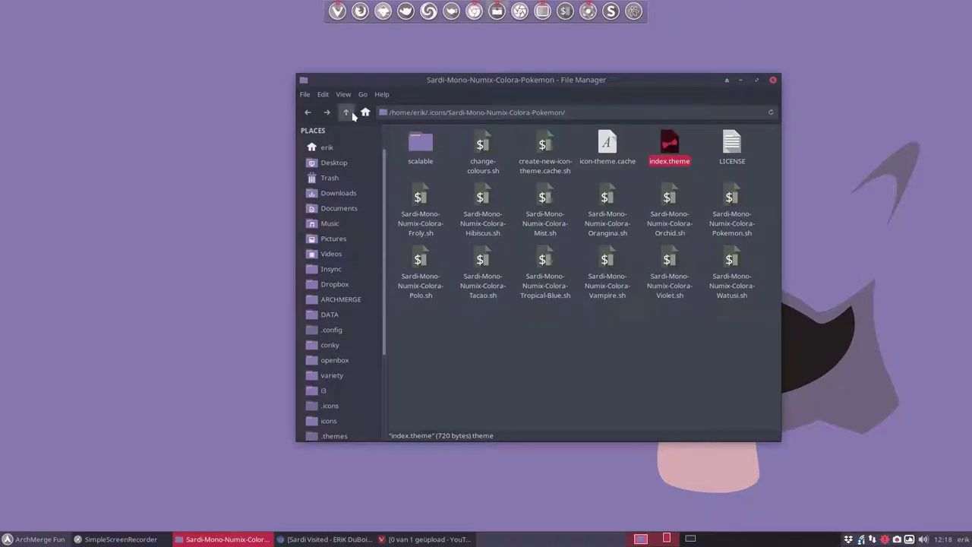
click(347, 112)
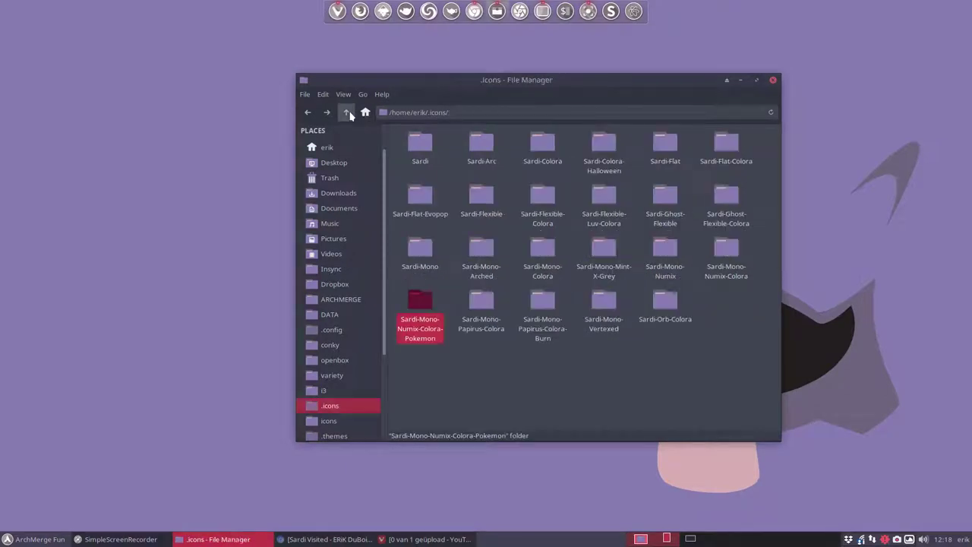
- Duplicate the Sardi-Mono-Numix-Colora-Pokemon folder inside .icons
click(466, 401)
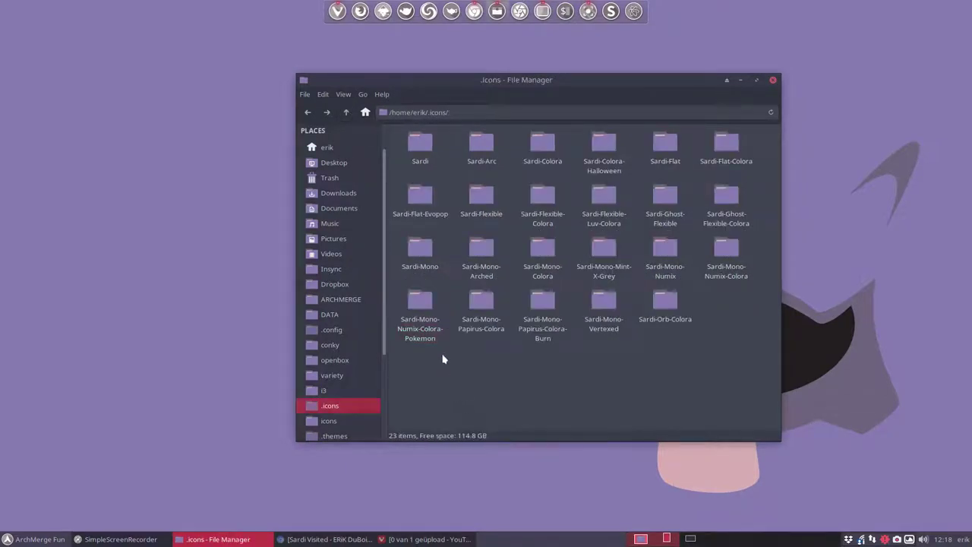
click(423, 297)
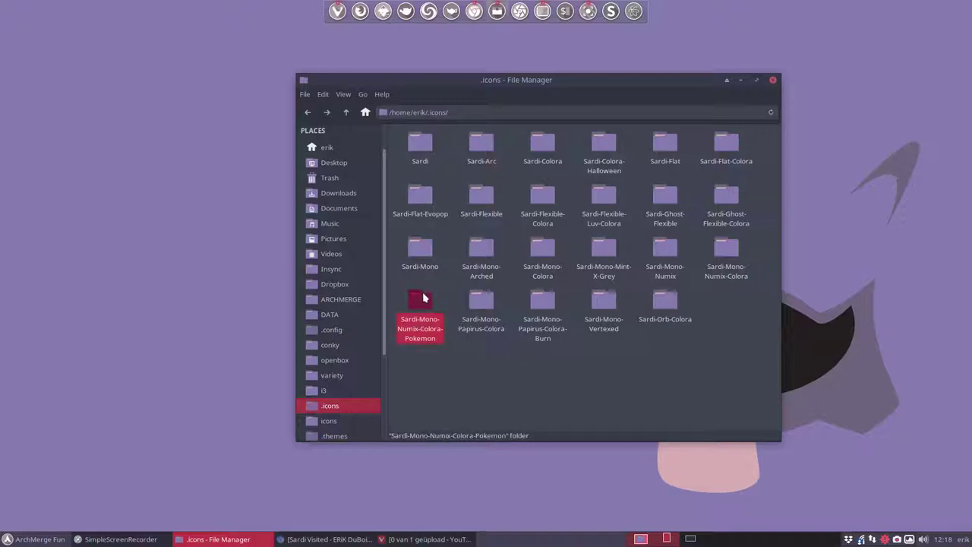
key(ctrl+v)
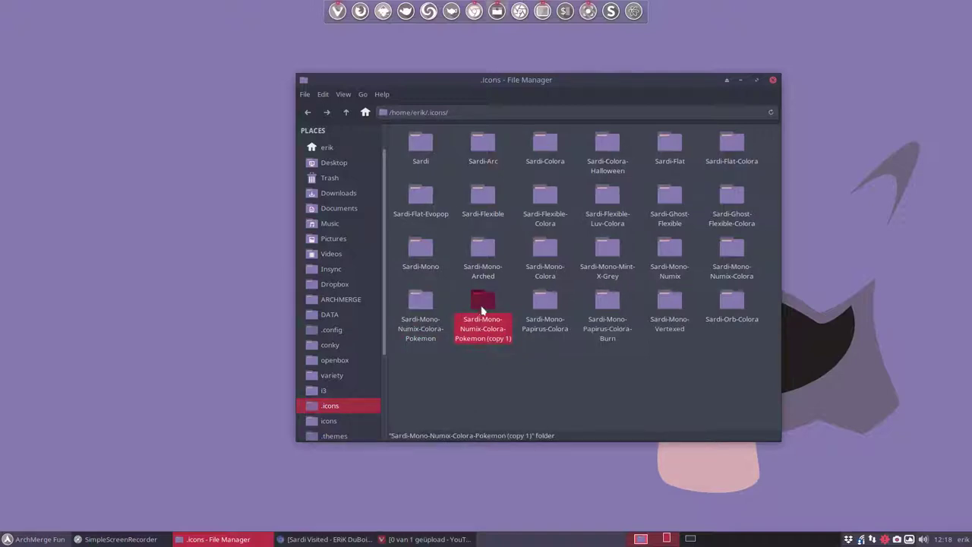
- Rename the copied Pokemon theme folder as Sardi-Numix-Colora-Pokemon
click(424, 301)
click(486, 302)
key(F2)
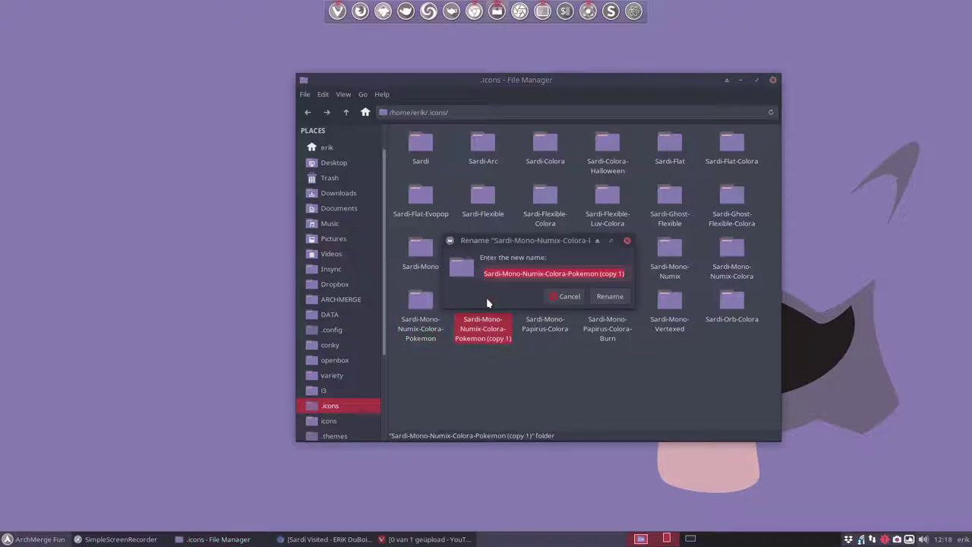
key(End)
key(BackSpace)
key(BackSpace)
key(BackSpace)
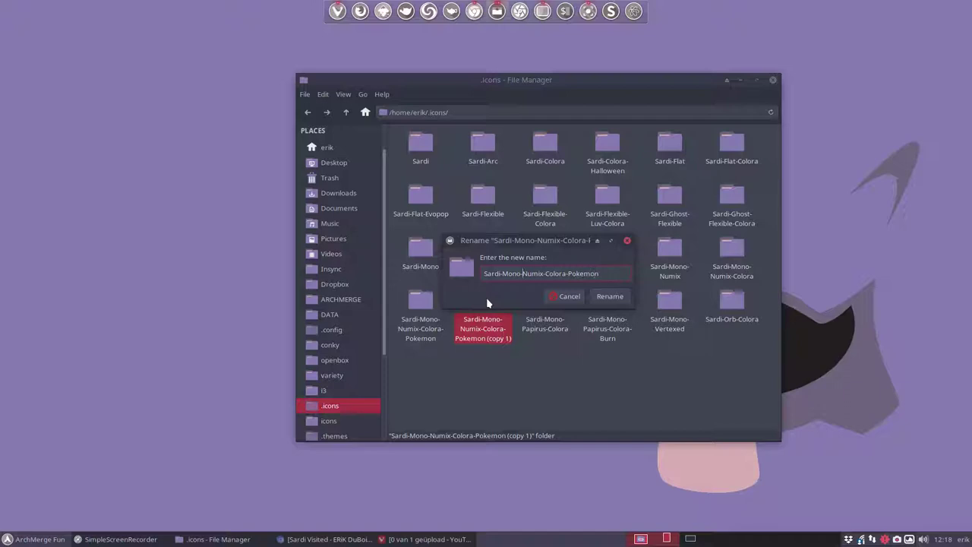
key(BackSpace)
key(BackSpace)
key(BackSpace)
key(BackSpace)
key(BackSpace)
key(BackSpace)
text(-)
key(Return)
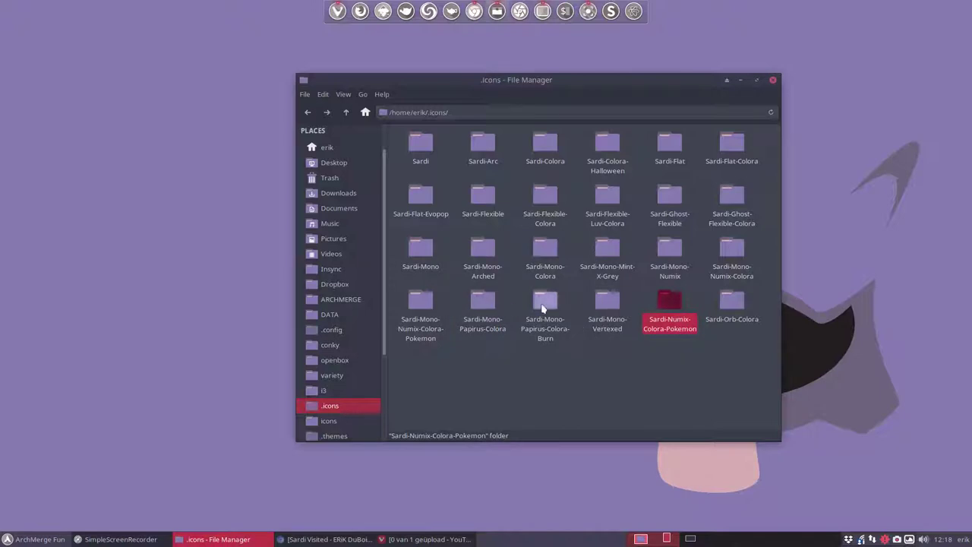
- Open the index.theme file of the Sardi-Numix-Colora-Pokemon folder in Sublime Text
click(648, 355)
click(663, 309)
double_click(668, 309)
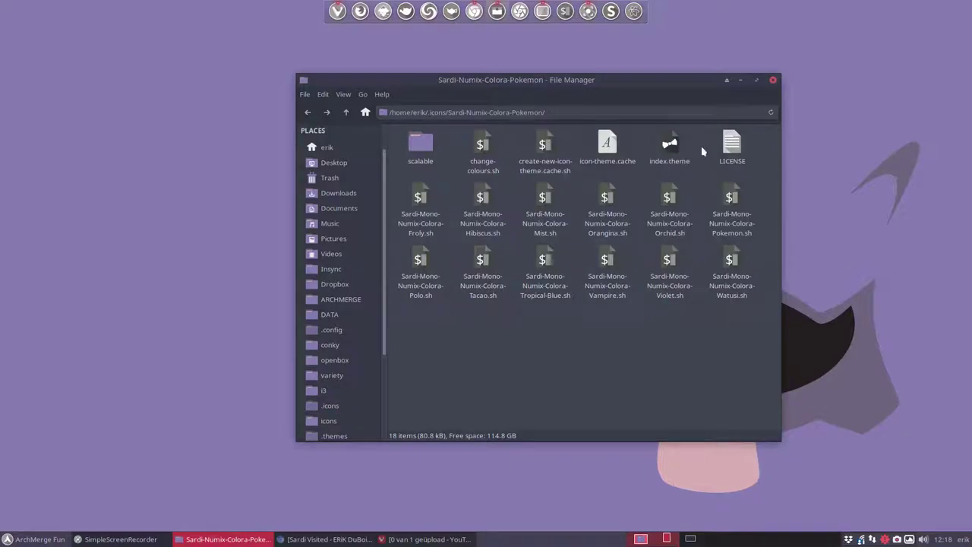
double_click(670, 144)
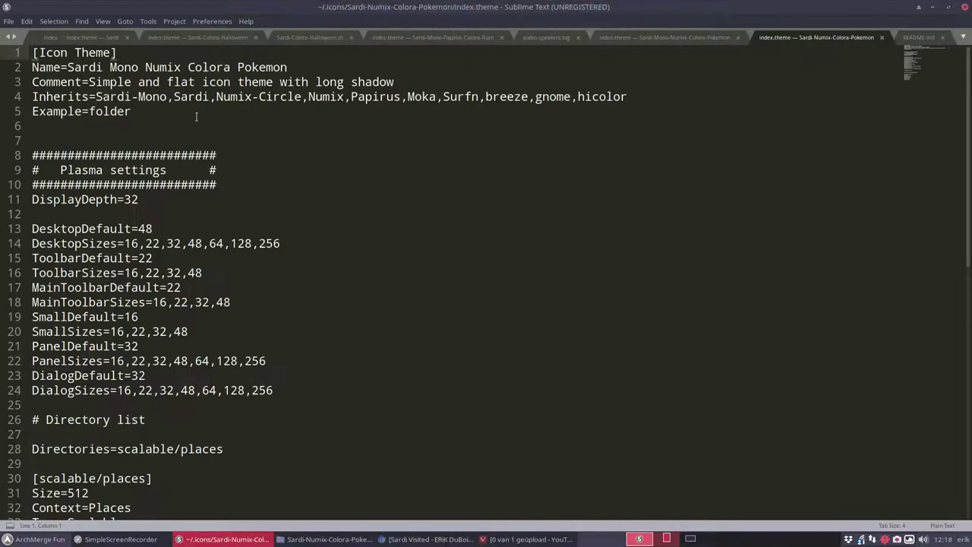
- Remove the Sardi-Mono entry and its comma from the Inherits line, save index.theme and close the editor
drag(95, 101, 172, 99)
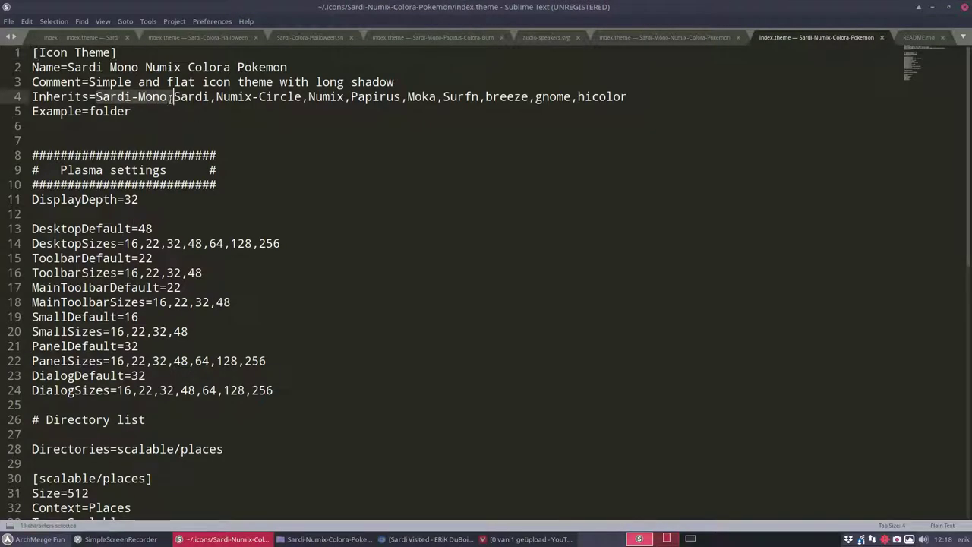
key(BackSpace)
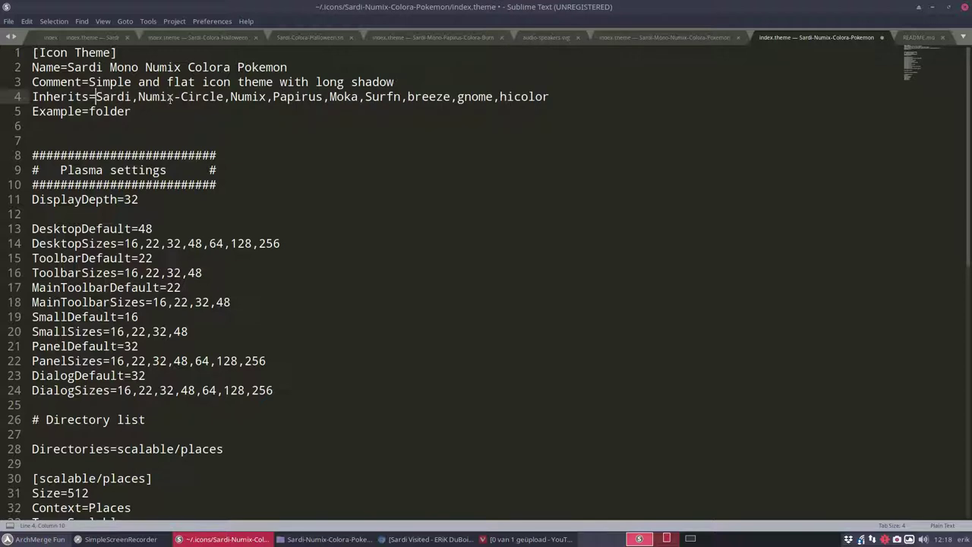
key(ctrl+s)
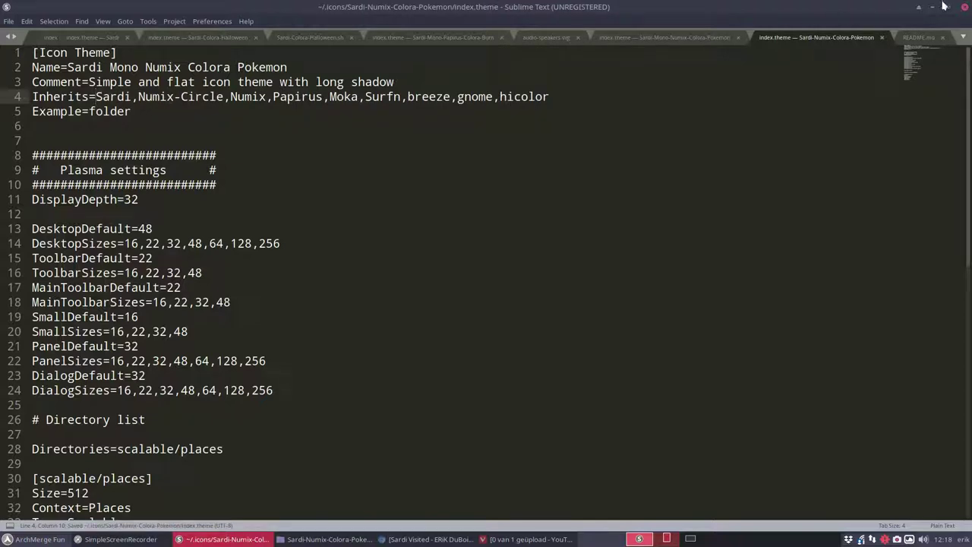
click(966, 8)
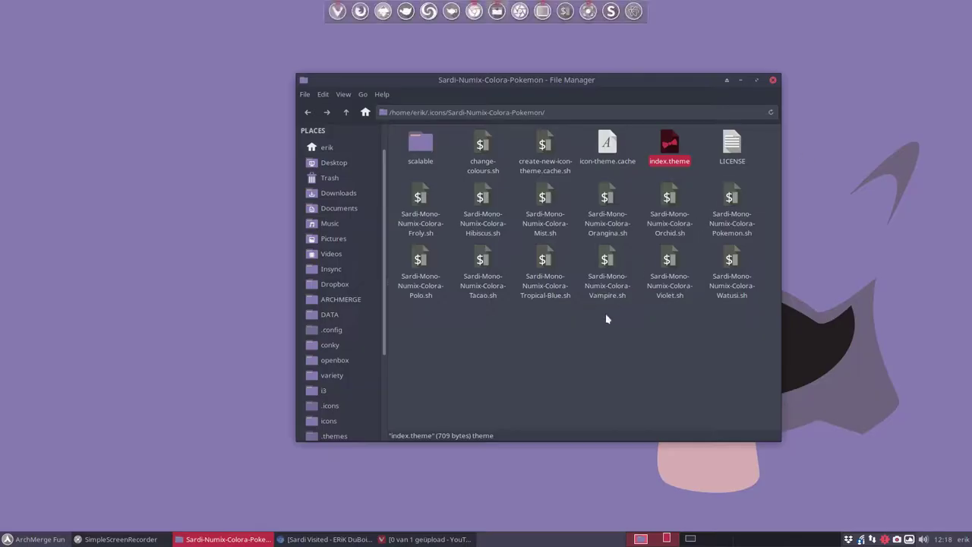
- Examine the folder icons in scalable/places of the new theme, and return to the Sardi-Numix-Colora-Pokemon folder
click(667, 146)
double_click(420, 145)
double_click(420, 147)
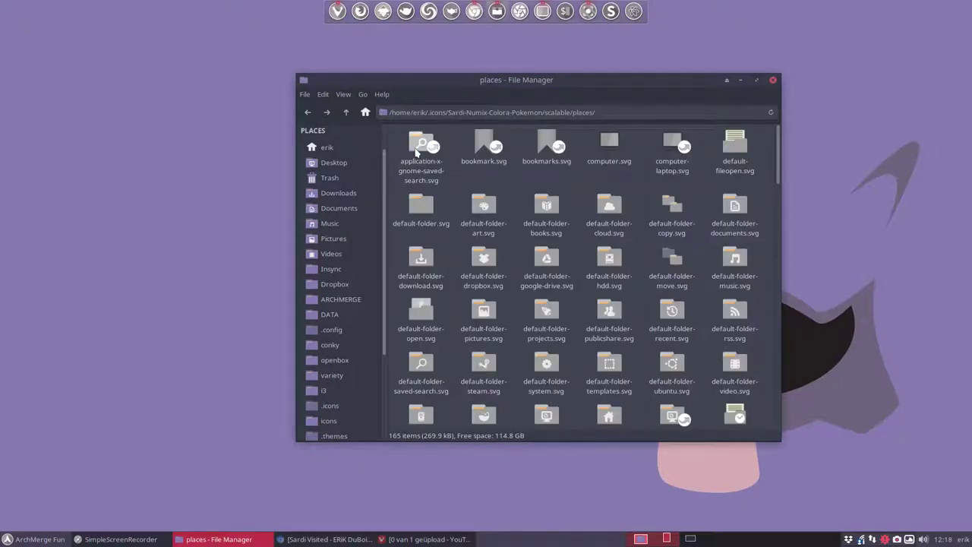
scroll(430, 349, down, 2)
scroll(433, 364, down, 7)
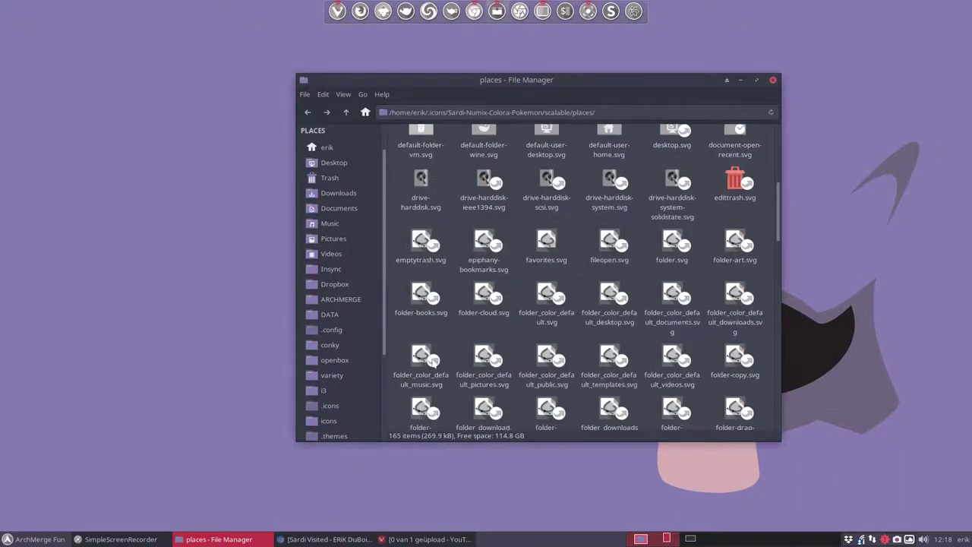
scroll(434, 363, up, 8)
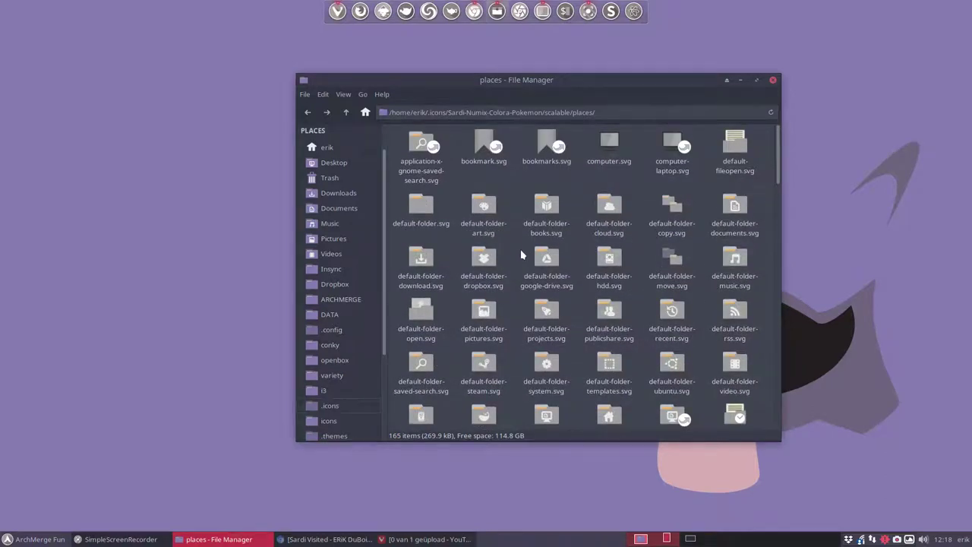
scroll(513, 258, down, 10)
scroll(513, 259, up, 6)
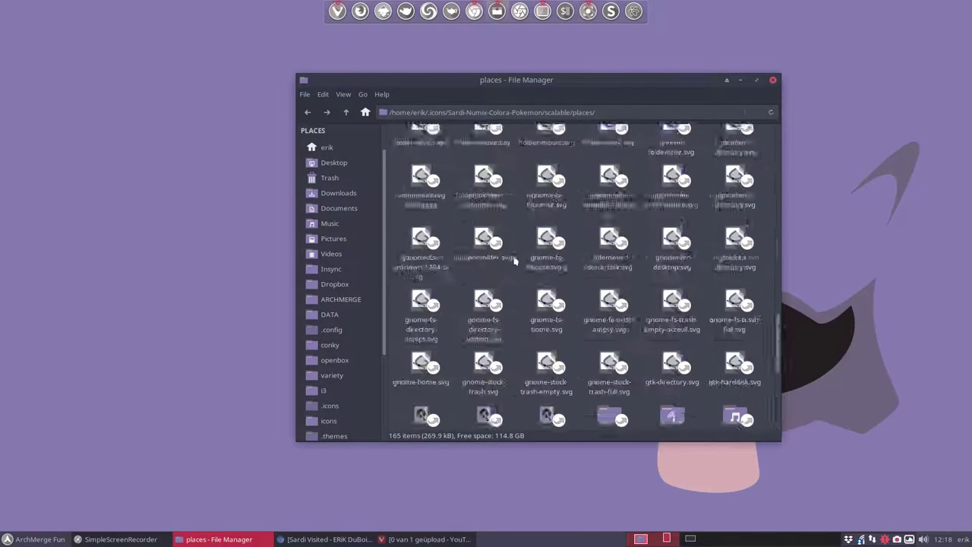
scroll(514, 260, up, 1)
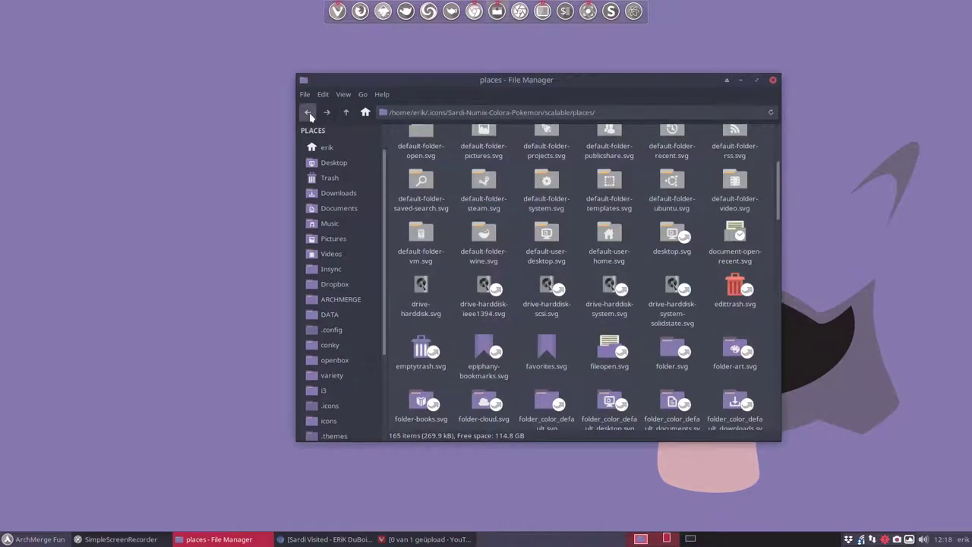
click(308, 111)
click(413, 184)
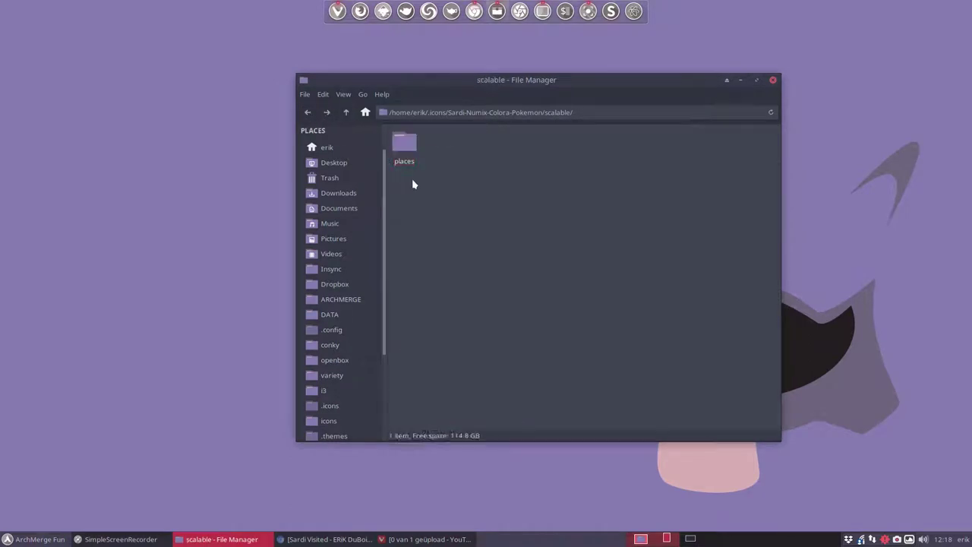
click(346, 112)
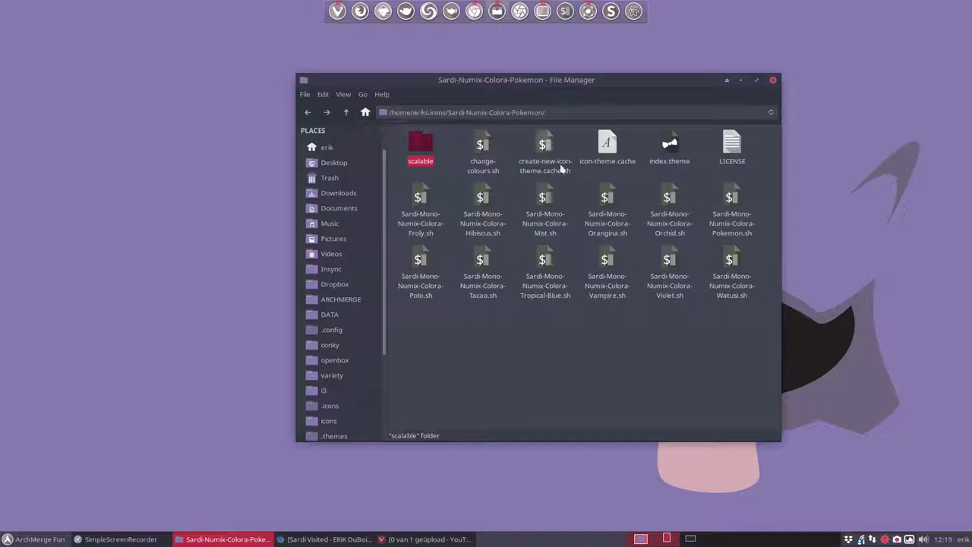
- Locate icon-theme.cache and the create-new-icon-theme.cache.sh script, and open a terminal in the Sardi-Numix-Colora-Pokemon folder
click(608, 332)
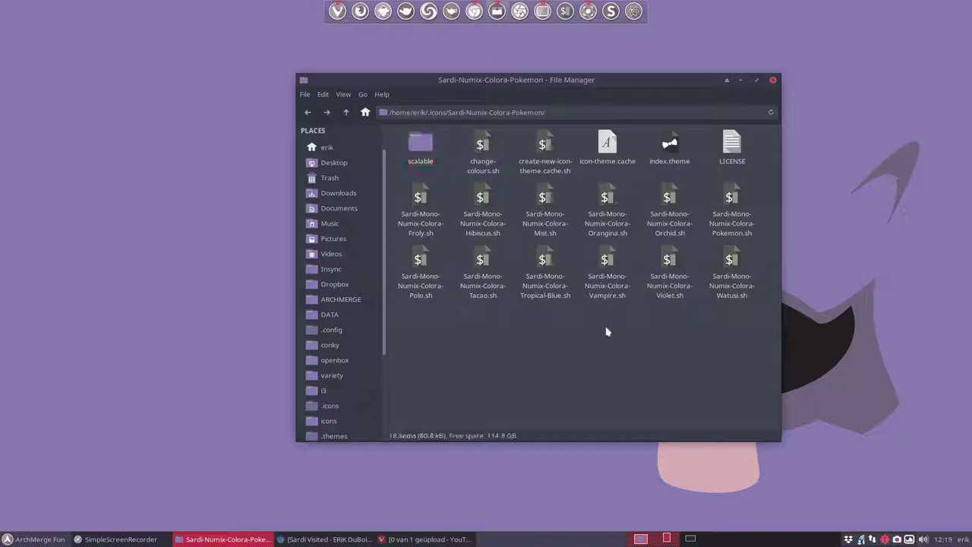
click(606, 152)
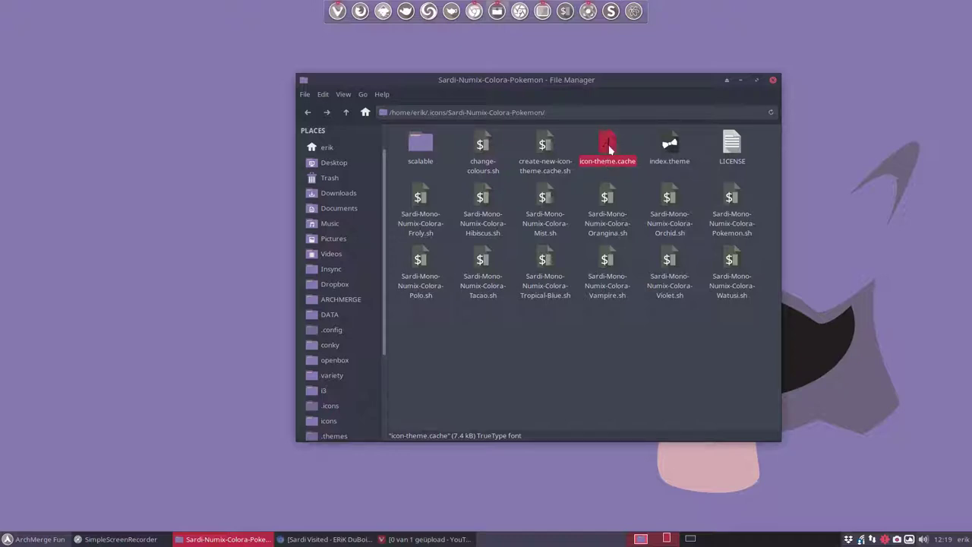
click(619, 336)
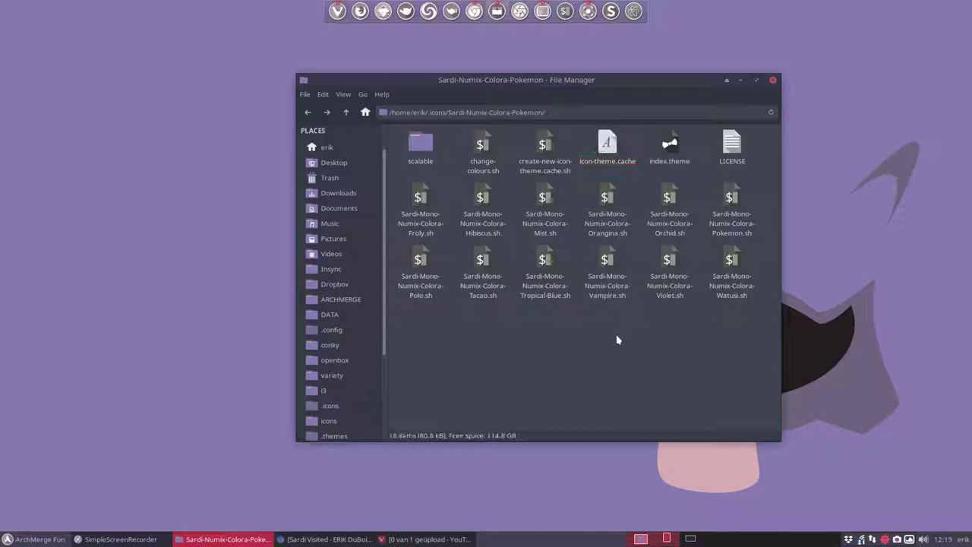
click(542, 153)
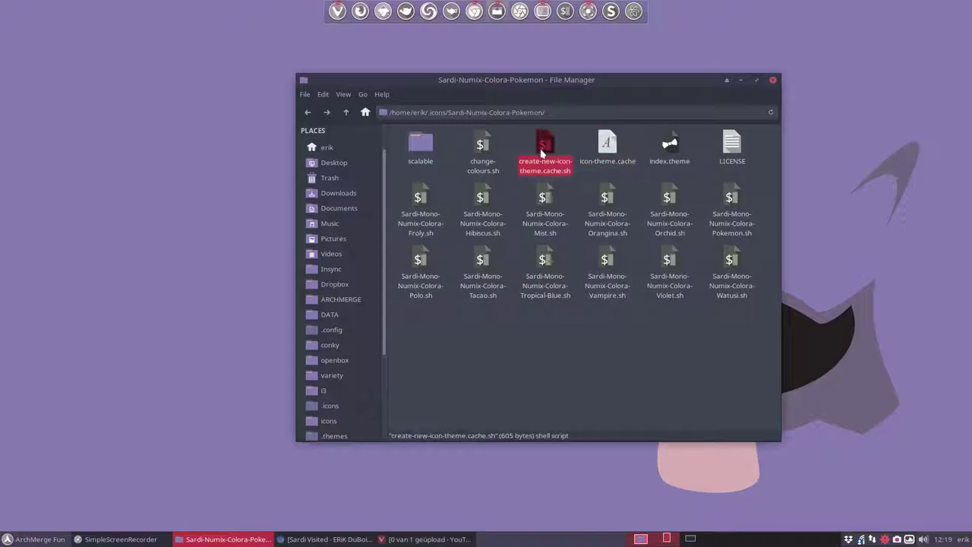
right_click(554, 346)
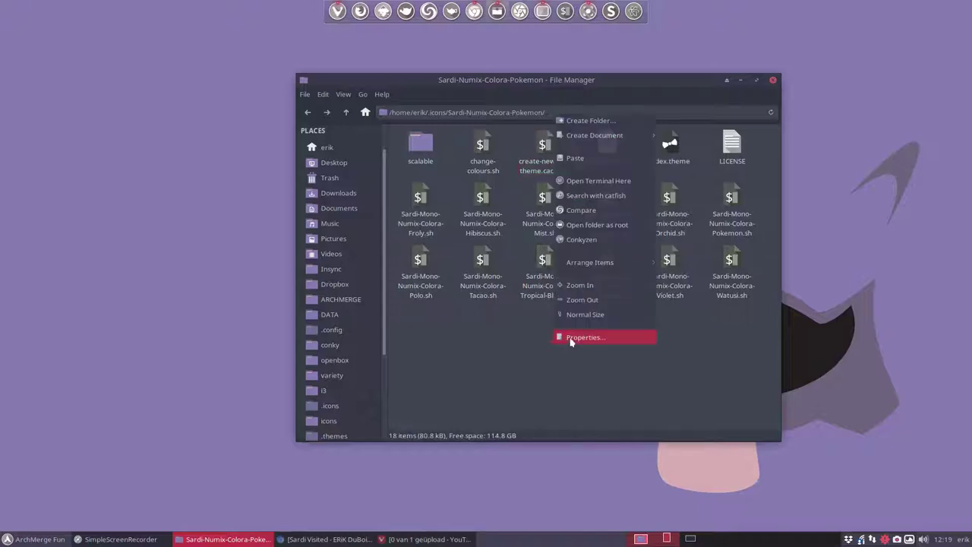
click(604, 181)
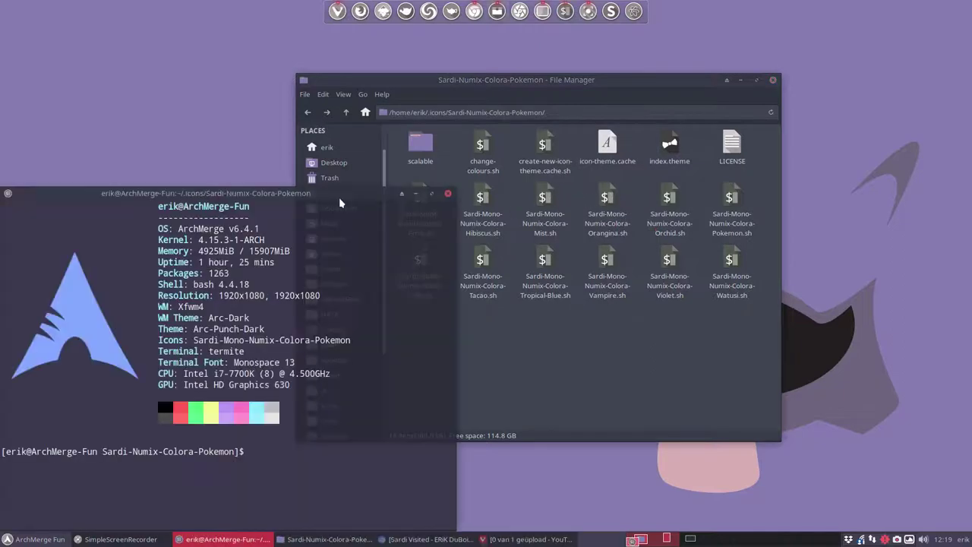
- Run ./create-new-icon-theme.cache.sh to rebuild the icon cache, check its output line and close the terminal
text(./)
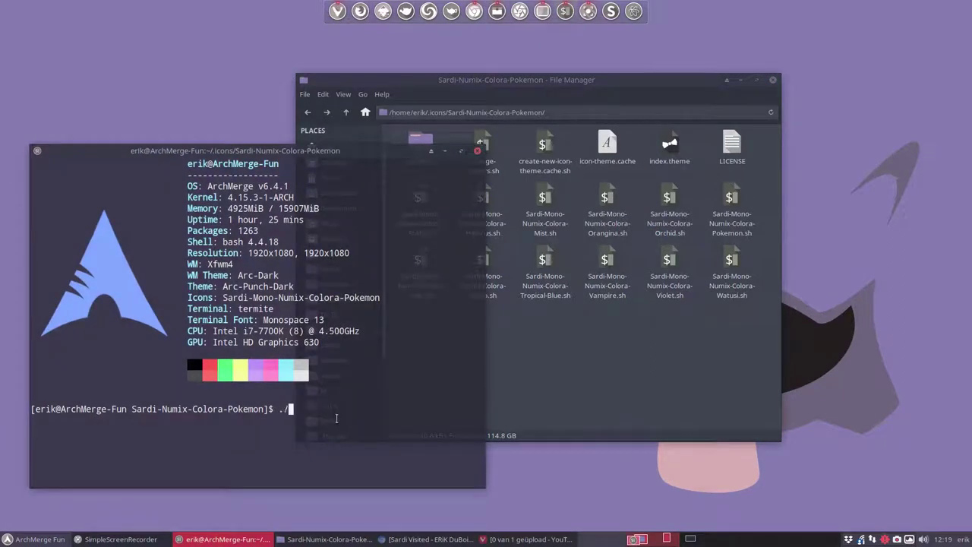
text(cr)
key(Tab)
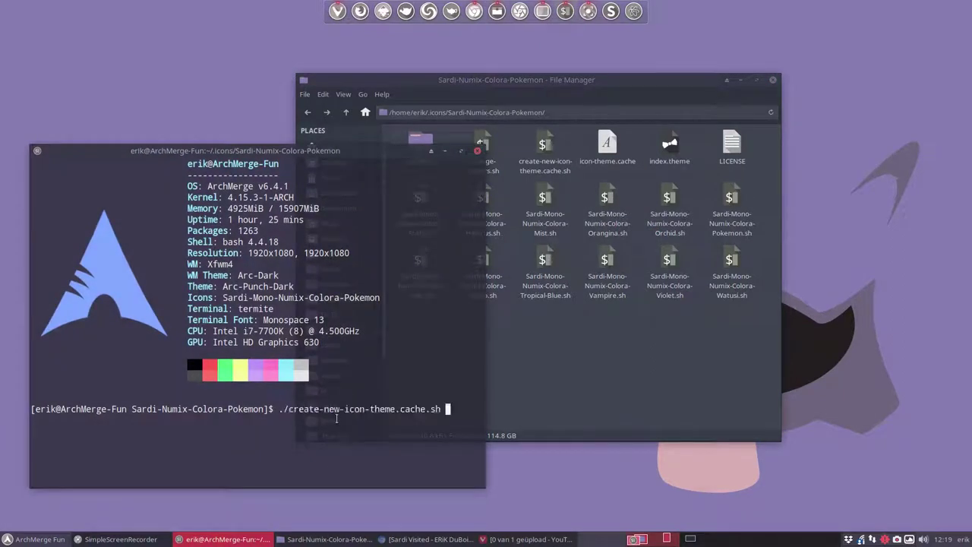
key(Return)
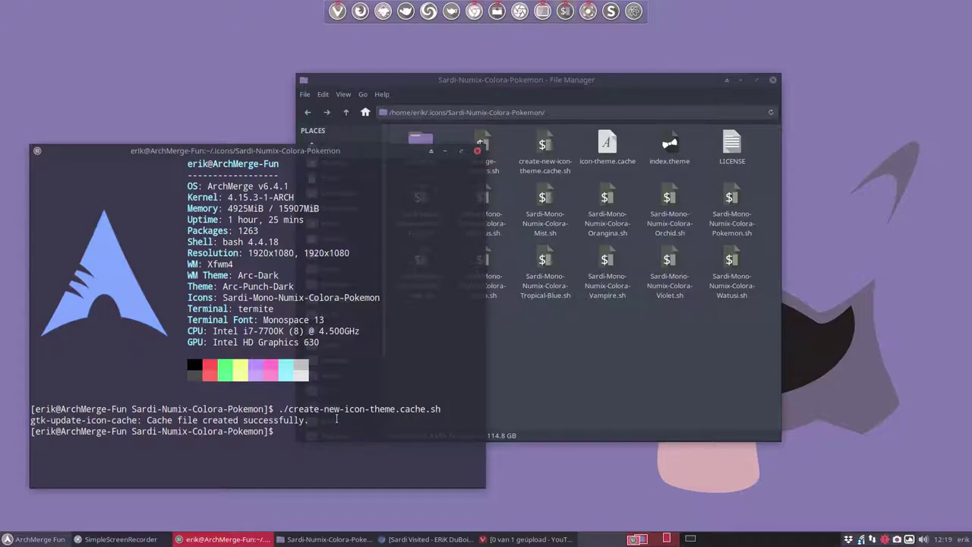
drag(480, 419, 30, 420)
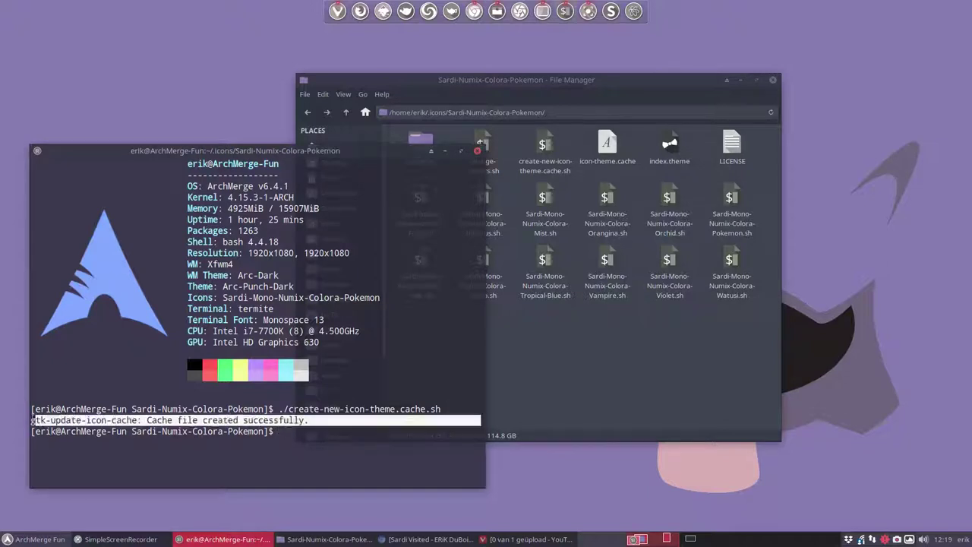
click(477, 150)
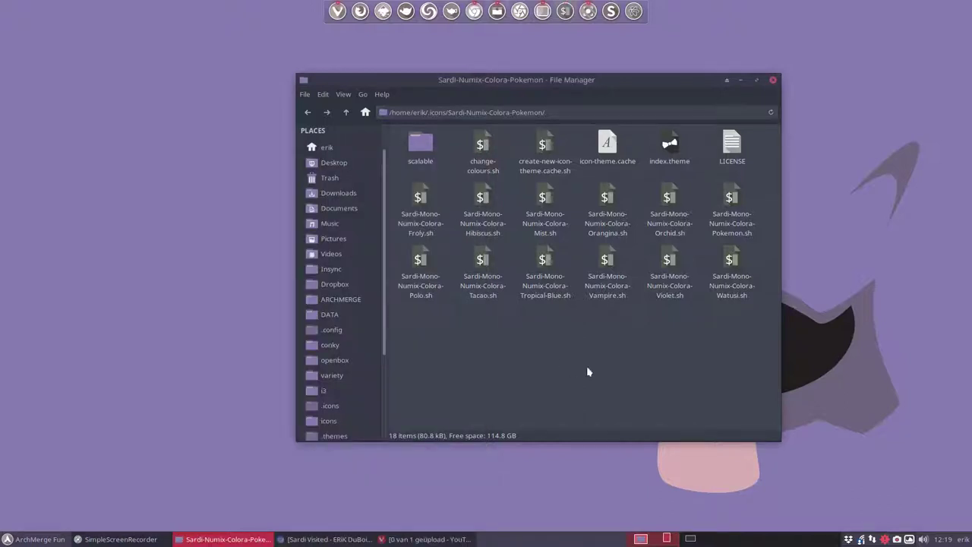
- Close the file manager and open the icon theme list in the Appearance settings
click(771, 80)
click(34, 539)
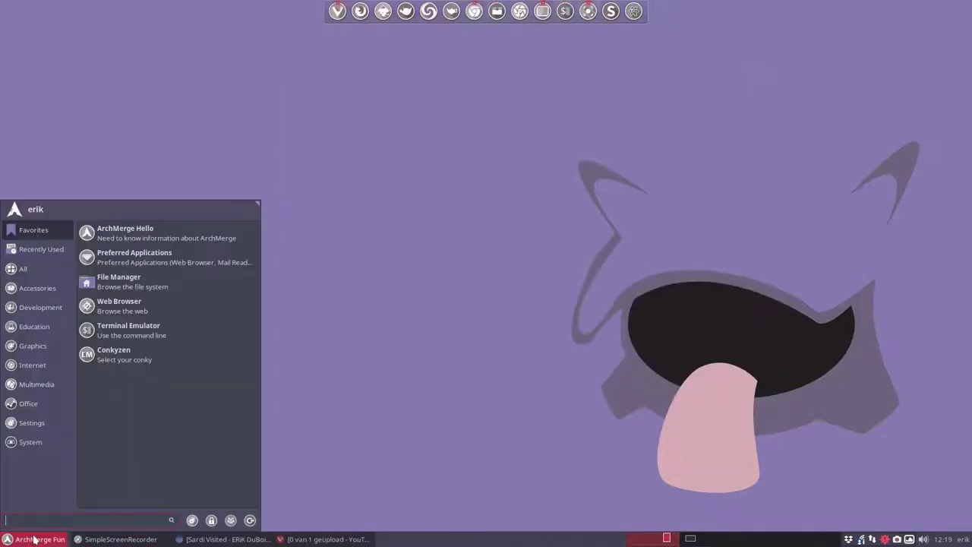
click(192, 521)
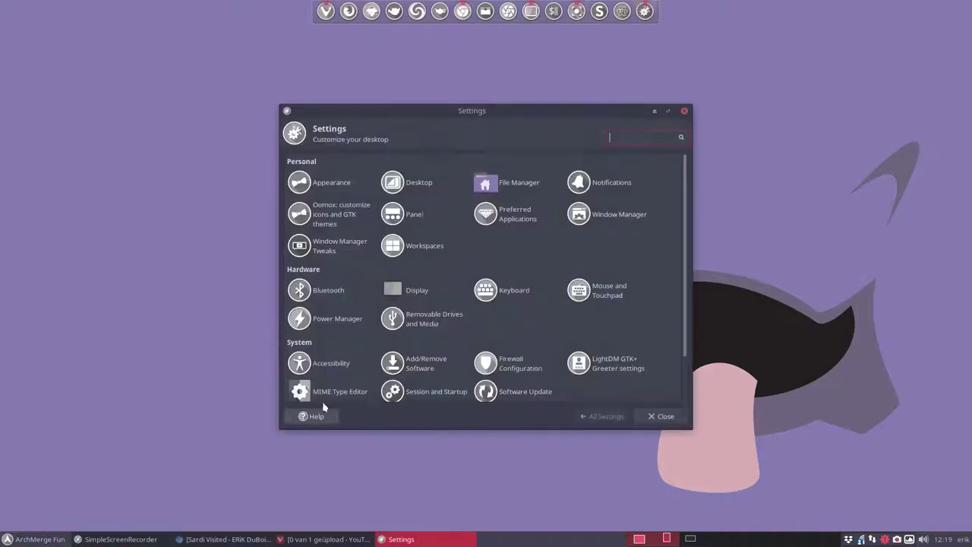
click(331, 186)
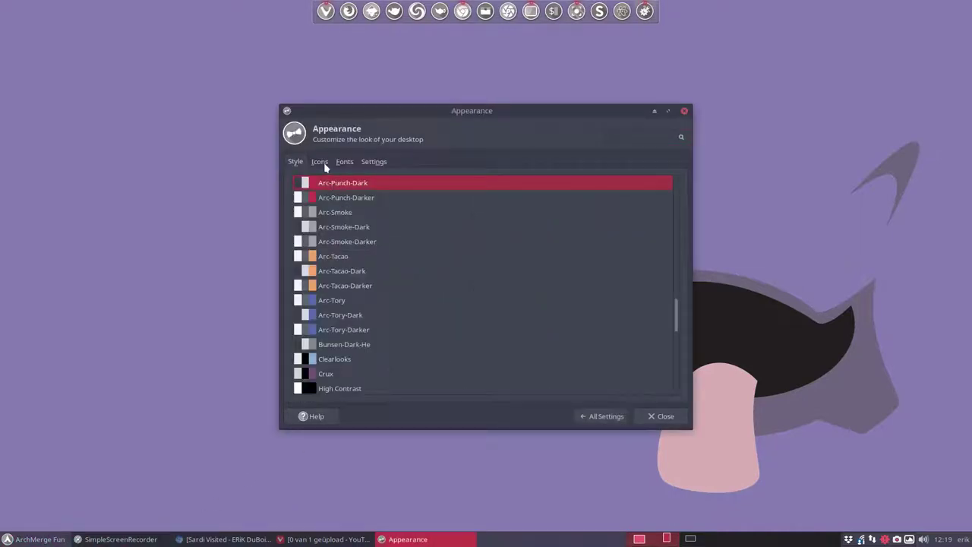
click(320, 162)
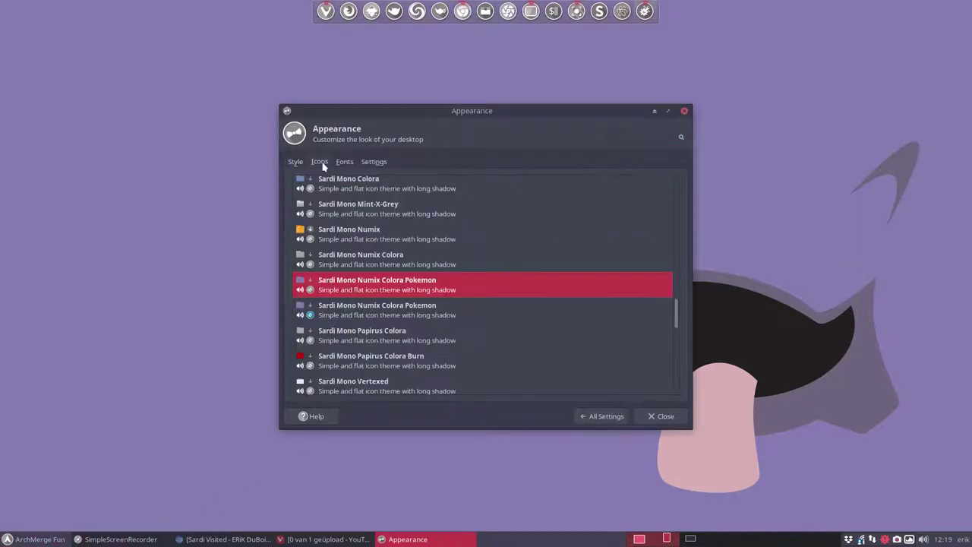
- Look through the Sardi icon themes, apply the second Sardi Mono Numix Colora Pokemon entry and close the Appearance settings
scroll(355, 253, up, 2)
scroll(354, 253, up, 15)
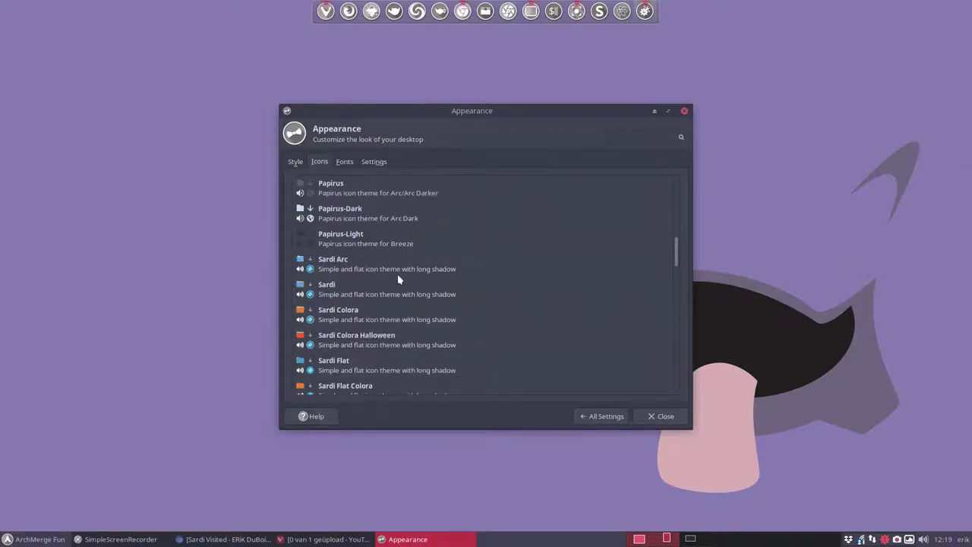
scroll(399, 283, down, 3)
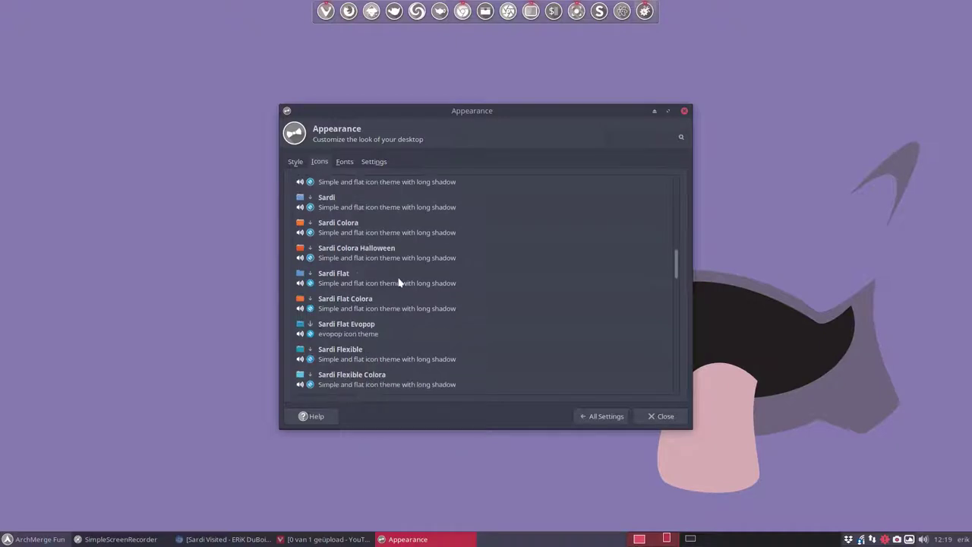
scroll(399, 283, up, 2)
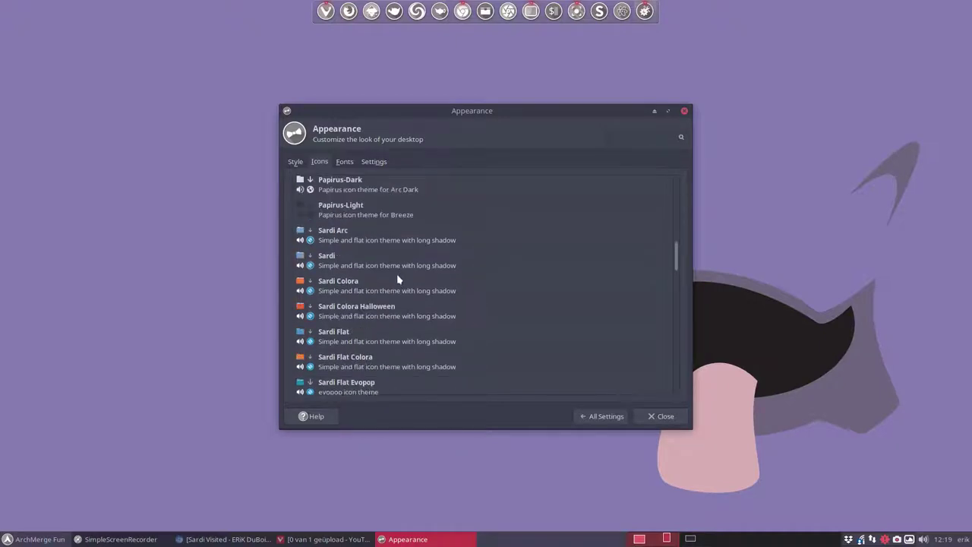
scroll(398, 280, down, 2)
scroll(383, 275, down, 9)
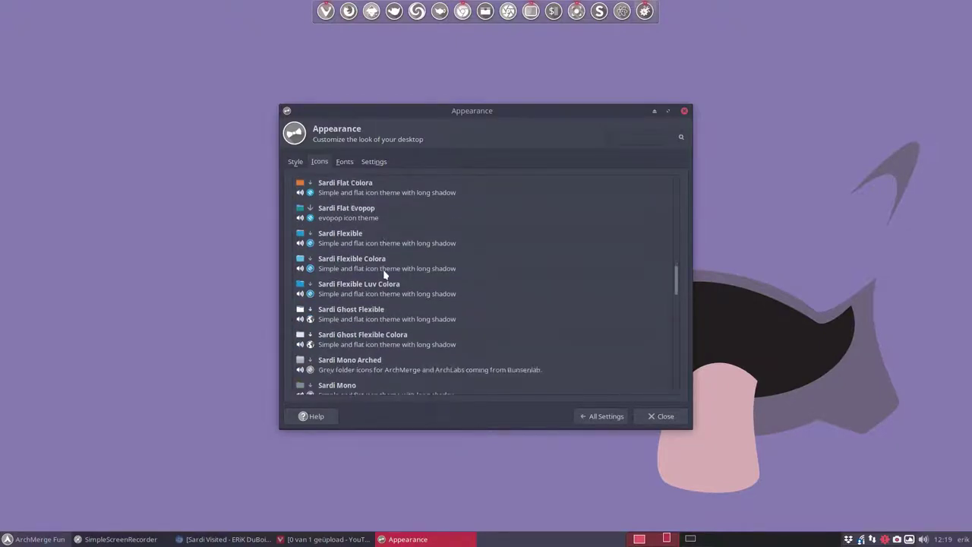
scroll(384, 275, down, 3)
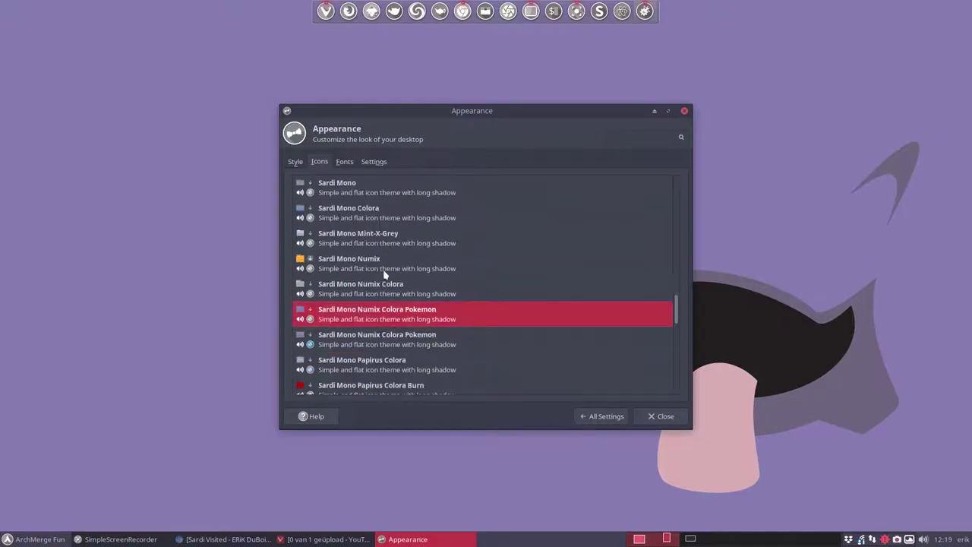
click(376, 345)
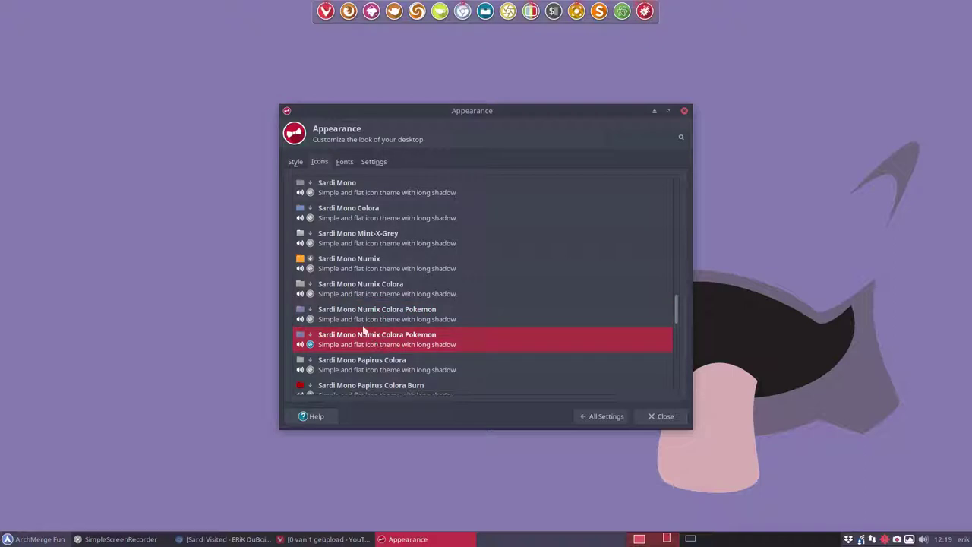
click(683, 112)
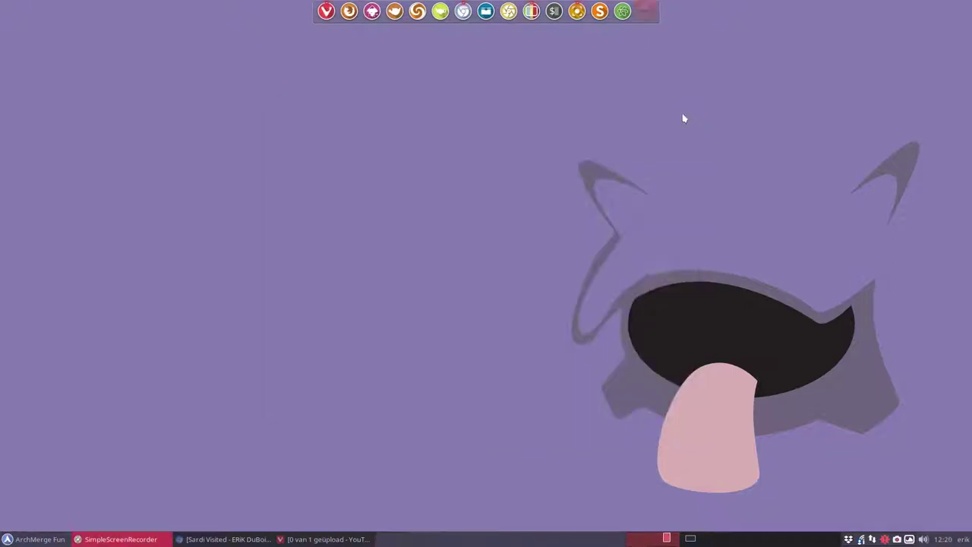
- Open index.theme from the Sardi-Numix-Colora-Pokemon folder inside .icons for editing
click(497, 11)
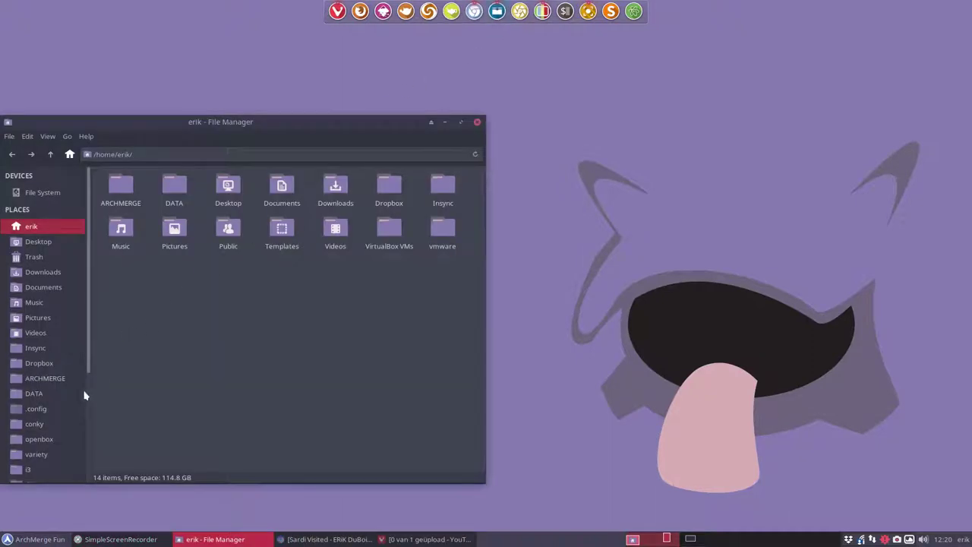
scroll(60, 396, down, 2)
click(38, 410)
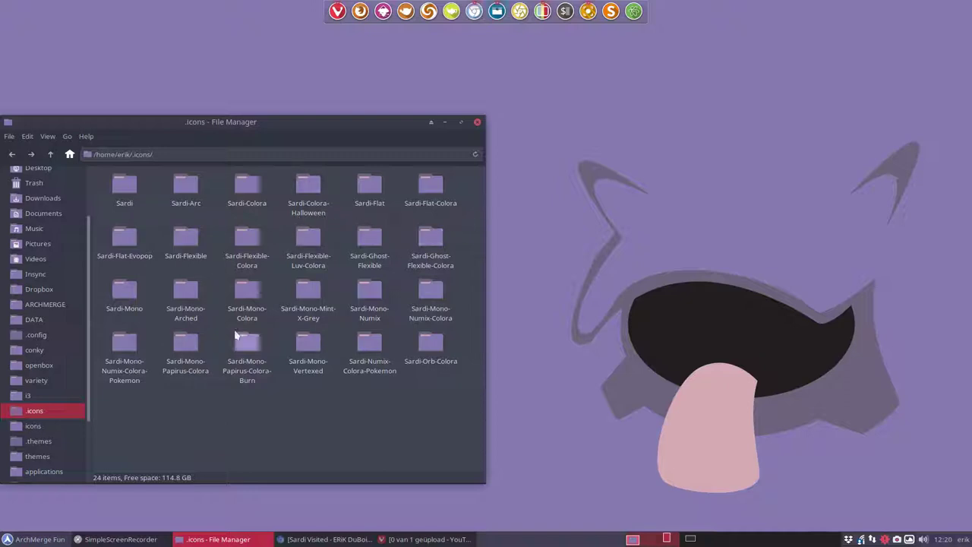
click(126, 349)
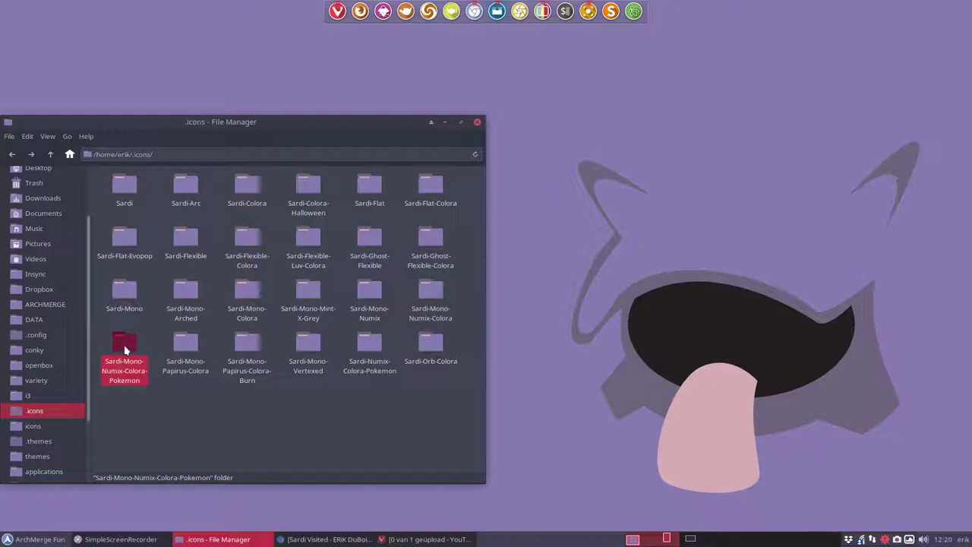
click(368, 342)
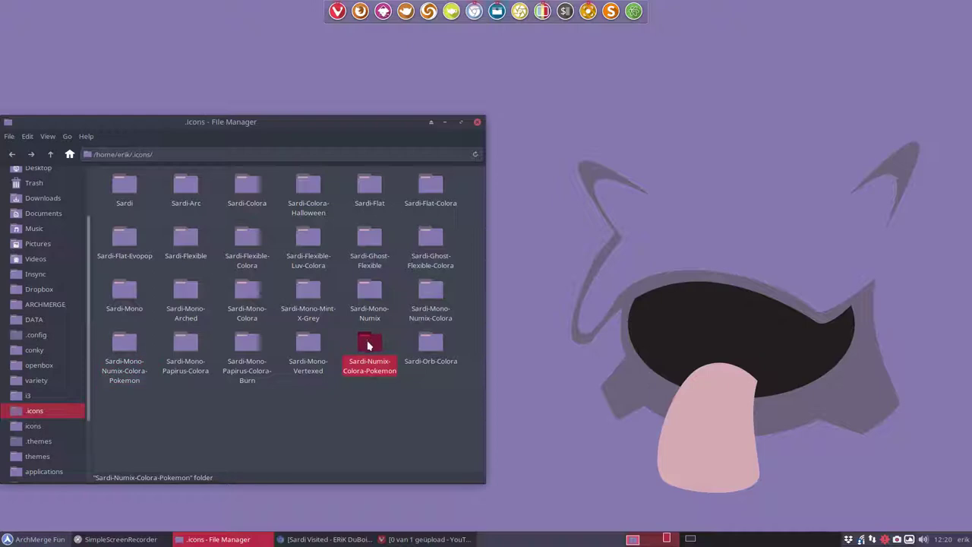
double_click(369, 346)
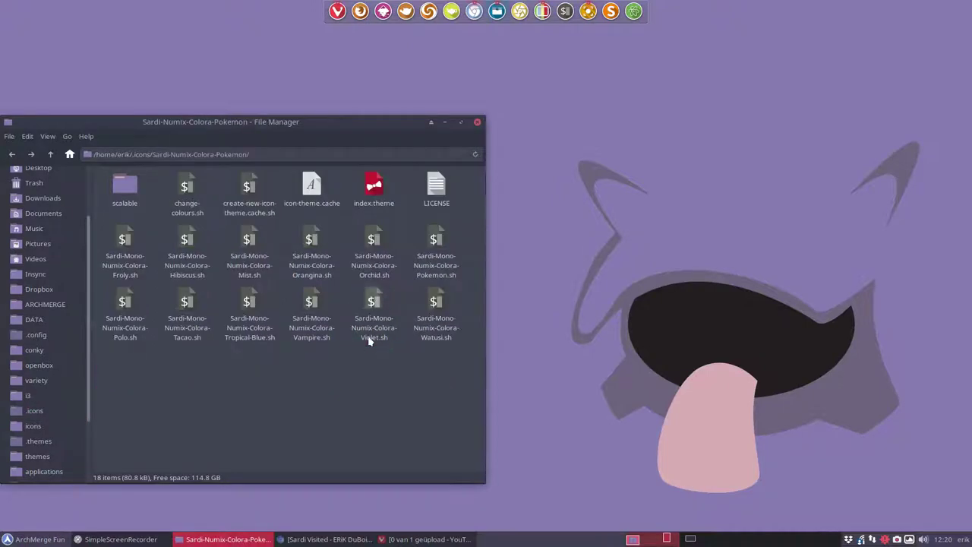
click(374, 186)
key(Return)
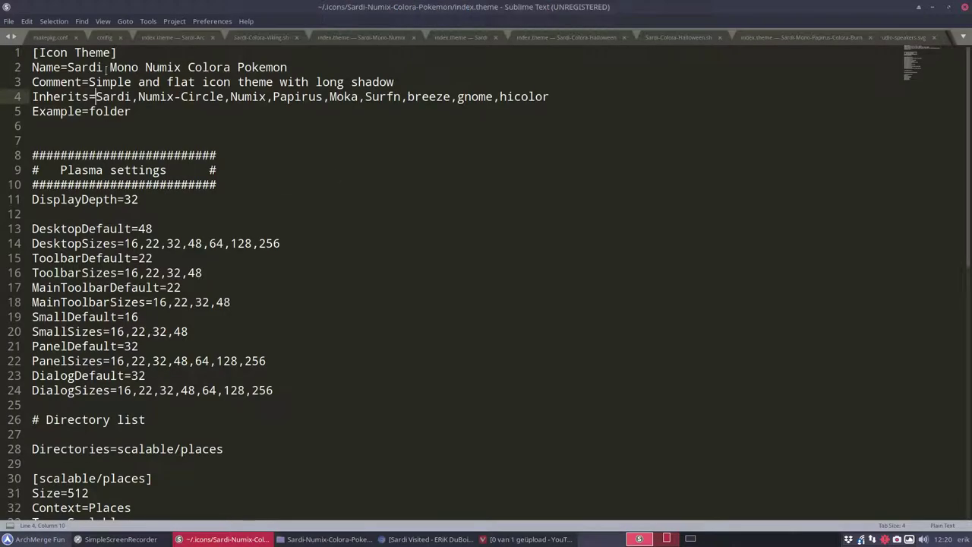
- Change the Name line to Sardi Numix Colora Pokemon, save index.theme, and close the editor and the file manager
click(144, 67)
key(BackSpace)
key(BackSpace)
key(BackSpace)
key(BackSpace)
key(BackSpace)
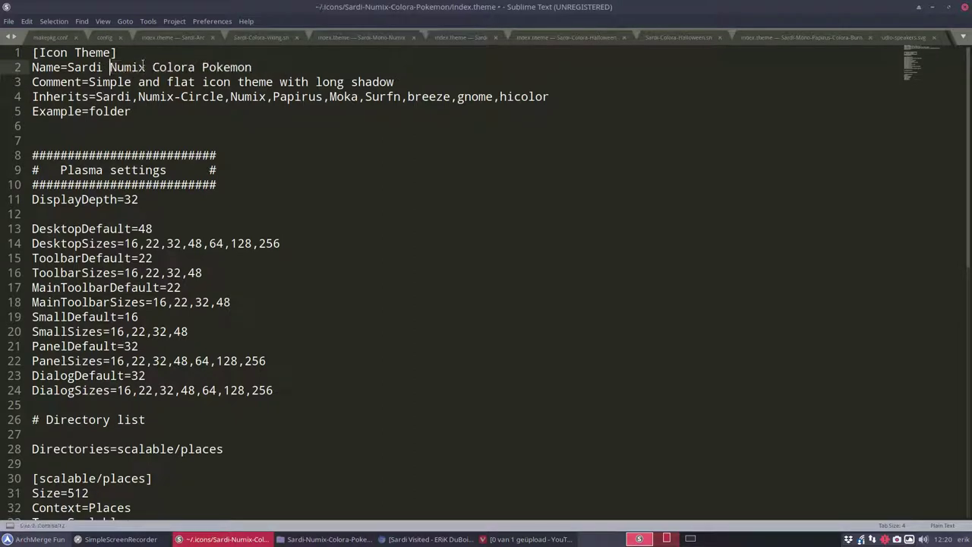
key(Delete)
text(N)
key(ctrl+s)
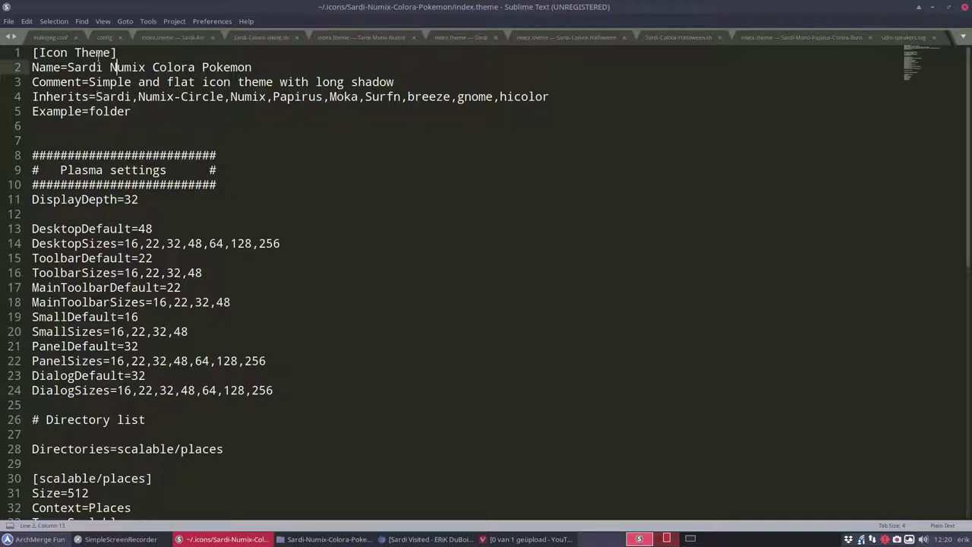
drag(65, 67, 144, 67)
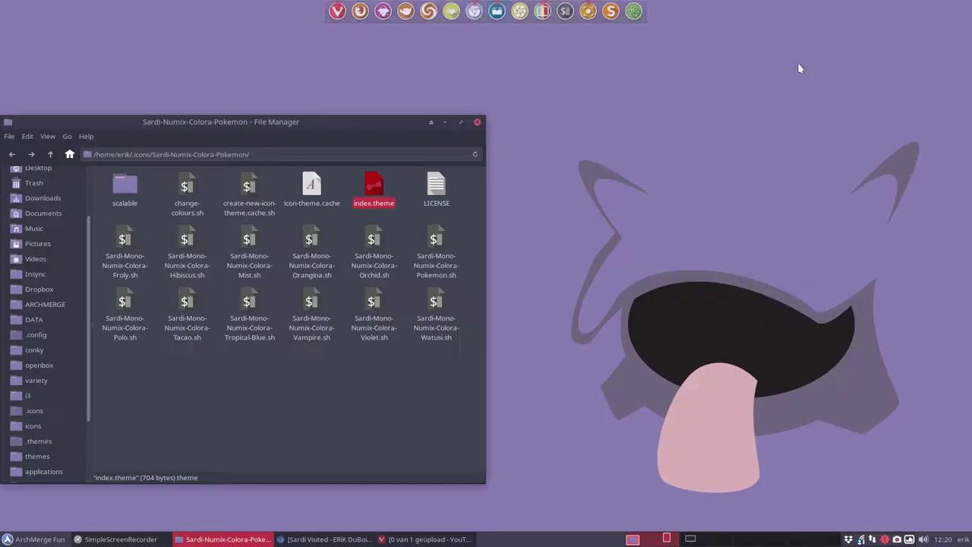
click(965, 7)
click(478, 123)
- In the Appearance icon themes, apply Sardi Mono Numix Colora Pokemon for comparison, and switch back to Sardi Numix Colora Pokemon
click(39, 539)
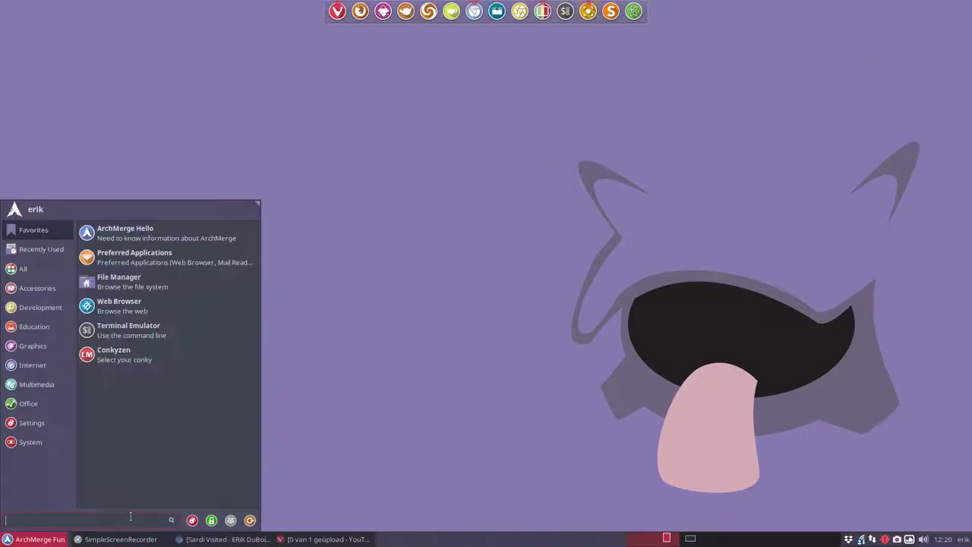
click(191, 520)
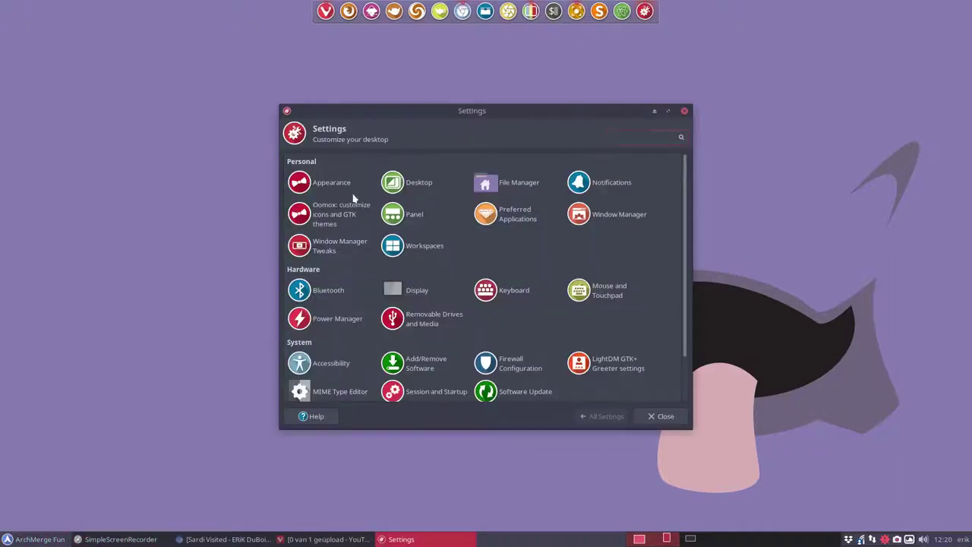
click(345, 188)
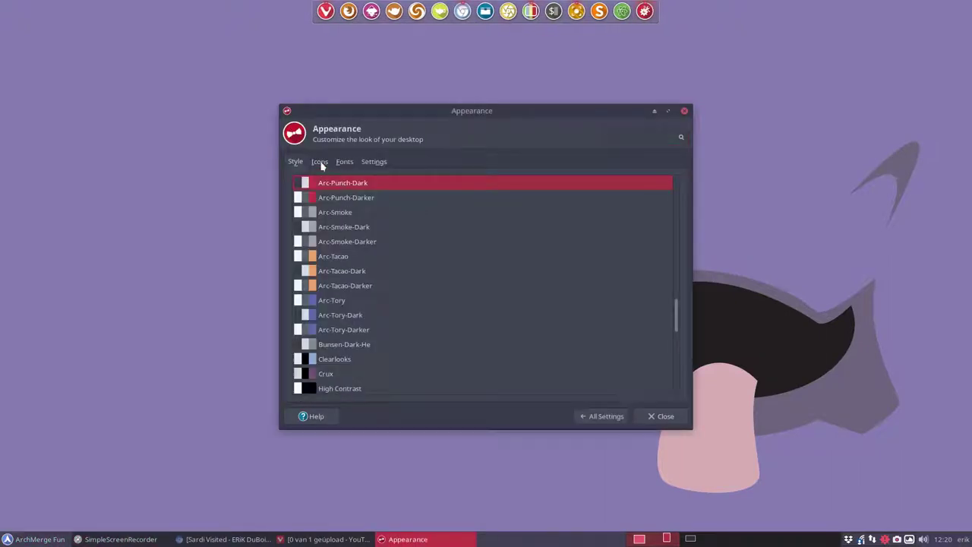
click(320, 162)
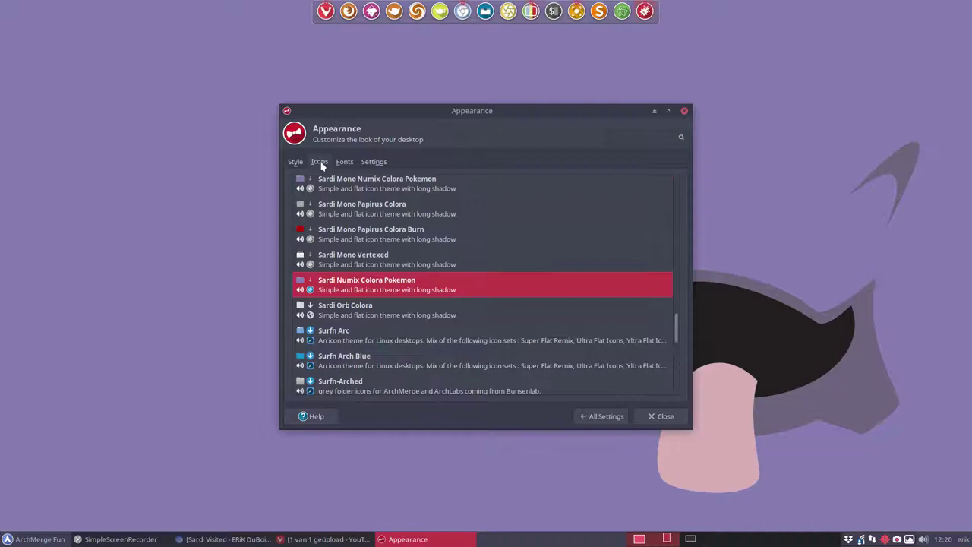
scroll(334, 217, up, 1)
click(345, 216)
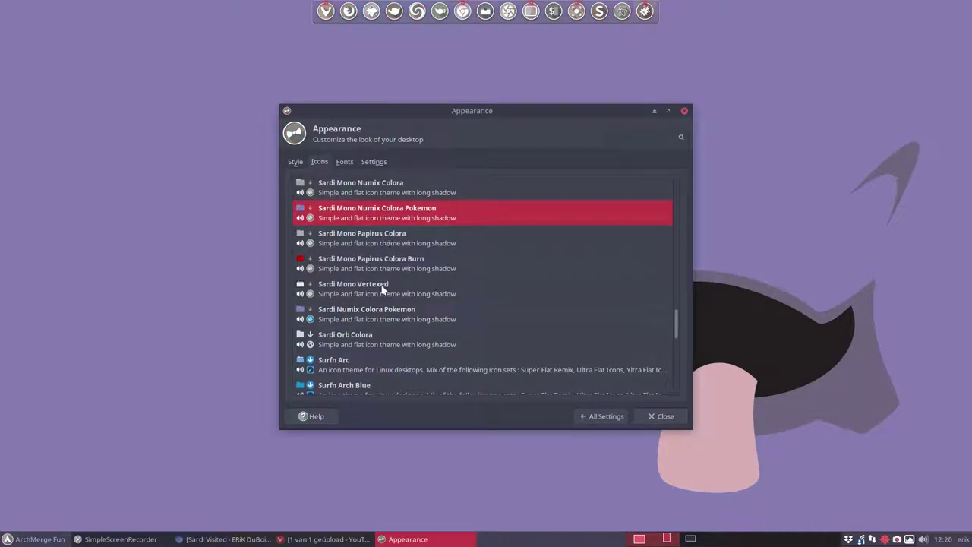
click(364, 315)
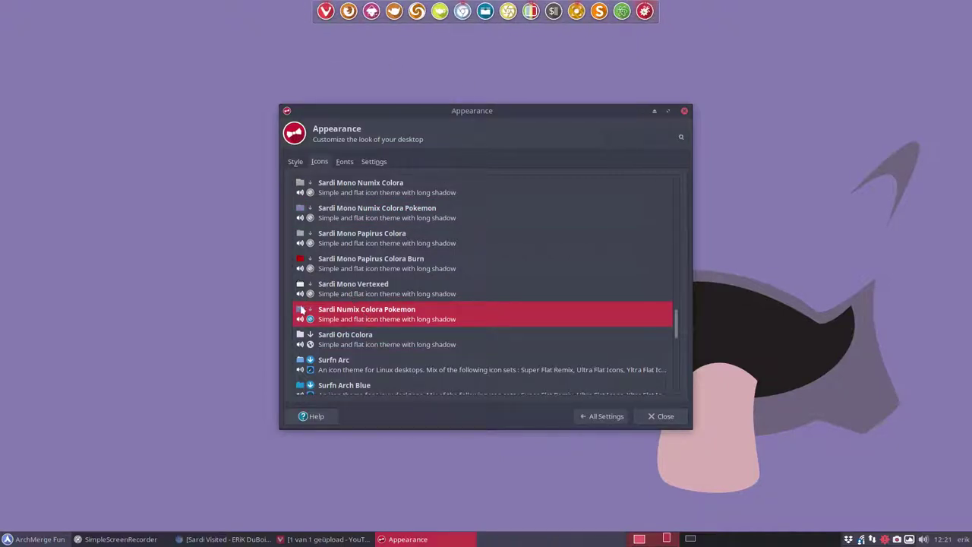
- Examine the icons of the recently used applications in the application menu, and close the Appearance settings
click(29, 537)
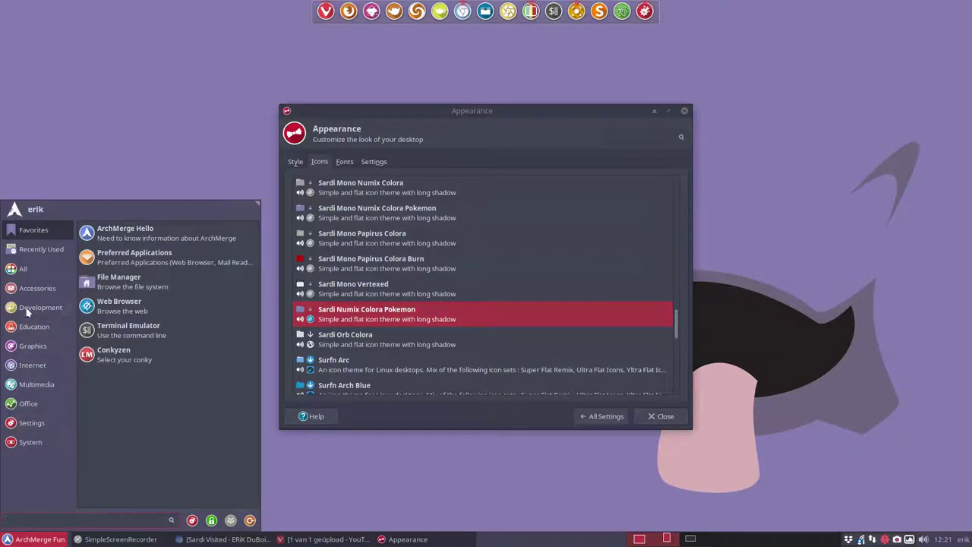
mouse_move(38, 249)
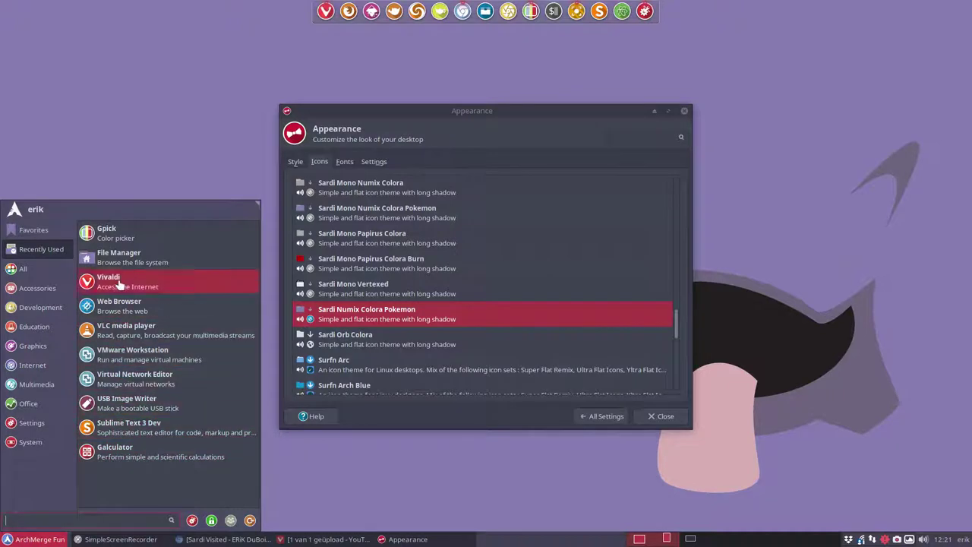
click(576, 114)
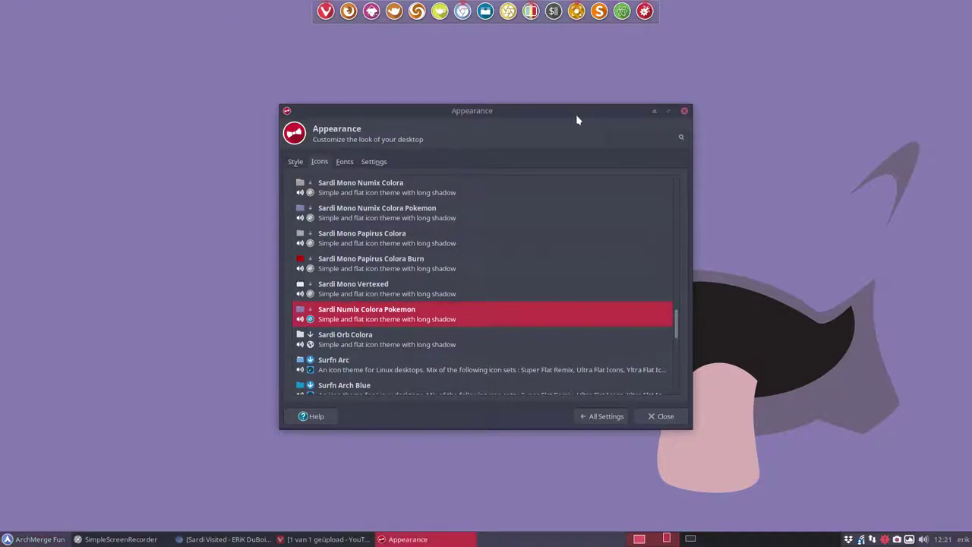
click(685, 111)
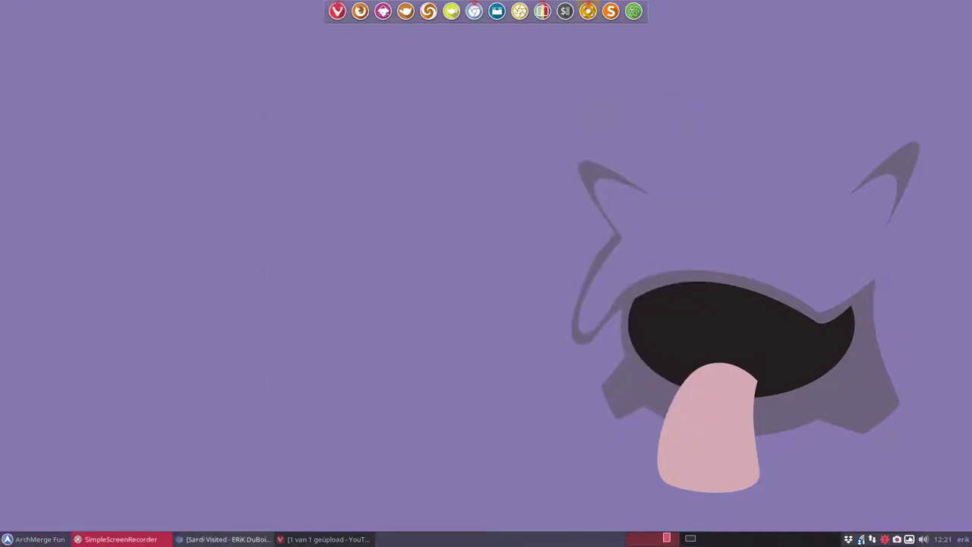
- Open the .icons folder in a new file manager window and select the Sardi-Mono-Papirus-Colora-Burn folder
click(37, 541)
click(254, 287)
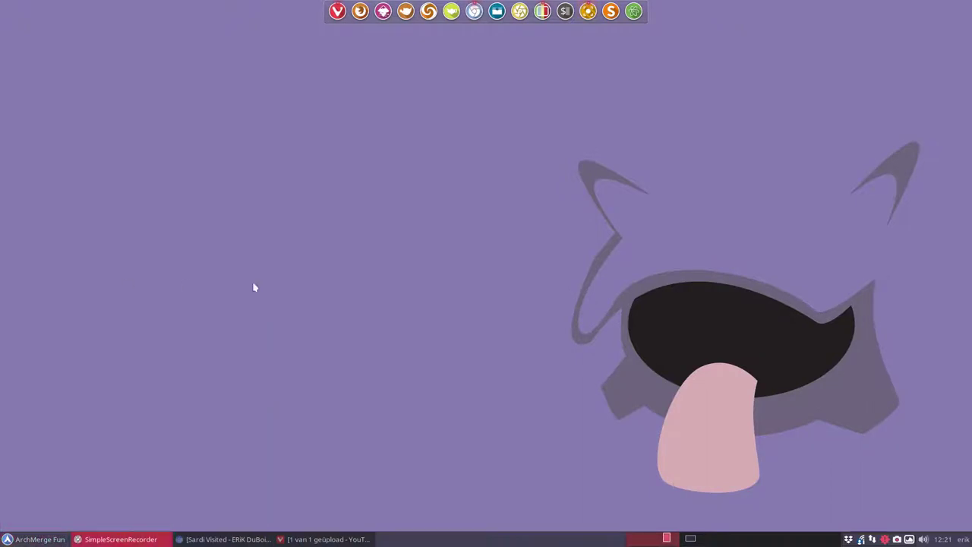
drag(336, 126, 574, 93)
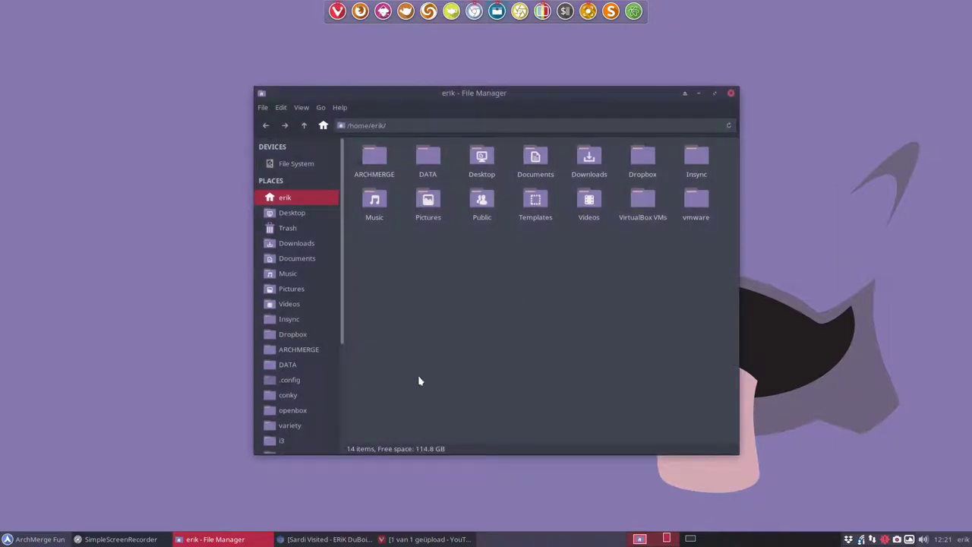
scroll(299, 414, down, 1)
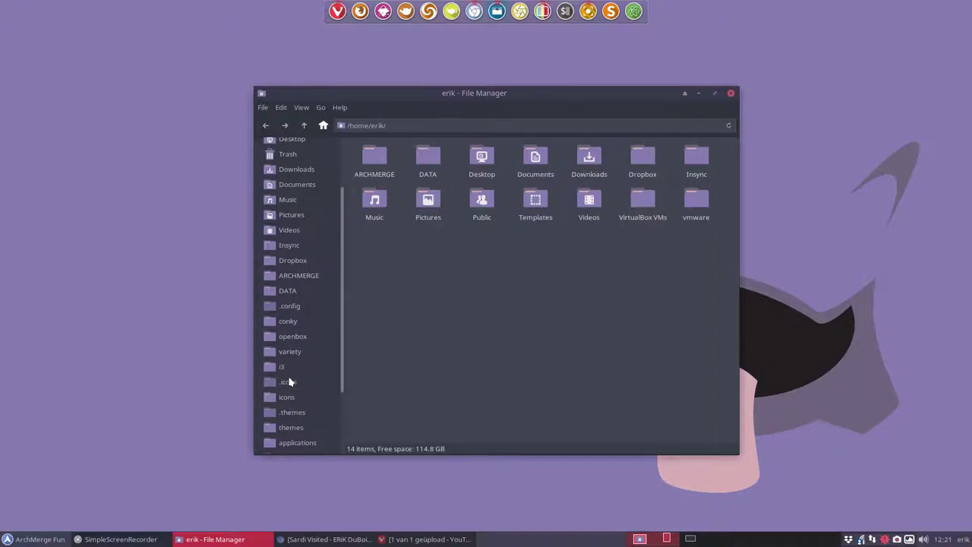
click(294, 382)
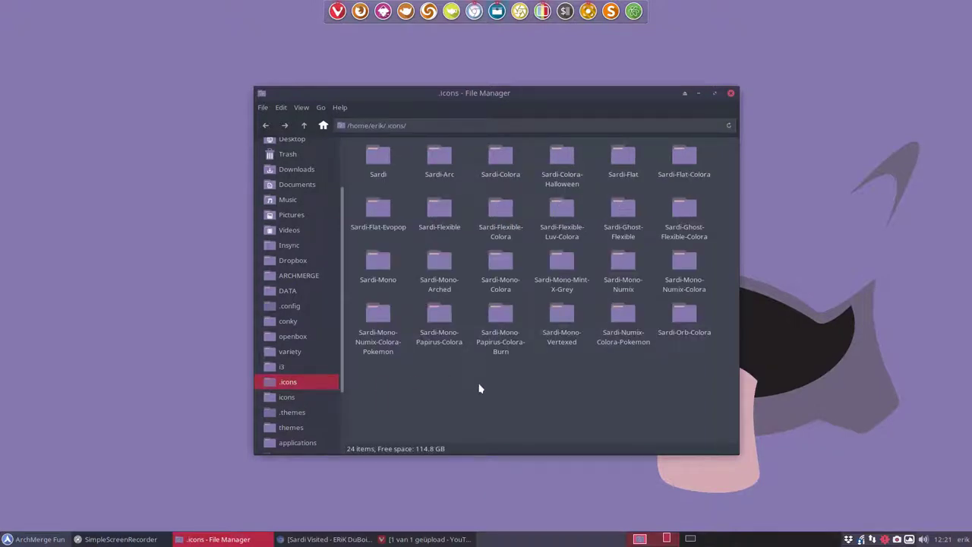
click(500, 313)
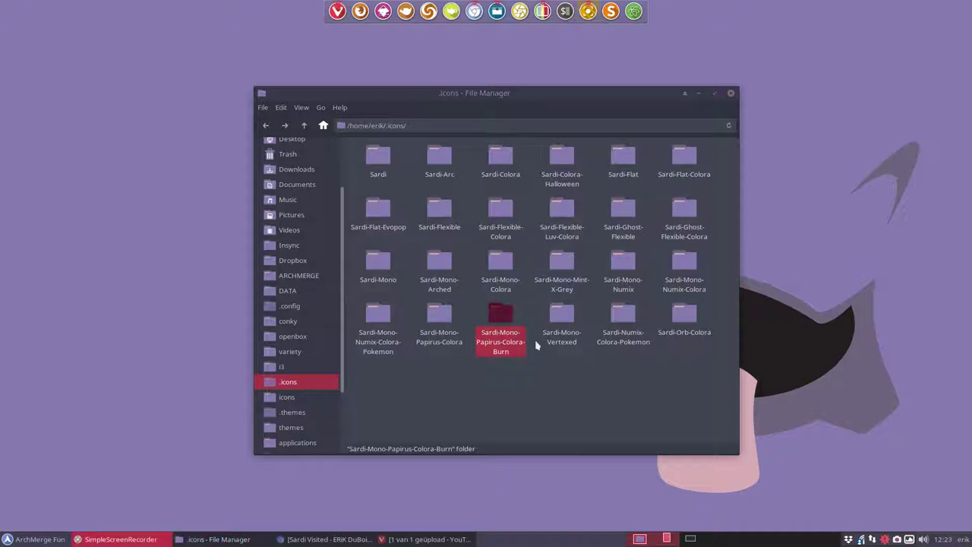
- Select the Sardi-Mono-Vertexed folder, and apply the Sardi Mono Vertexed icon theme in the Appearance settings
click(534, 362)
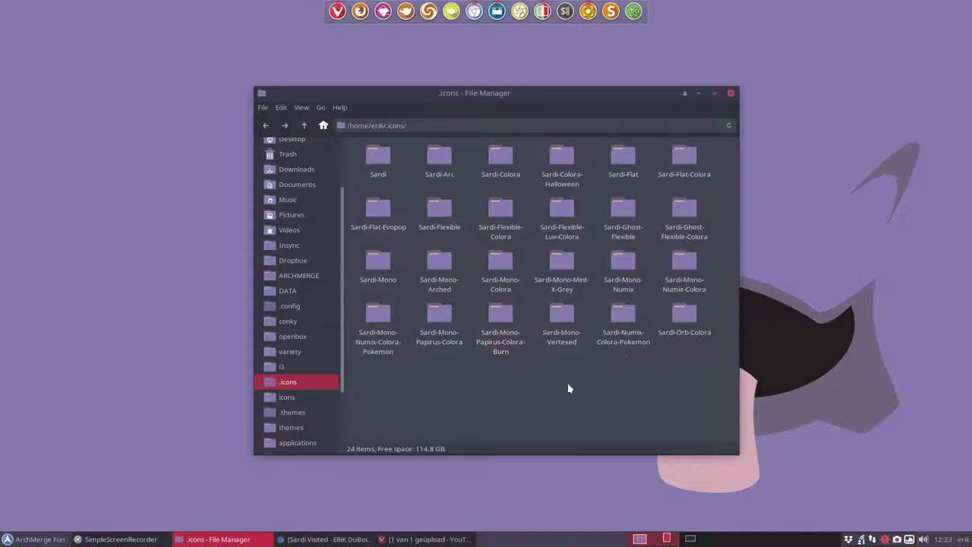
click(558, 310)
click(32, 538)
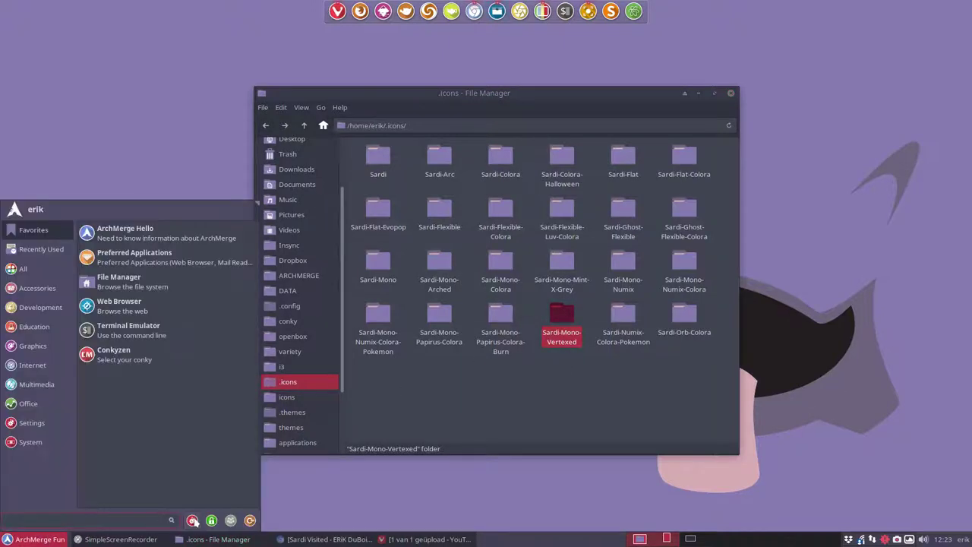
key(Escape)
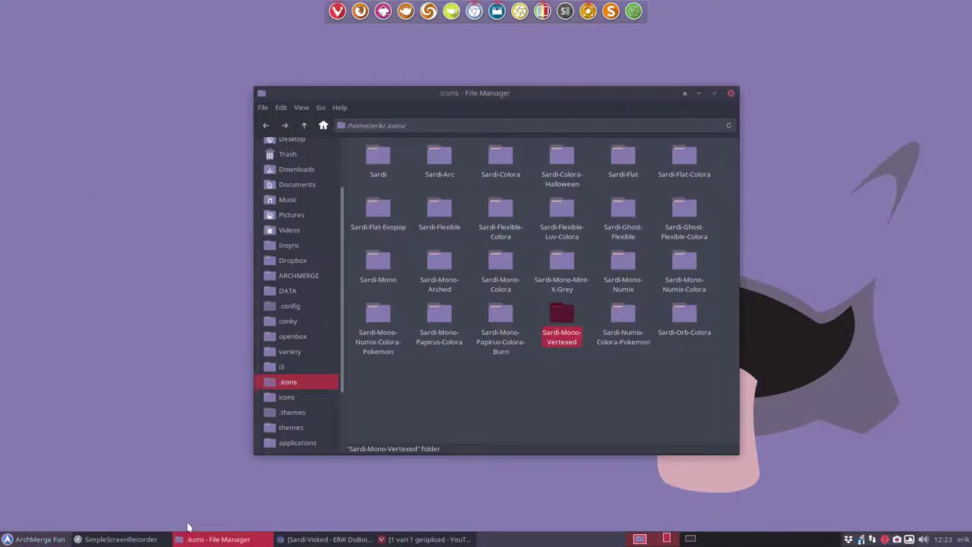
click(315, 185)
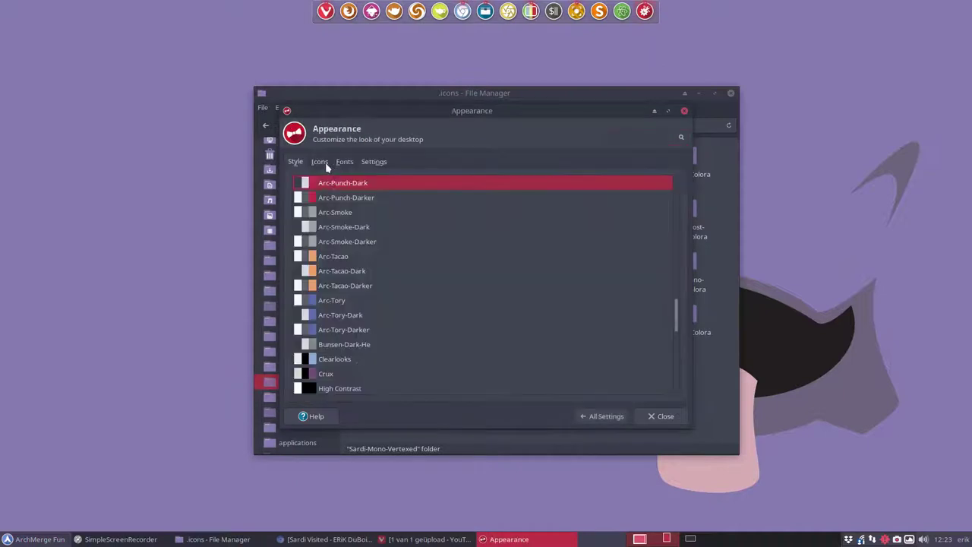
click(320, 162)
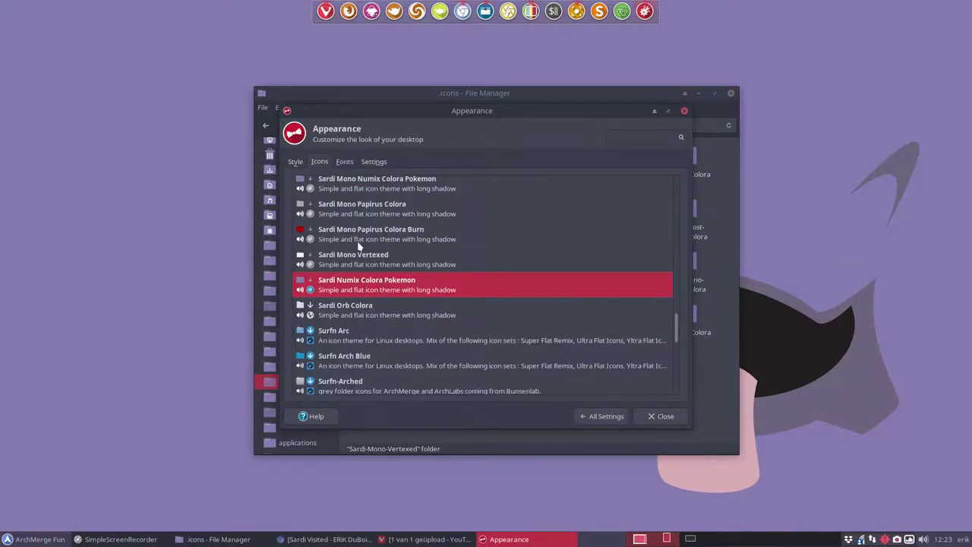
scroll(359, 245, down, 5)
scroll(358, 245, up, 2)
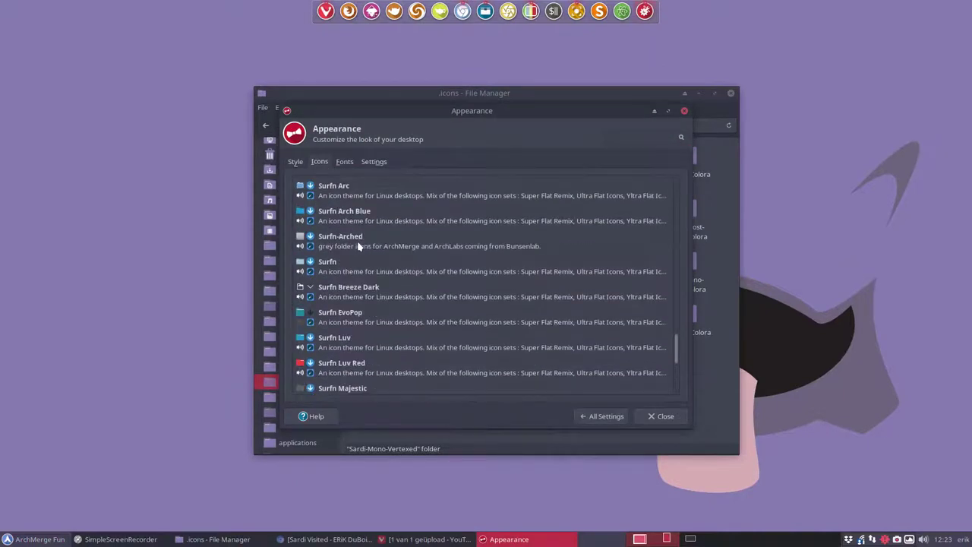
scroll(357, 241, up, 2)
click(365, 206)
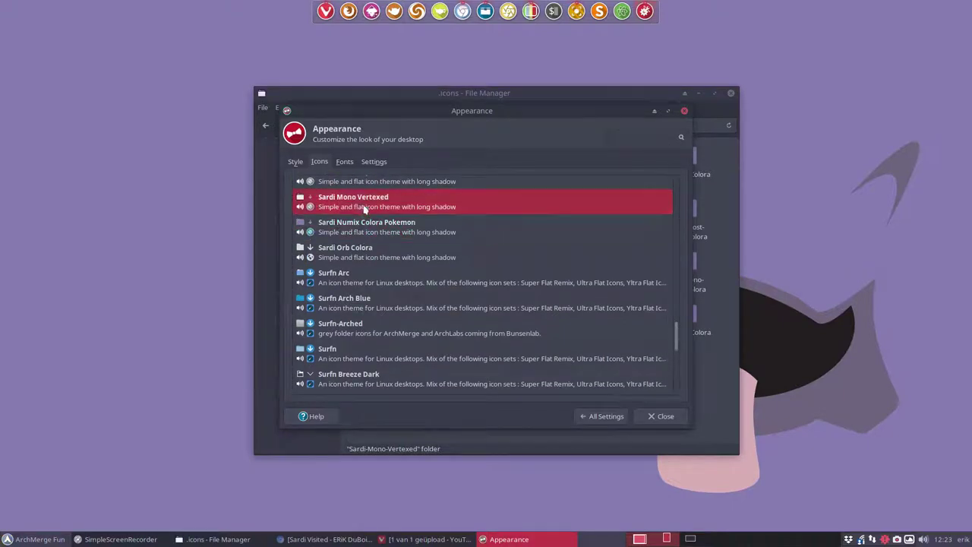
click(658, 416)
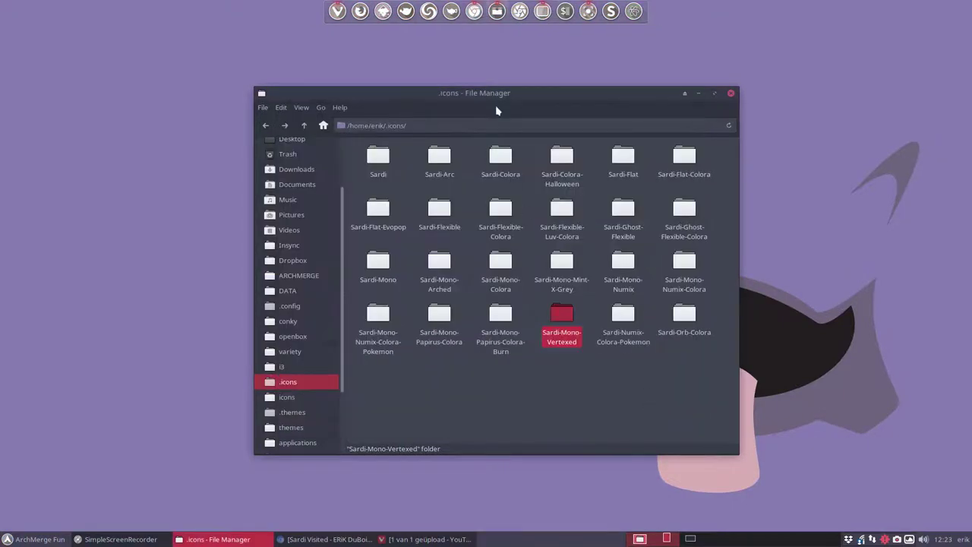
- Check how the application menu's icons look with the applied theme, and close the menu
click(460, 387)
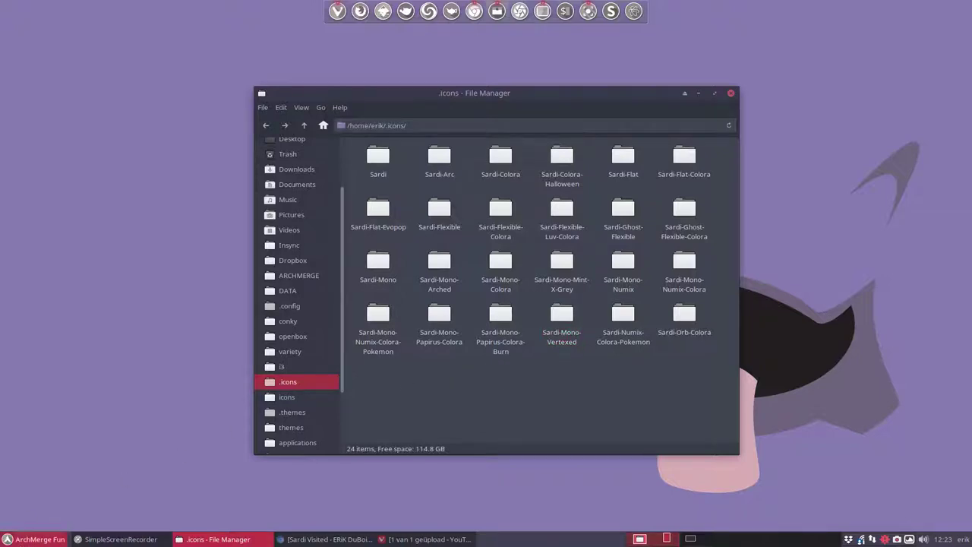
click(31, 539)
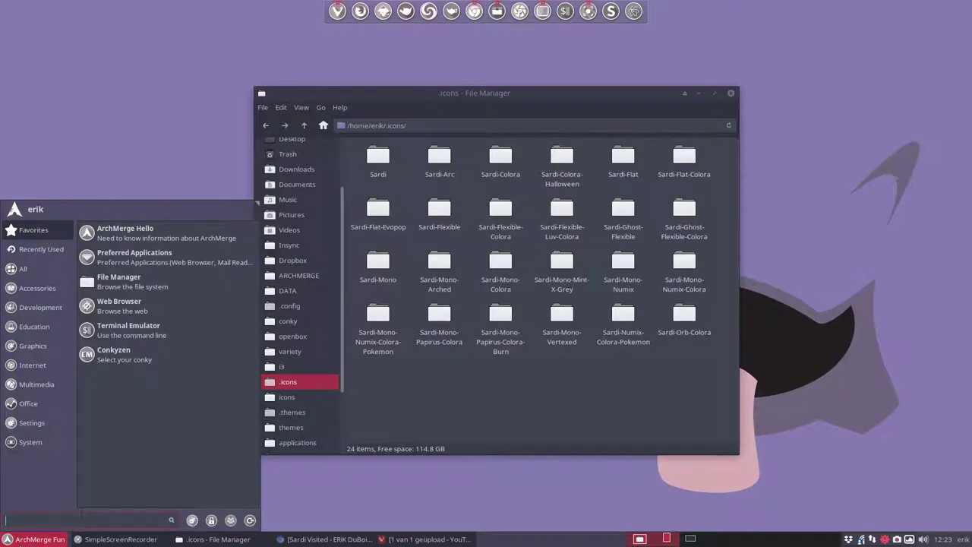
click(507, 393)
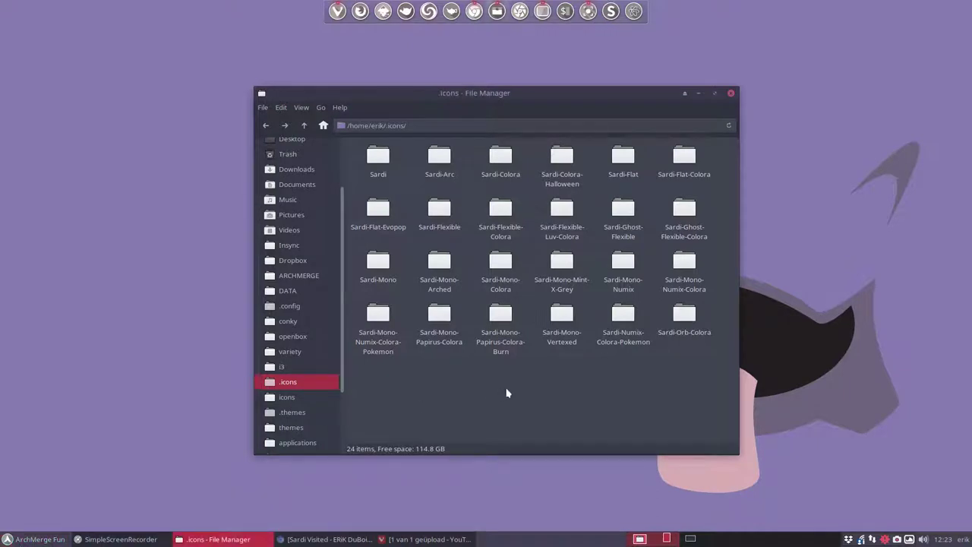
- Duplicate the Sardi-Mono-Vertexed folder within the .icons folder
click(563, 313)
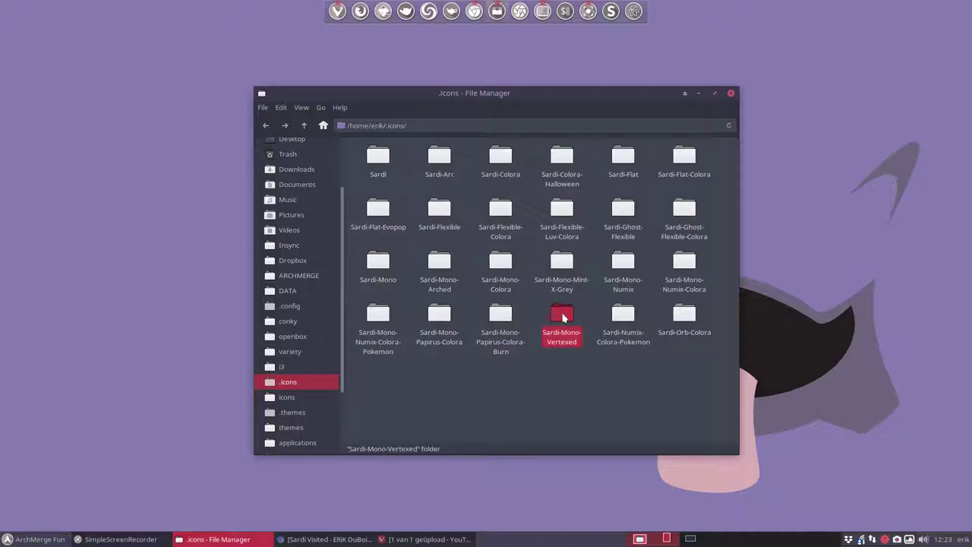
click(578, 407)
click(566, 317)
key(ctrl+c)
key(ctrl+v)
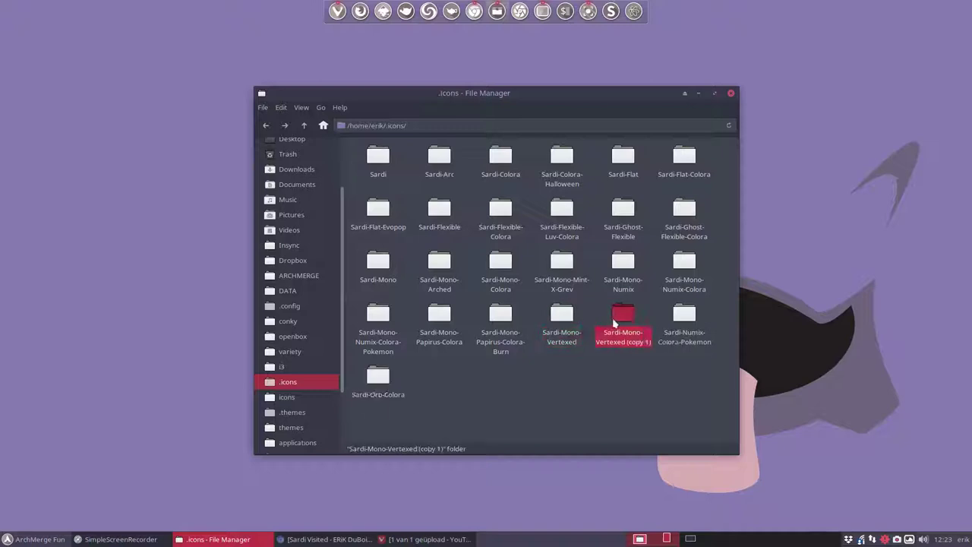
- Rename the copied Sardi-Mono-Vertexed folder as Sardi-Ghost-Flexible-Vertexed
key(F2)
key(End)
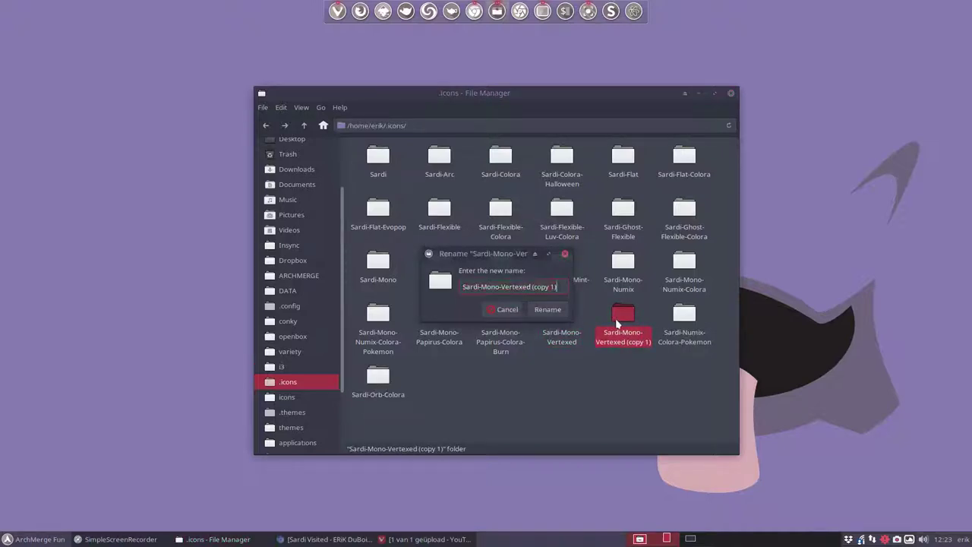
key(BackSpace)
key(BackSpace)
key(BackSpace)
key(BackSpace)
key(BackSpace)
key(BackSpace)
key(BackSpace)
key(BackSpace)
key(BackSpace)
key(BackSpace)
key(BackSpace)
key(BackSpace)
key(BackSpace)
text(Flat-)
drag(504, 254, 497, 354)
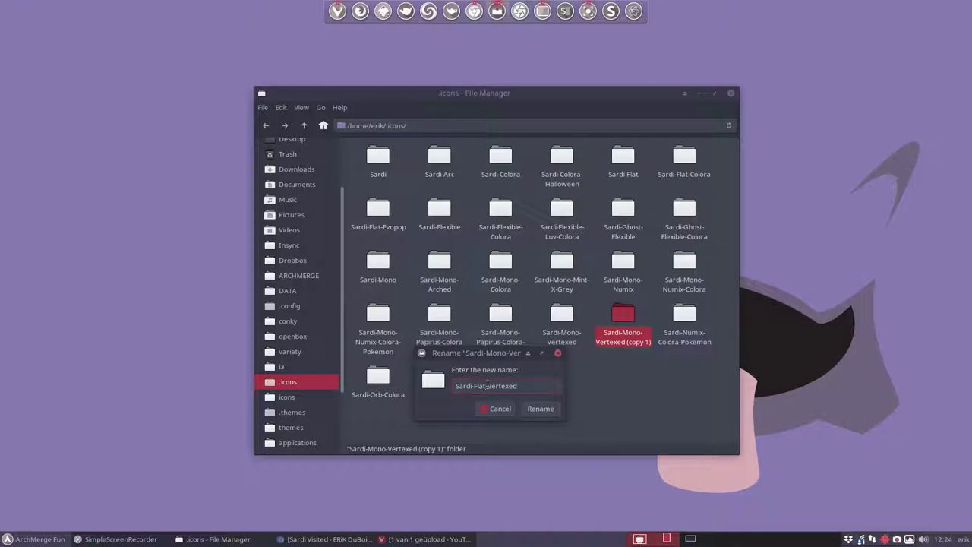
drag(503, 354, 520, 310)
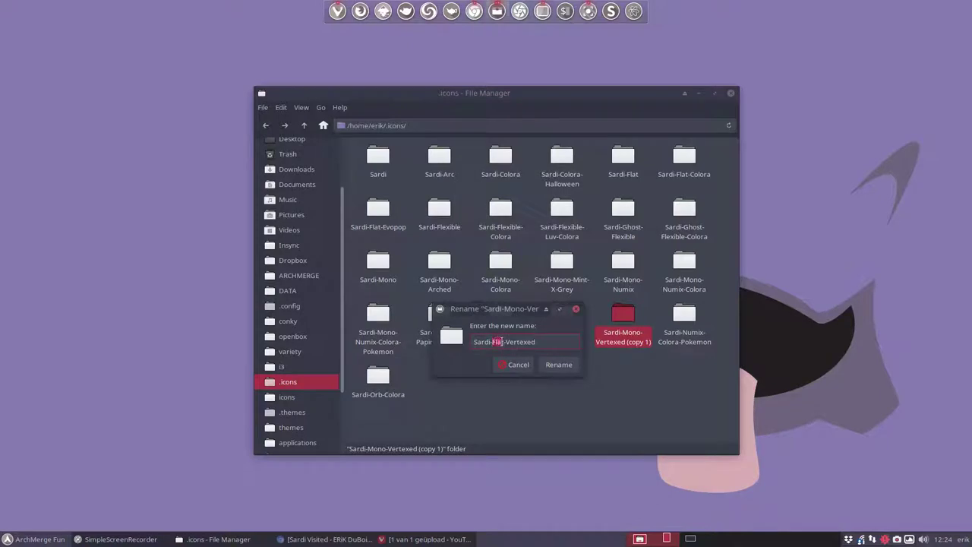
drag(501, 341, 504, 342)
text(Ghost-Flexible)
click(571, 364)
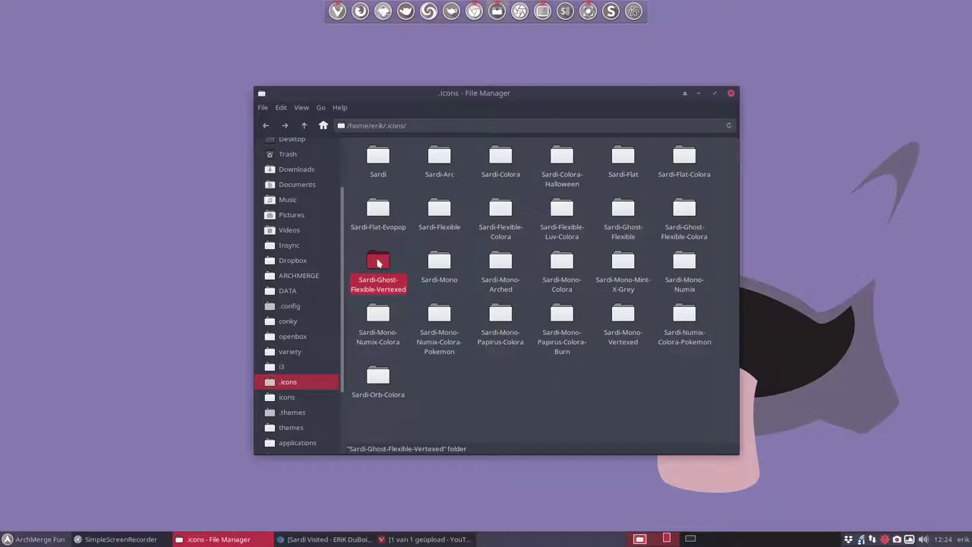
- Open index.theme in the Sardi-Ghost-Flexible-Vertexed folder and change its Name line to Sardi Ghost Flexible Vertexed
double_click(378, 261)
double_click(566, 157)
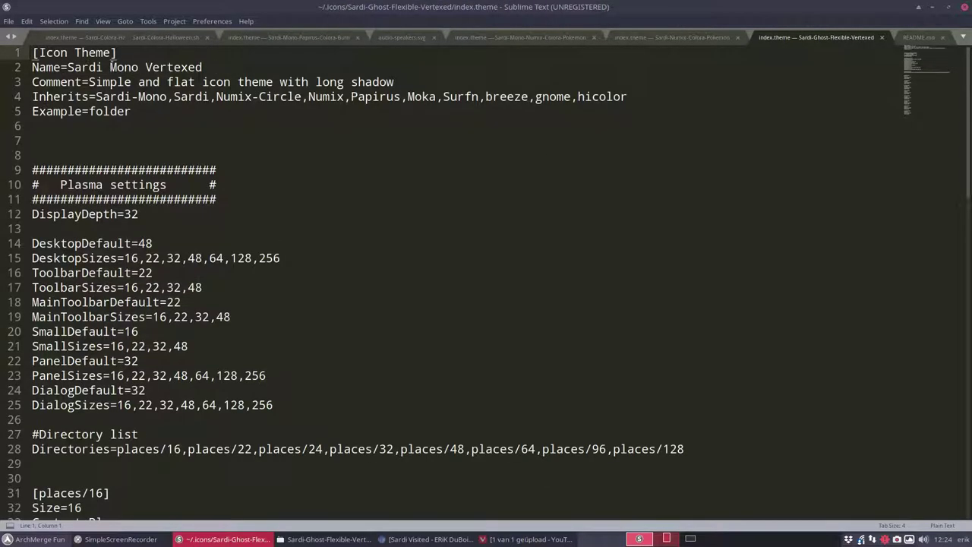
click(110, 66)
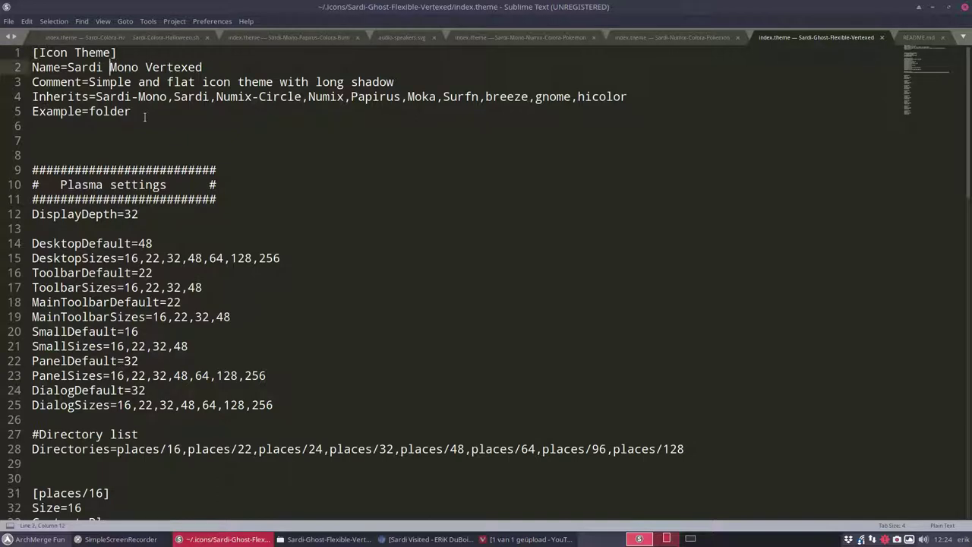
text(Ghost F)
text(lexible)
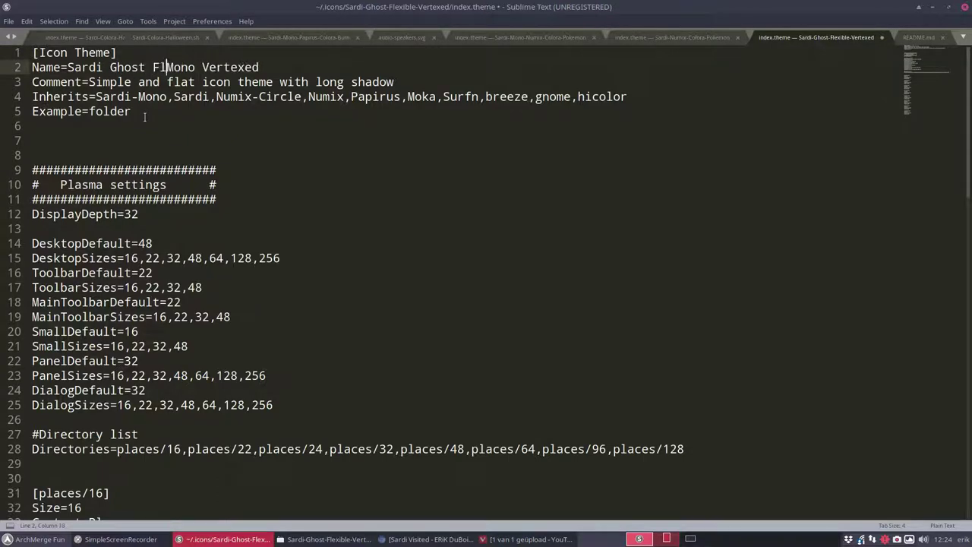
key(Delete)
key(Delete)
key(Delete)
key(Delete)
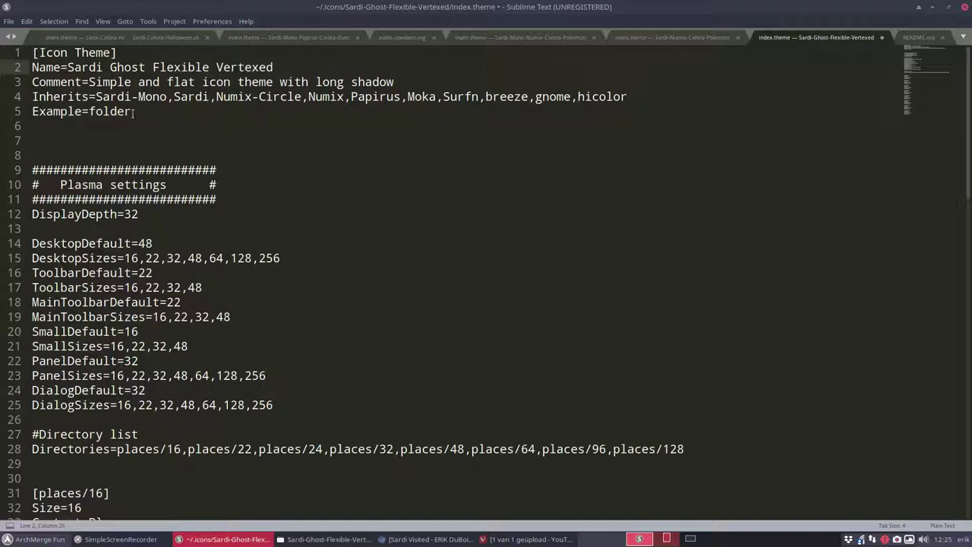
- Insert Sardi-Ghost-Flexible as the first theme in the Inherits line, before Sardi-Mono
click(97, 97)
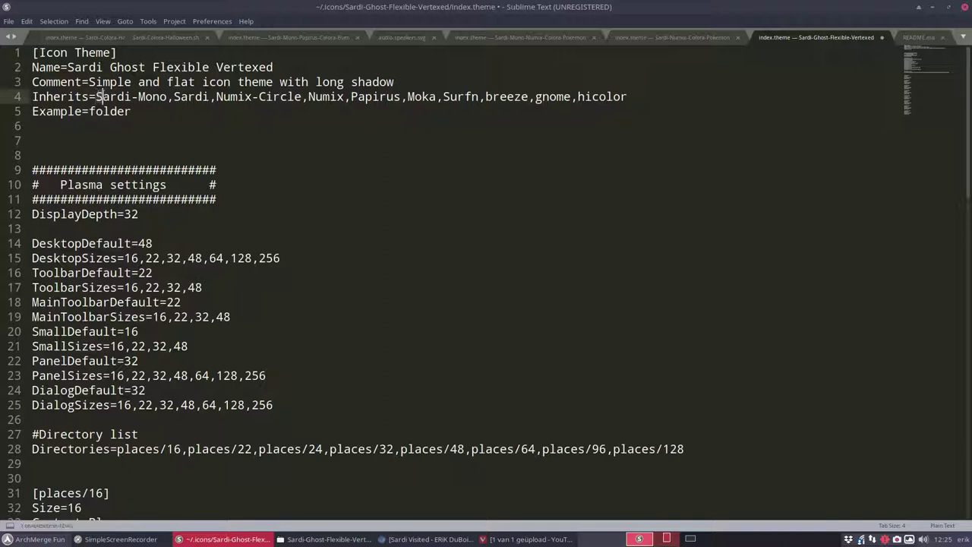
mouse_move(96, 97)
mouse_down()
mouse_move(110, 97)
mouse_move(96, 96)
mouse_up()
text(Sardi)
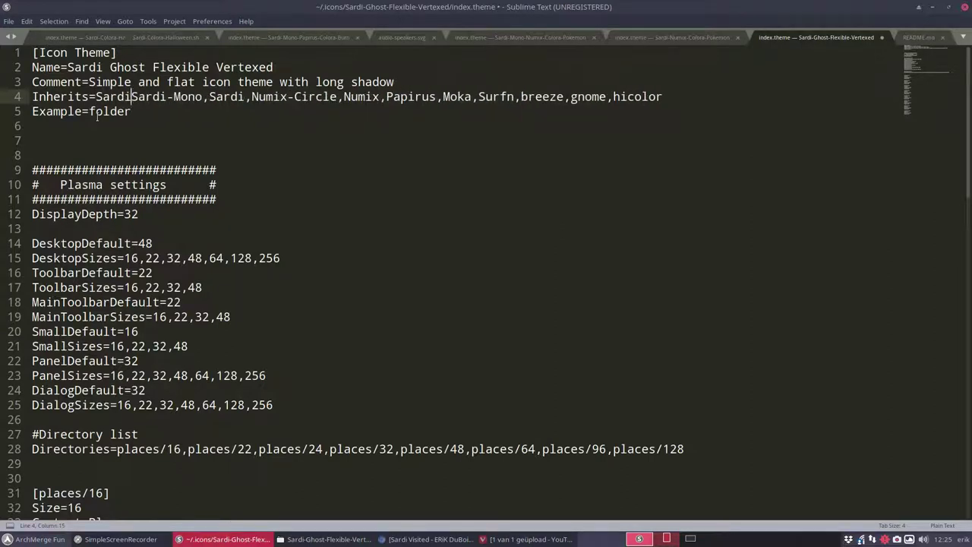
text(-Ghost)
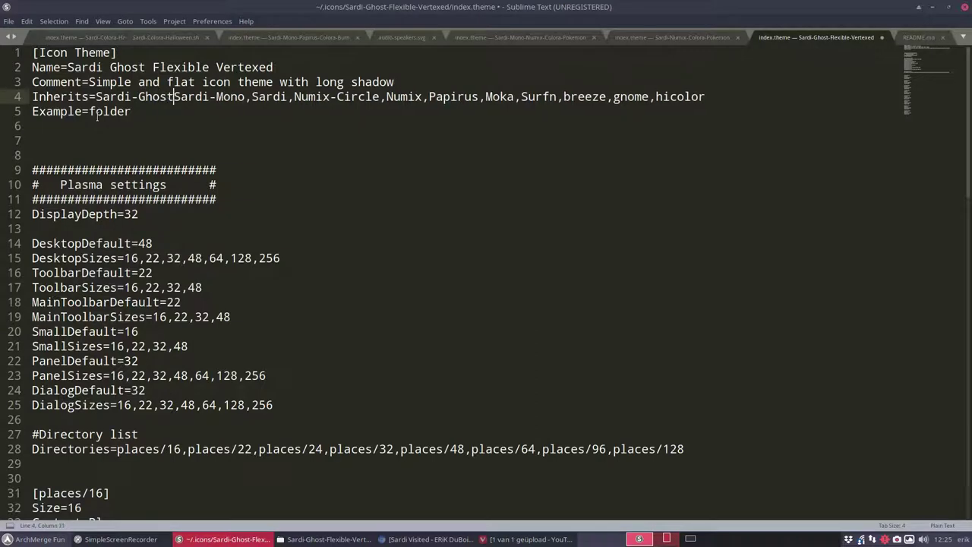
text(-Flexible)
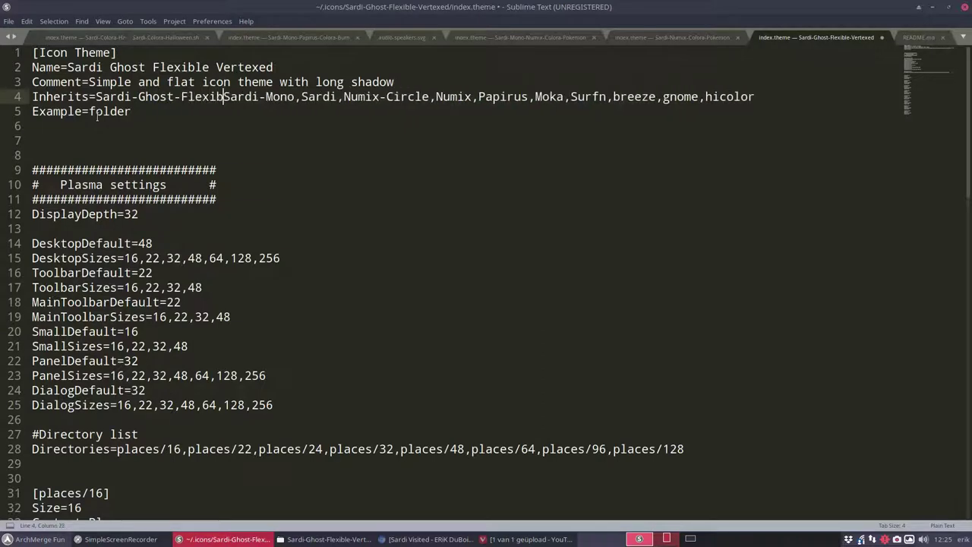
text(,)
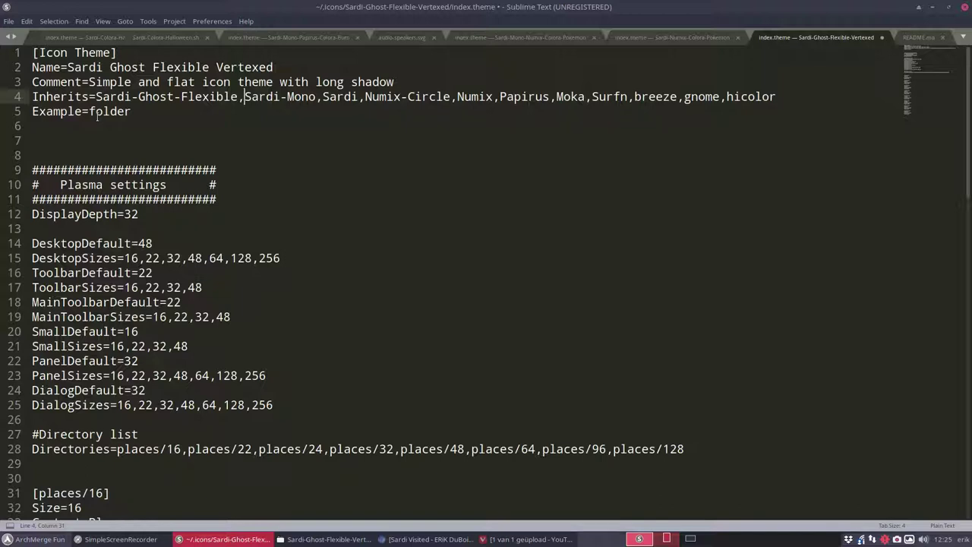
- Save the edited index.theme and close the text editor
click(18, 99)
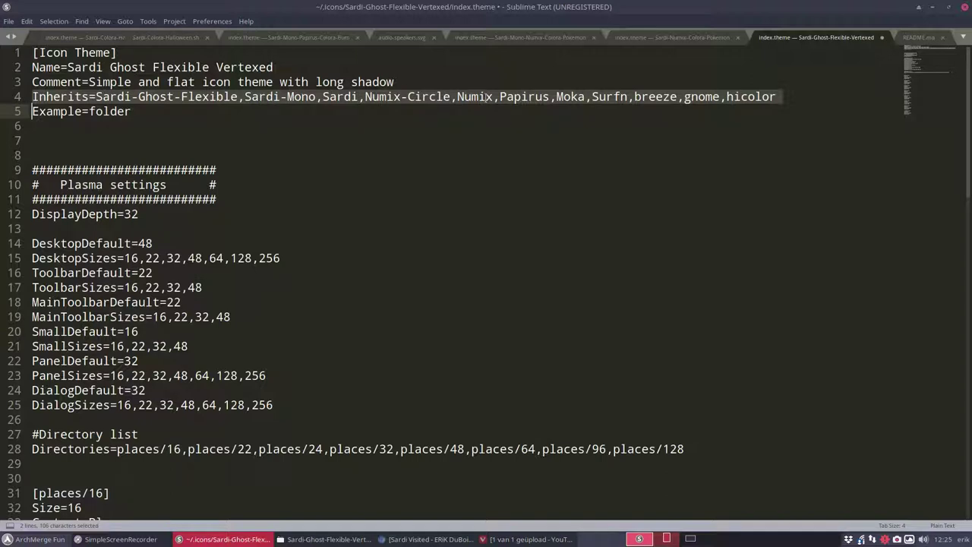
key(ctrl+s)
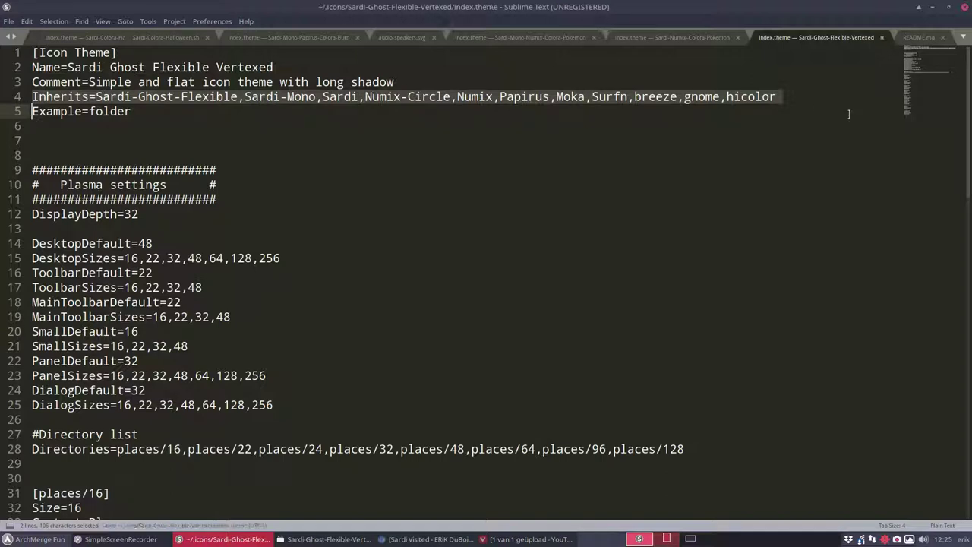
click(965, 6)
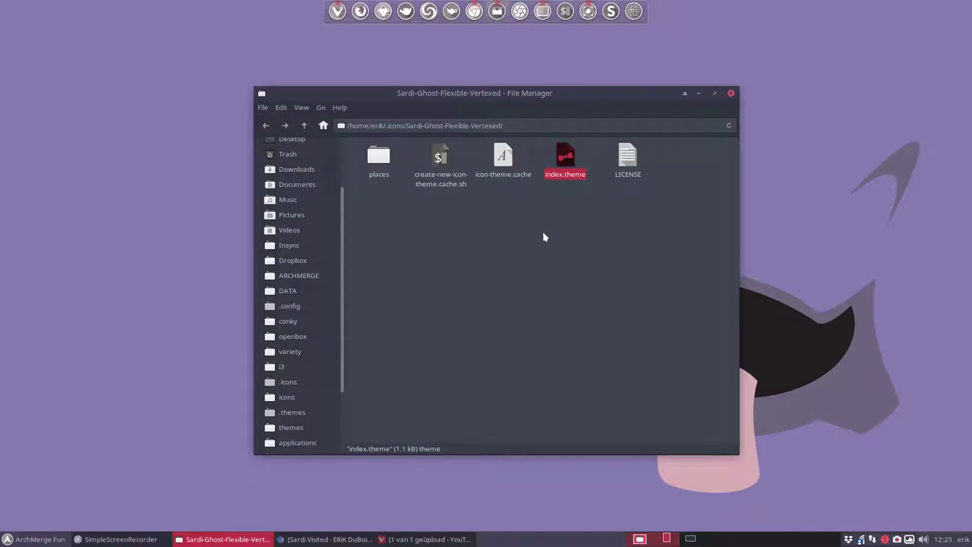
- Run create-new-icon-theme.cache.sh from a terminal in the Sardi-Ghost-Flexible-Vertexed folder, and close the terminal and file manager
click(447, 181)
click(486, 168)
click(443, 160)
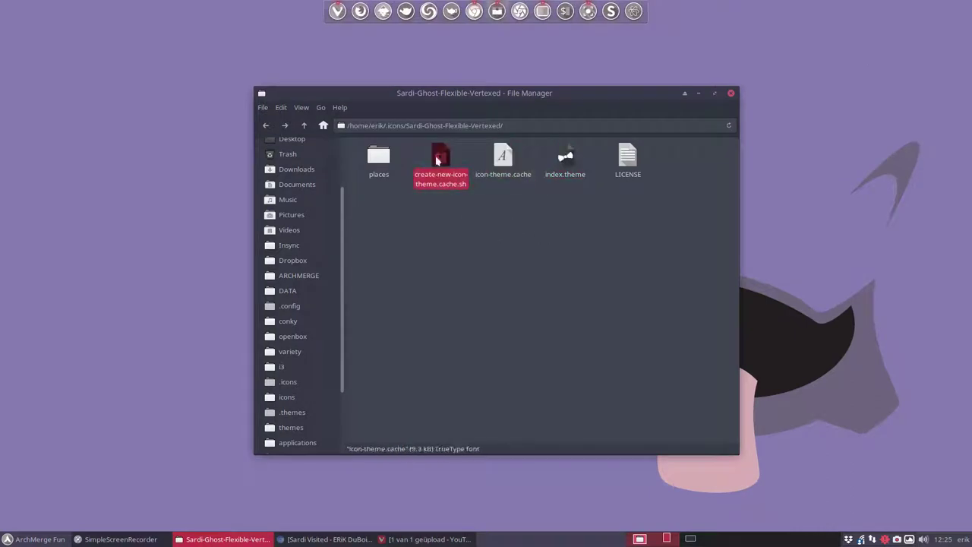
right_click(463, 230)
click(516, 301)
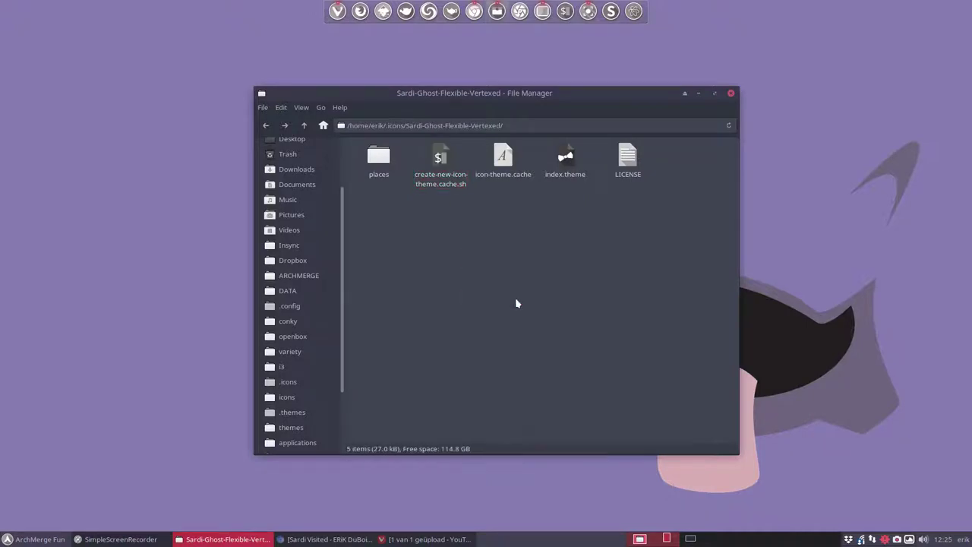
text(./)
text(c)
key(Tab)
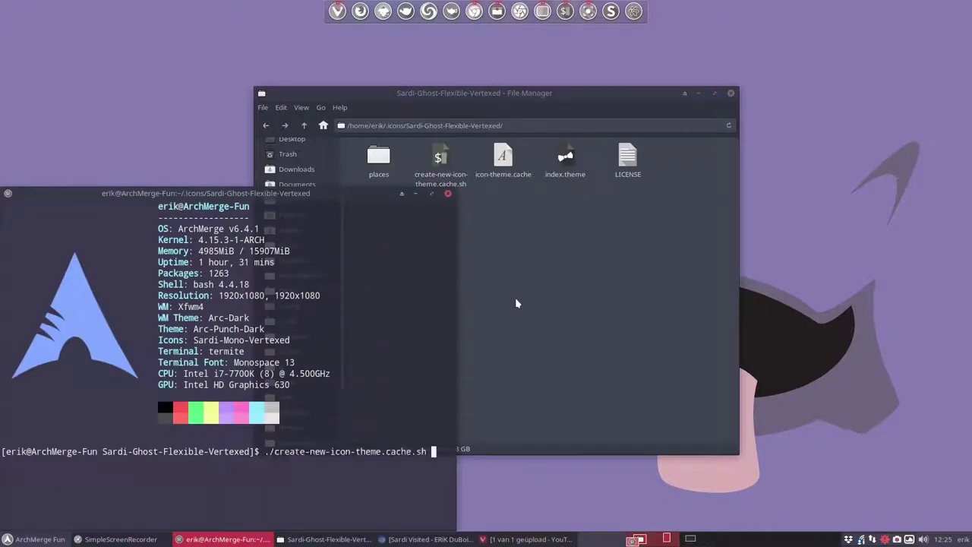
key(Return)
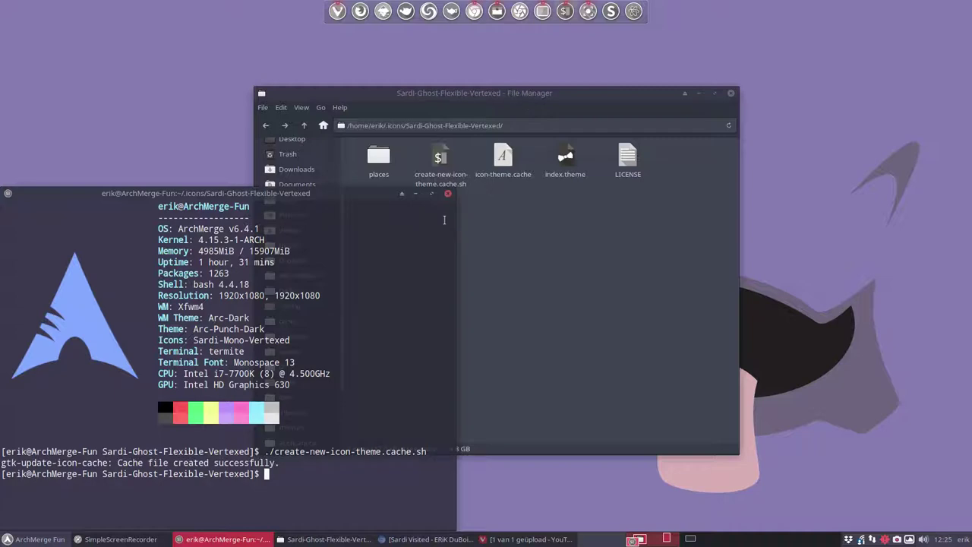
key(ctrl+d)
click(731, 93)
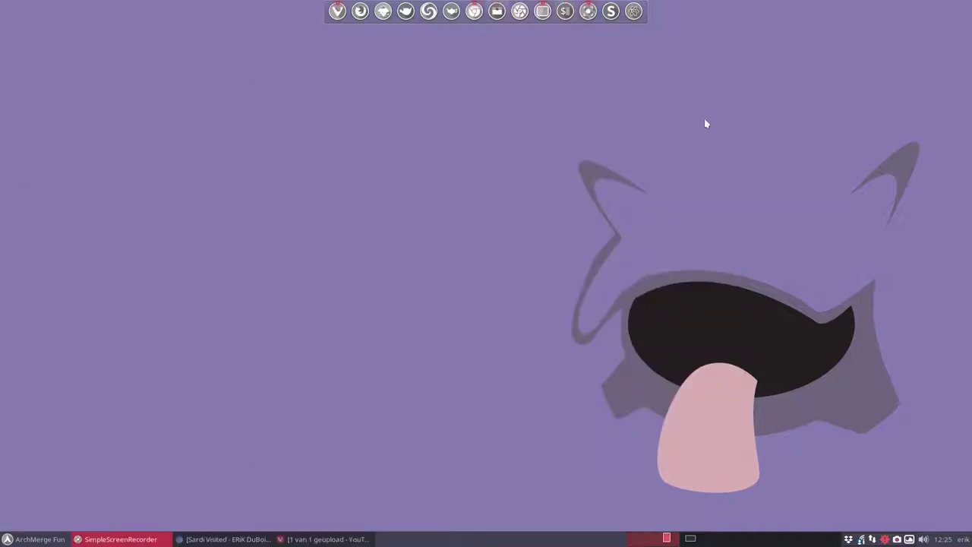
- Apply the Sardi Ghost Flexible Vertexed icon theme in the Appearance settings and close the settings window
click(51, 541)
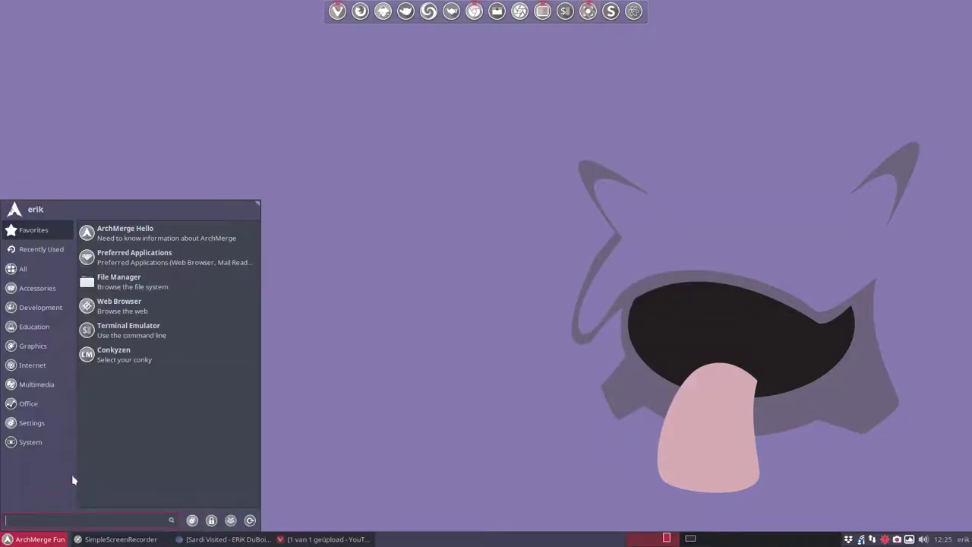
click(192, 521)
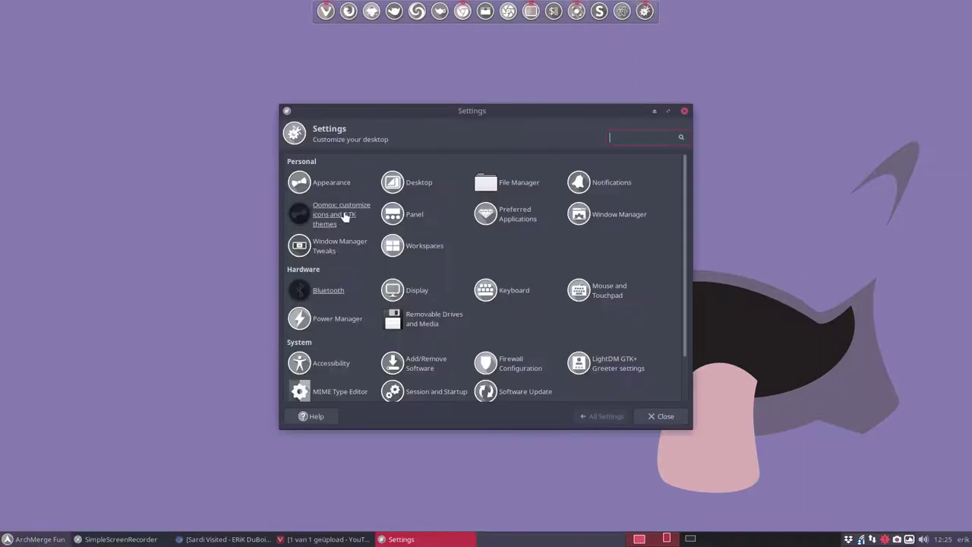
click(341, 187)
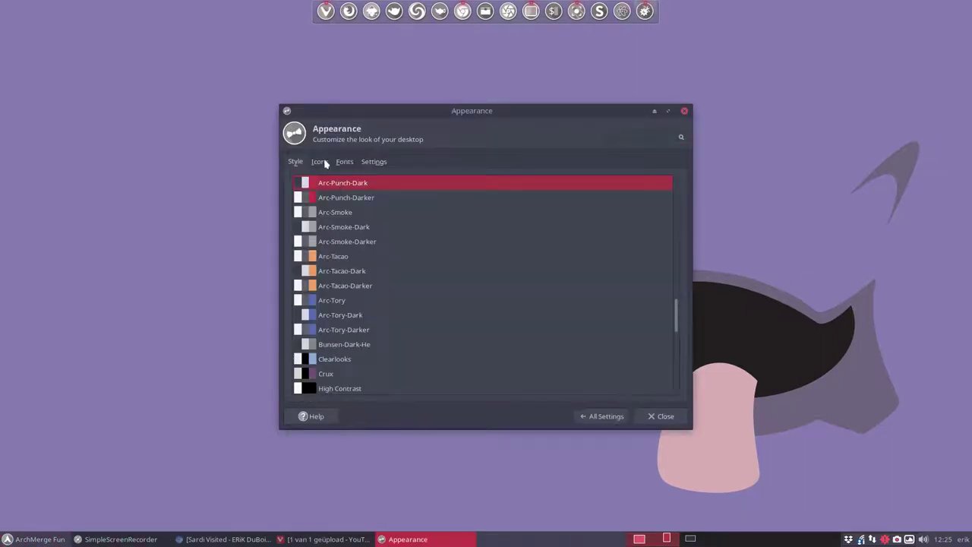
click(319, 162)
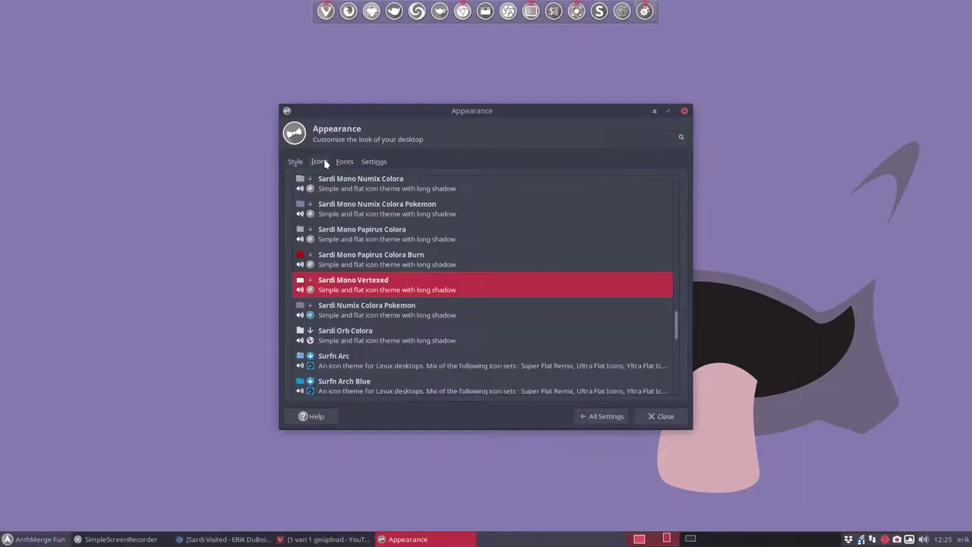
scroll(380, 252, up, 2)
scroll(380, 252, up, 5)
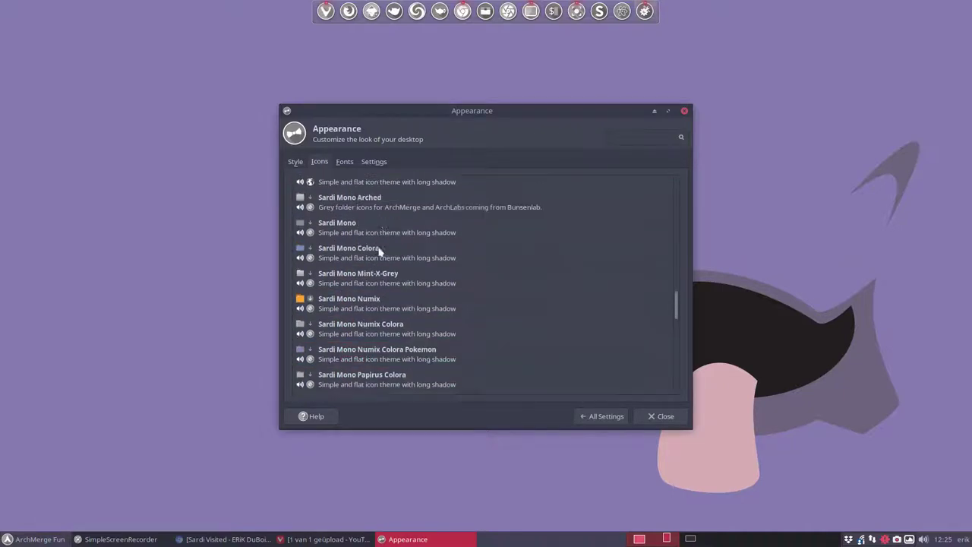
click(365, 242)
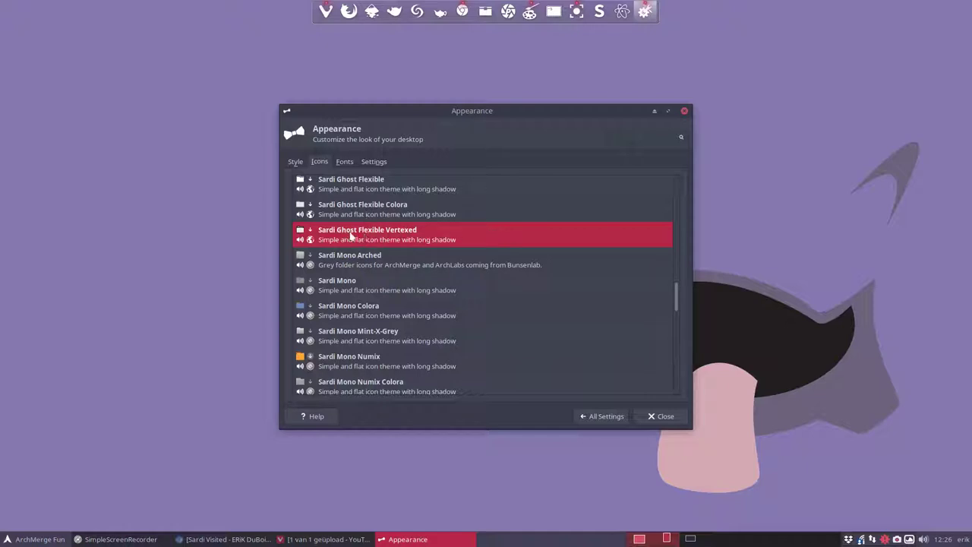
click(659, 416)
- Open the file manager at the home folder and move its window to the middle of the desktop
click(21, 539)
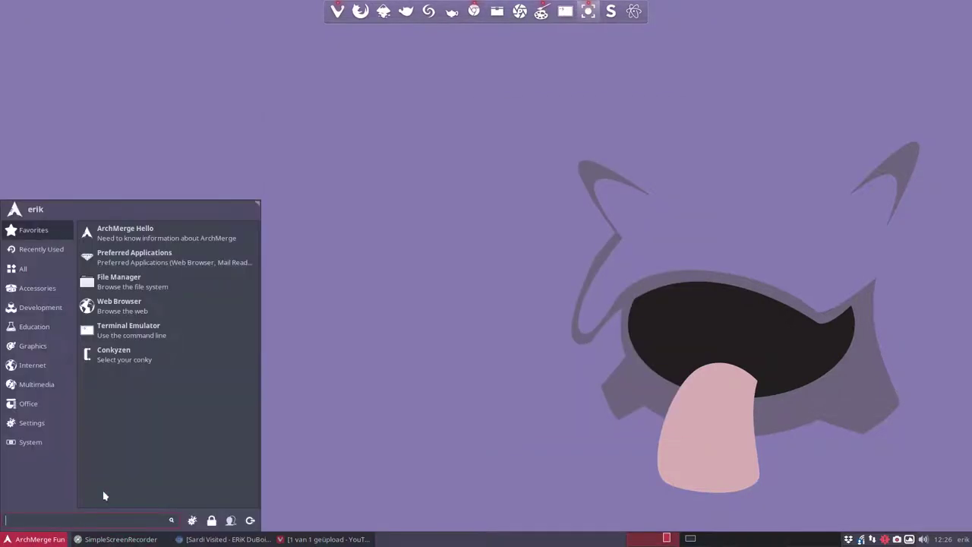
click(147, 285)
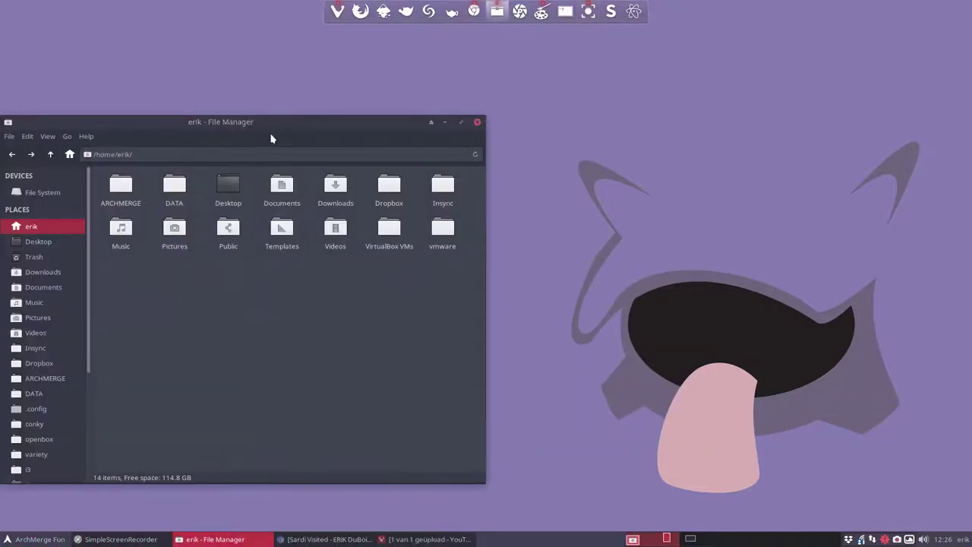
drag(311, 128, 496, 93)
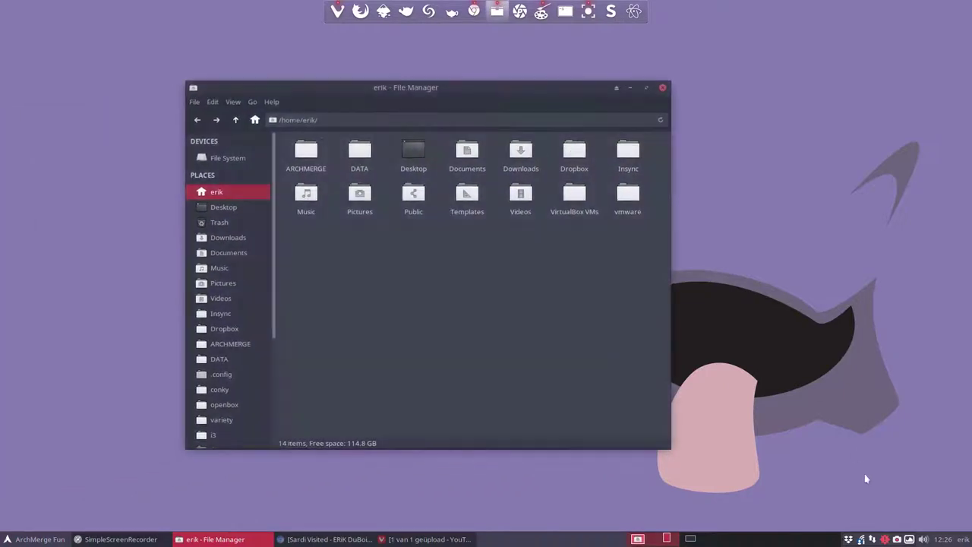
- Change the desktop wallpaper to the snowy forest picture with the Wallpaper Selector and move the file manager window aside
right_click(898, 536)
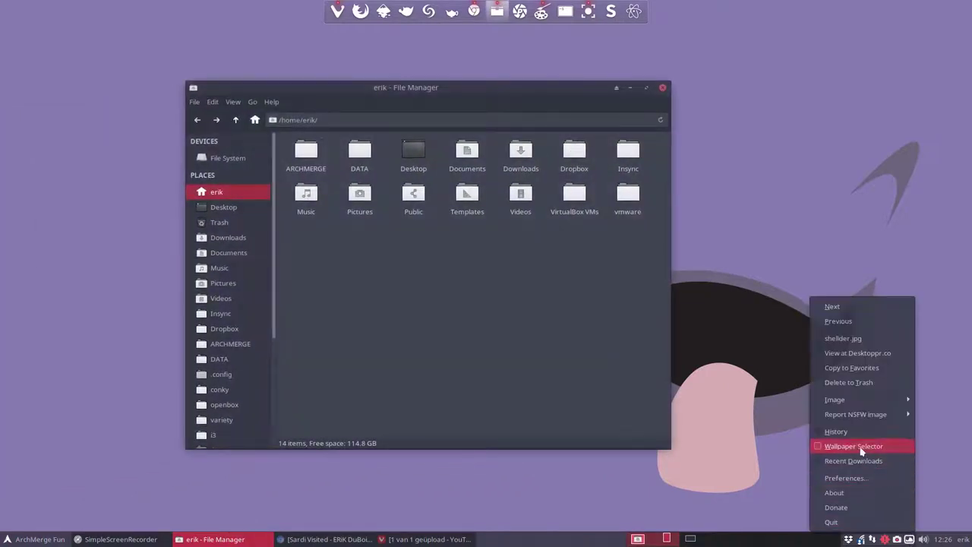
click(861, 447)
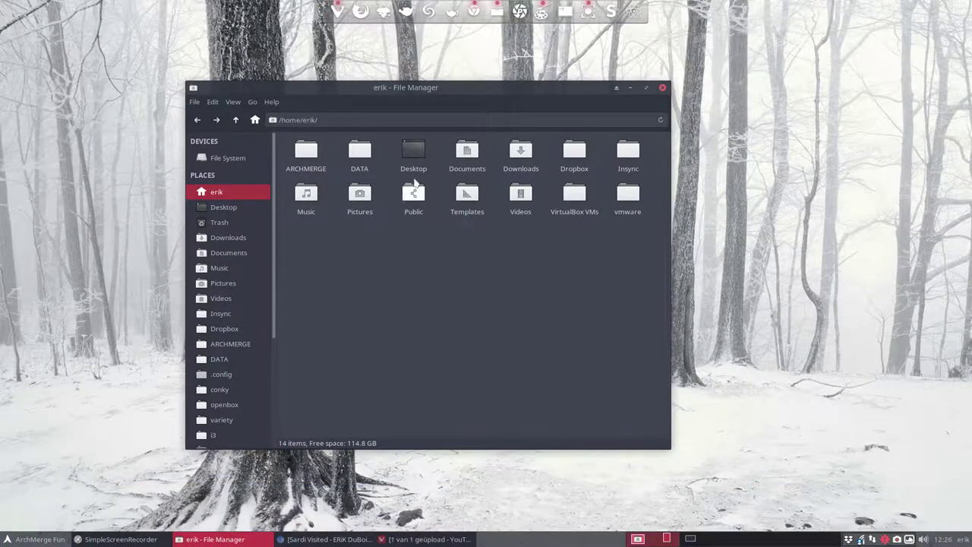
drag(404, 86, 635, 86)
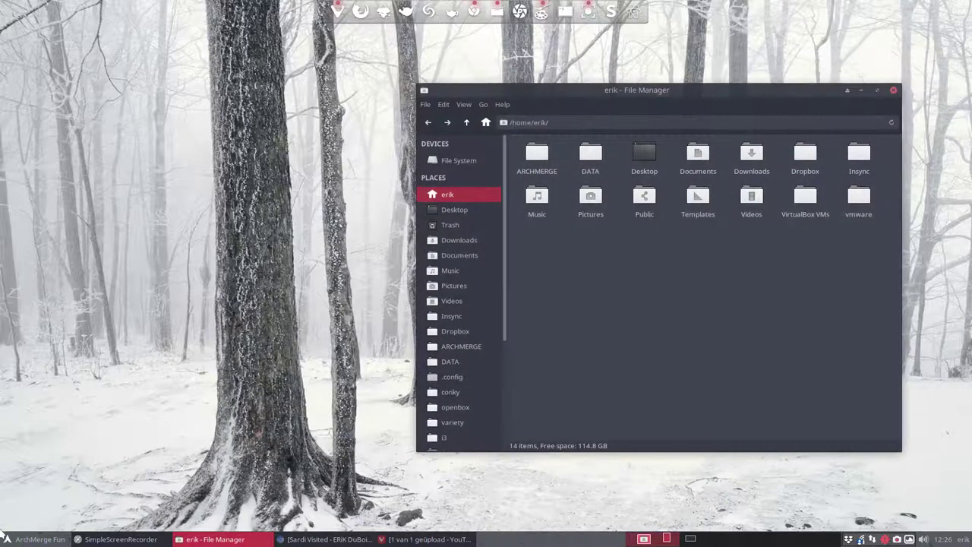
- Examine the new theme's icons across the application menu categories, and close the menu
click(31, 540)
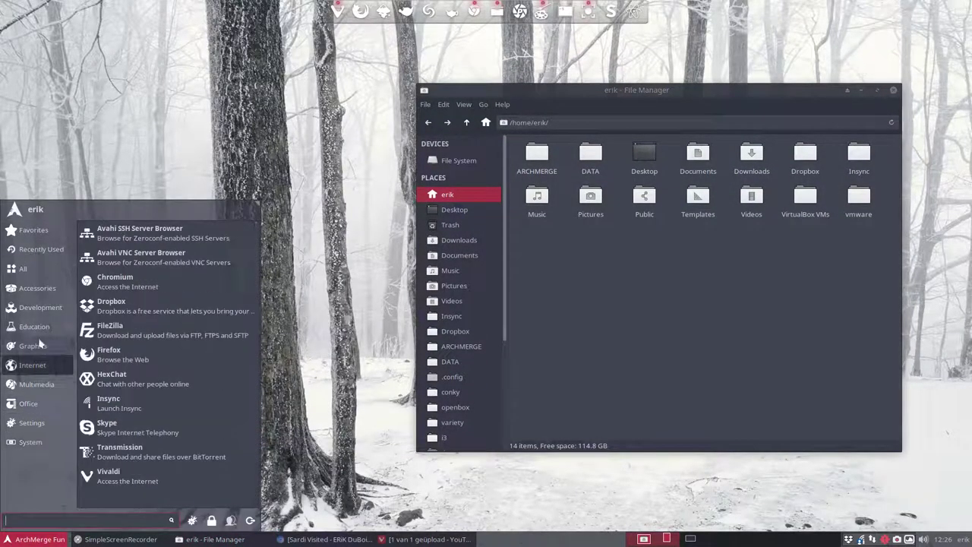
mouse_move(38, 249)
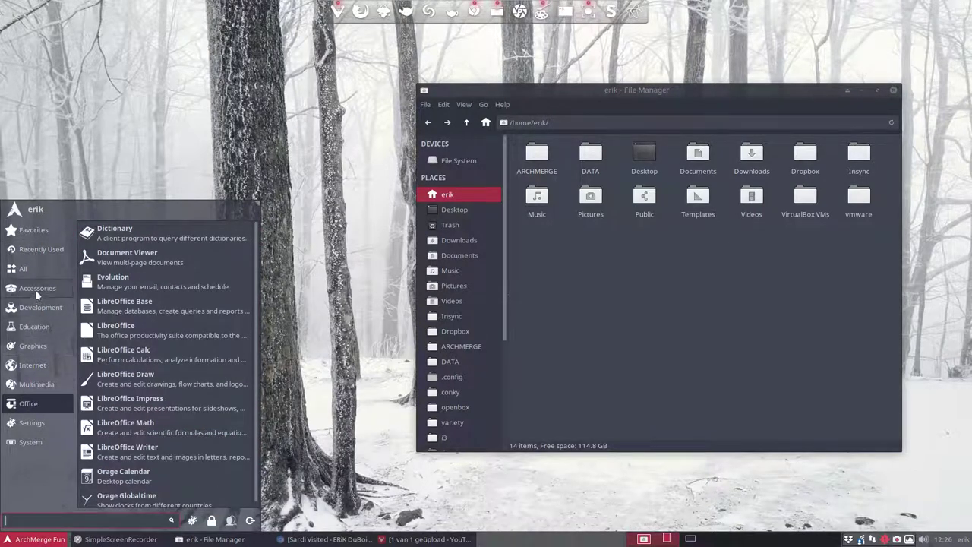
click(692, 288)
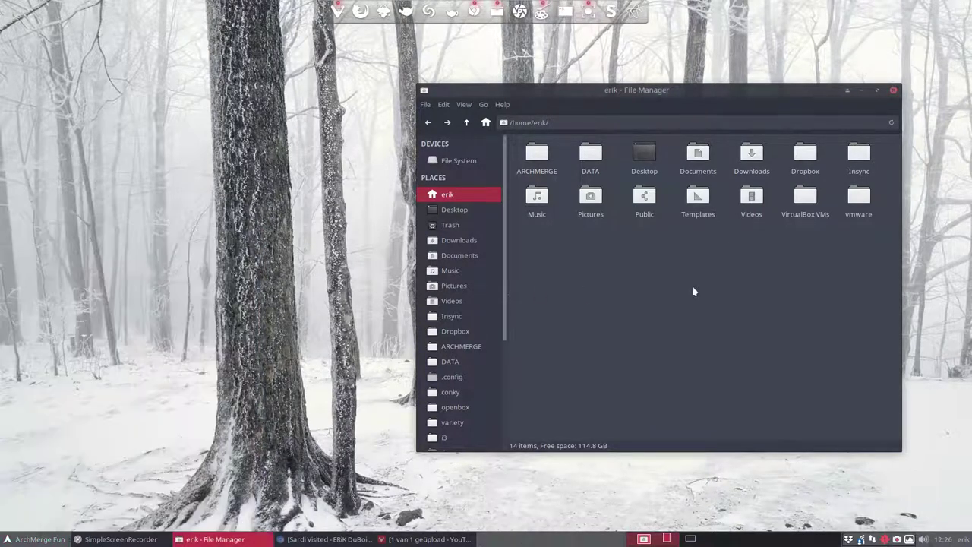
- Open the .icons folder in the file manager and look over the Sardi theme folders
drag(503, 341, 505, 423)
click(450, 320)
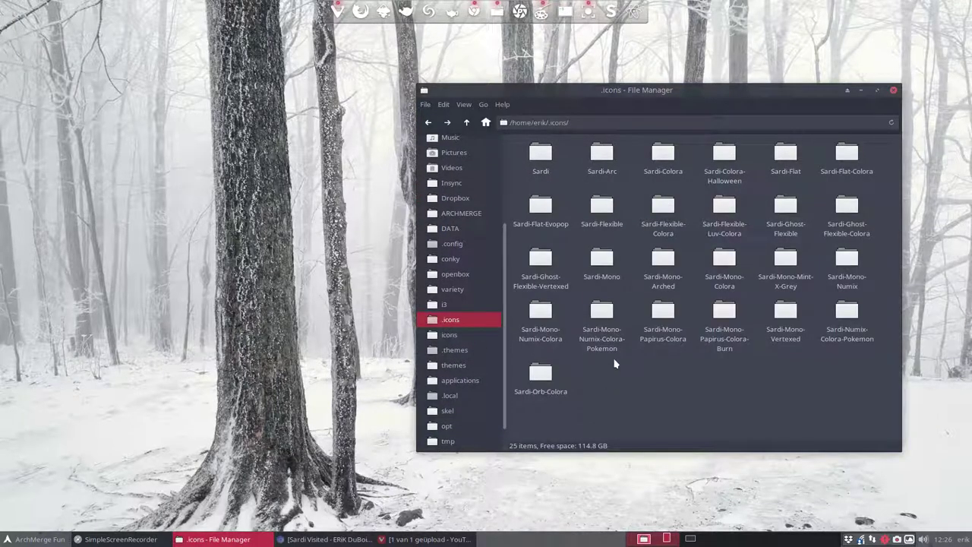
click(783, 213)
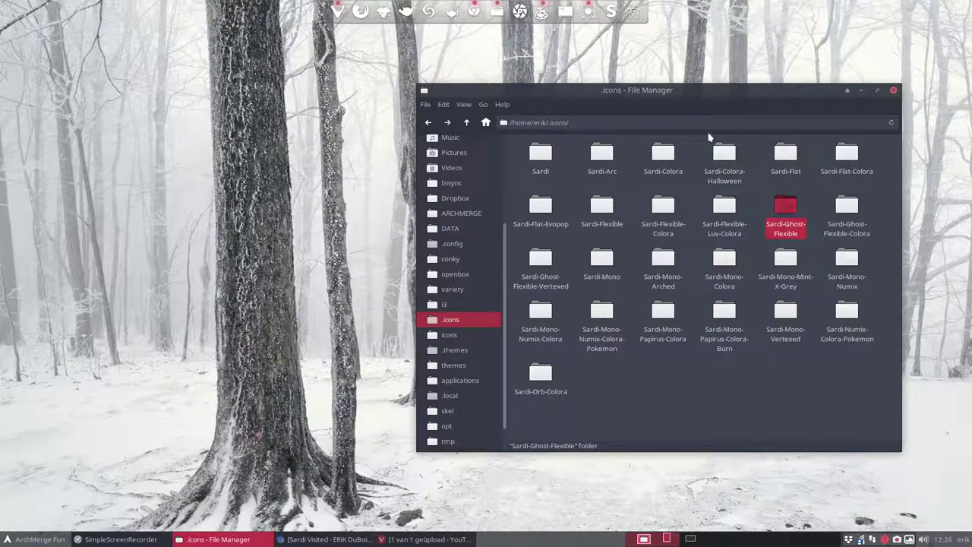
drag(680, 102, 473, 107)
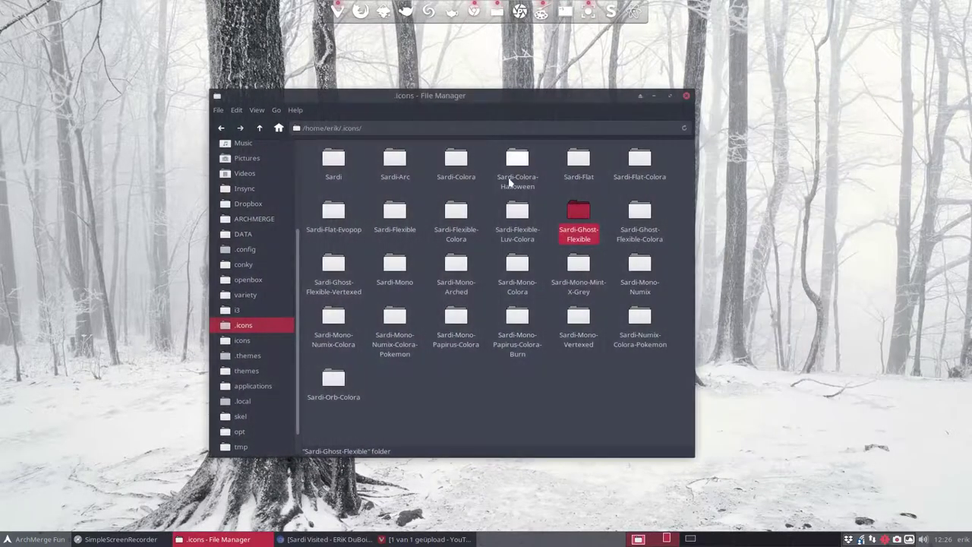
click(562, 389)
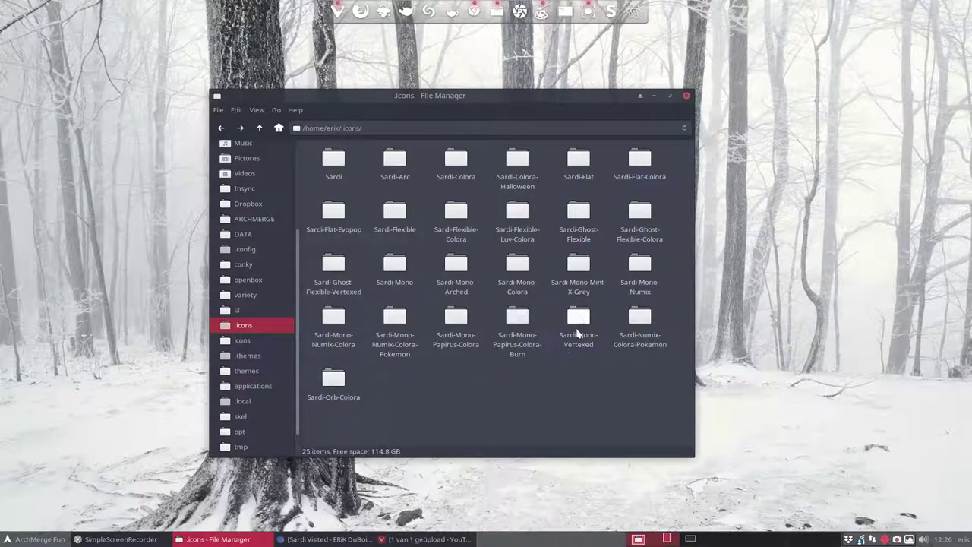
drag(466, 106, 658, 98)
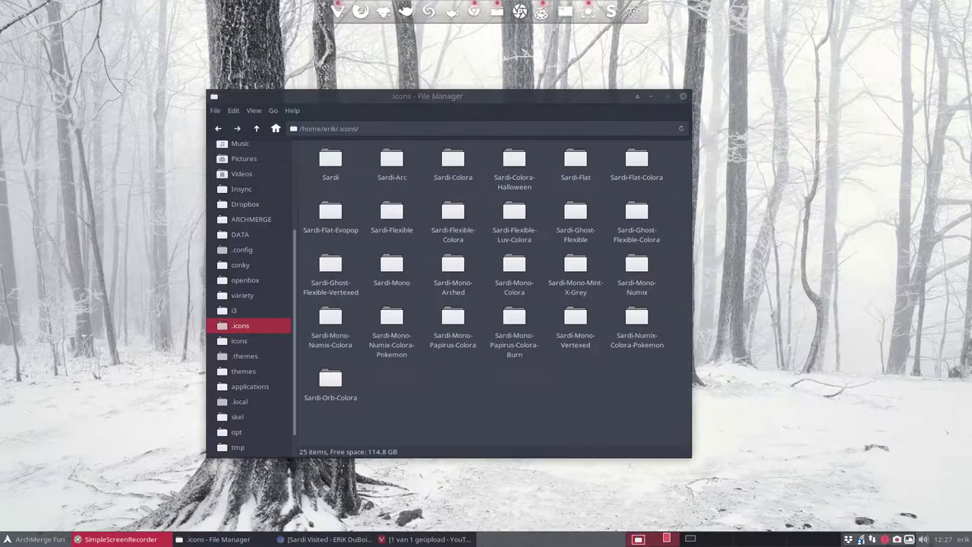
click(423, 396)
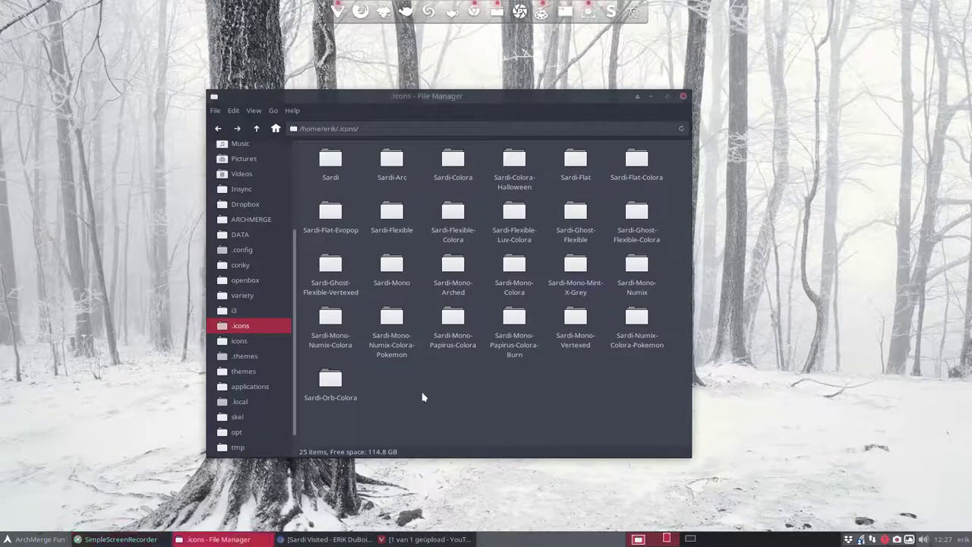
- Switch to the web browser, open the website's Sardi Modularity category and look through the articles on creating icon themes
click(311, 544)
mouse_move(363, 86)
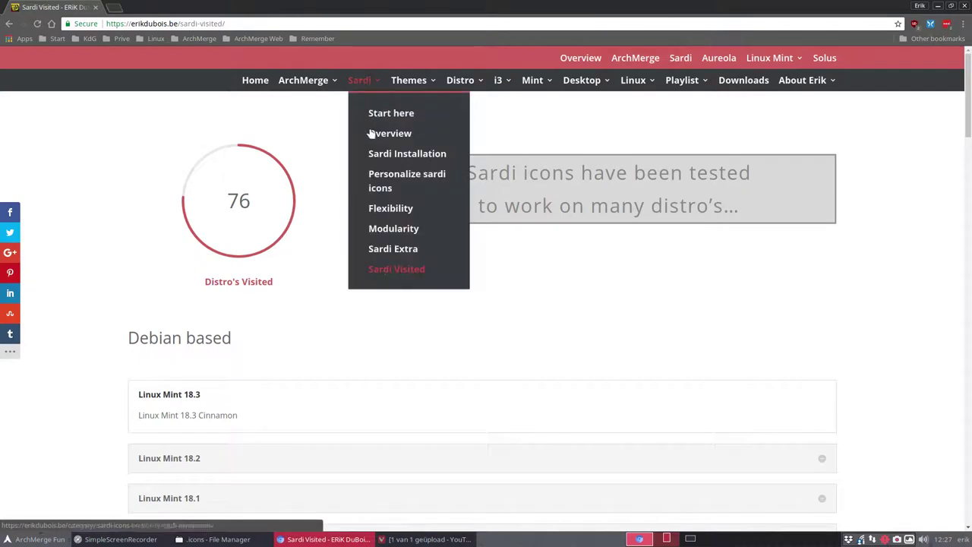
click(407, 232)
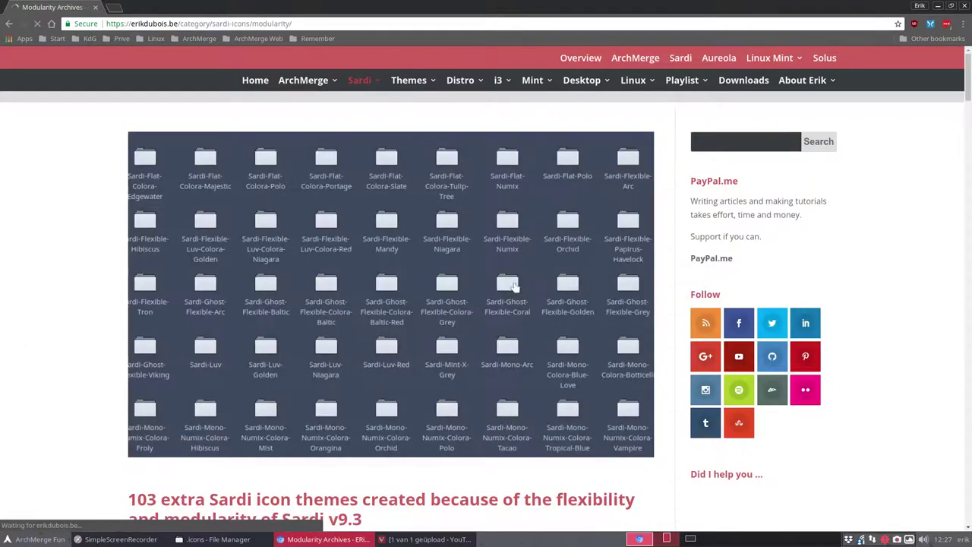
scroll(156, 347, down, 5)
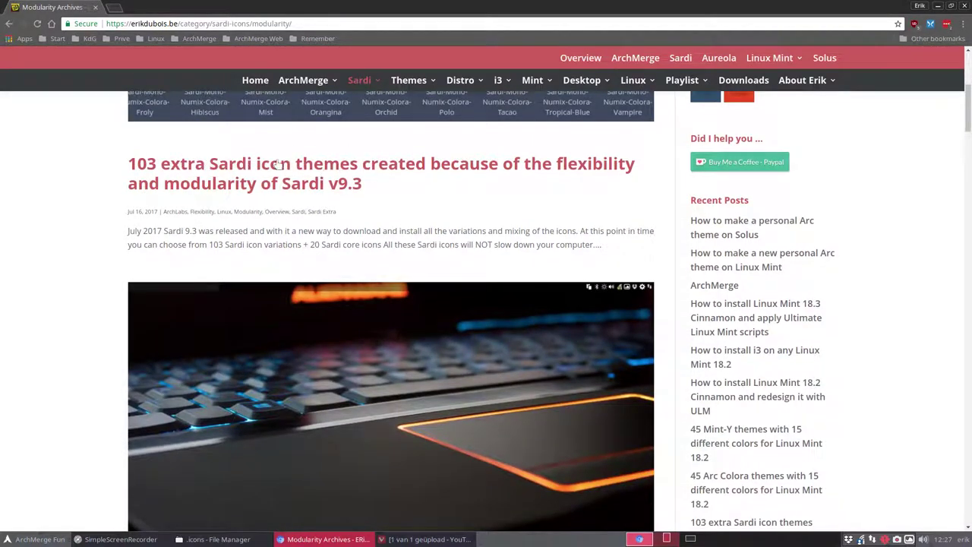
scroll(41, 304, down, 10)
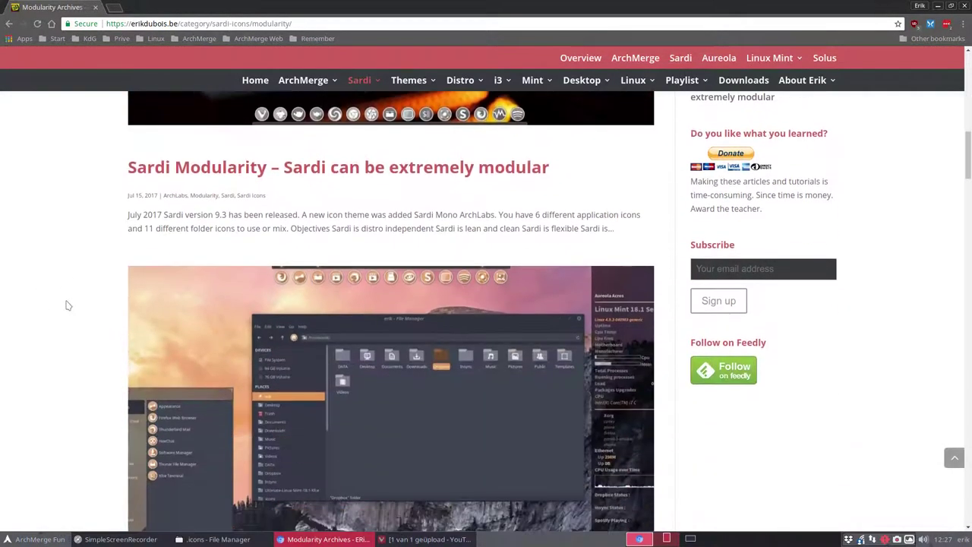
scroll(67, 306, down, 10)
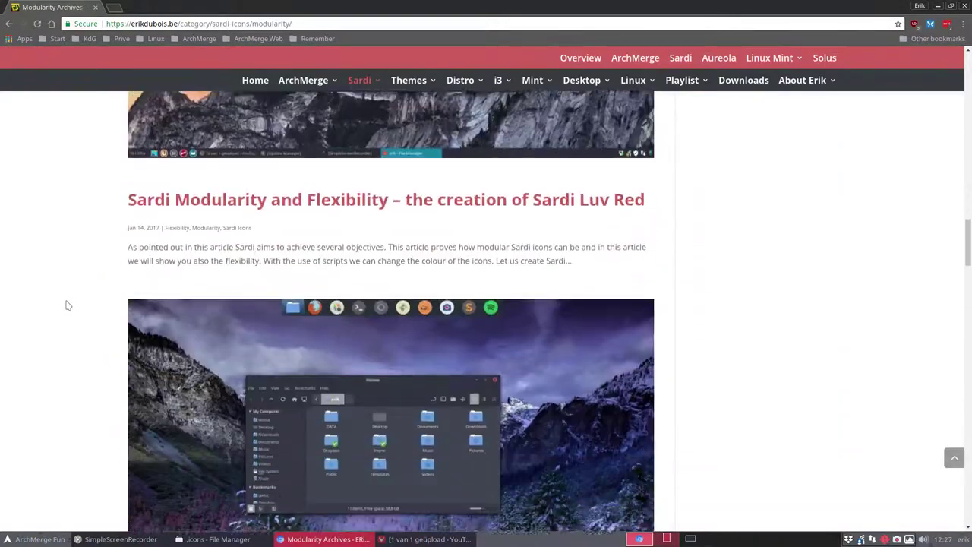
scroll(67, 306, down, 8)
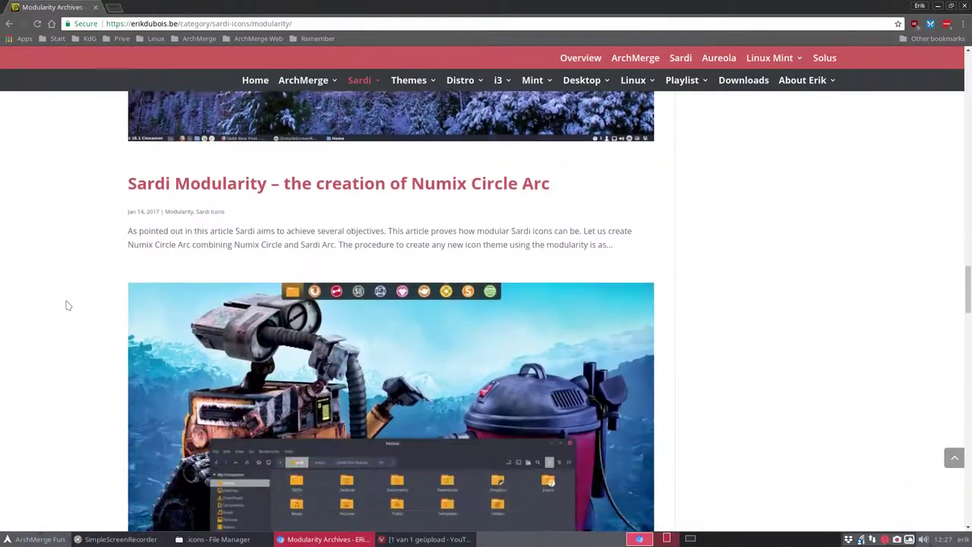
scroll(67, 305, down, 9)
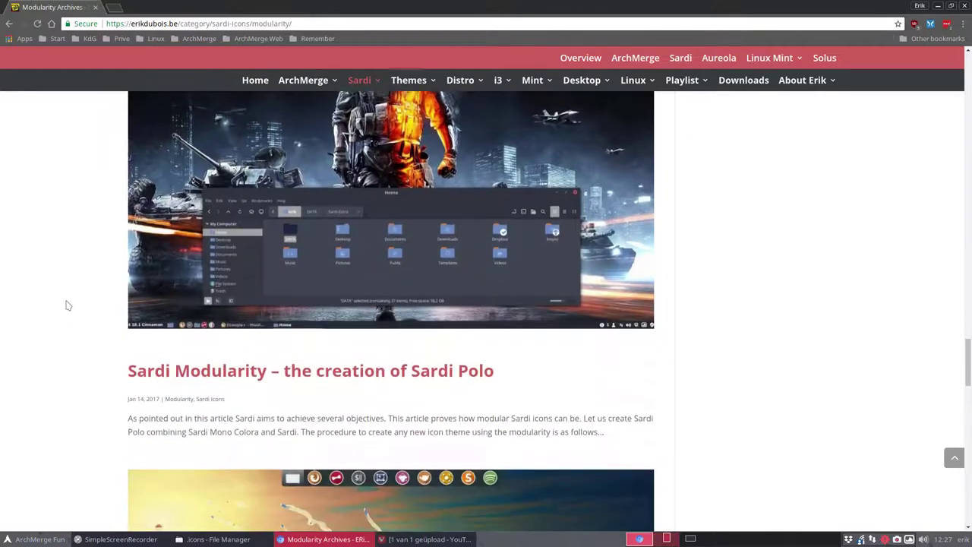
scroll(67, 305, down, 13)
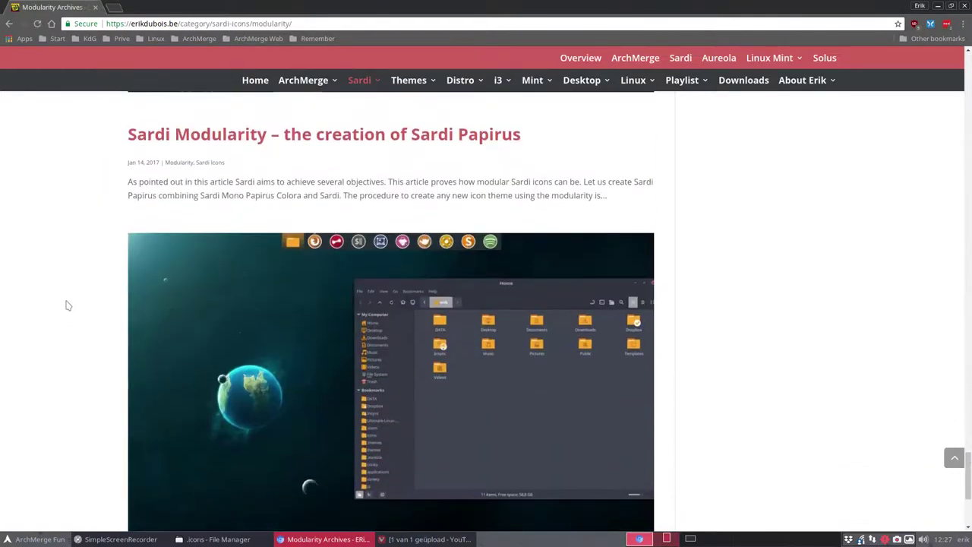
scroll(67, 306, down, 2)
scroll(65, 303, up, 3)
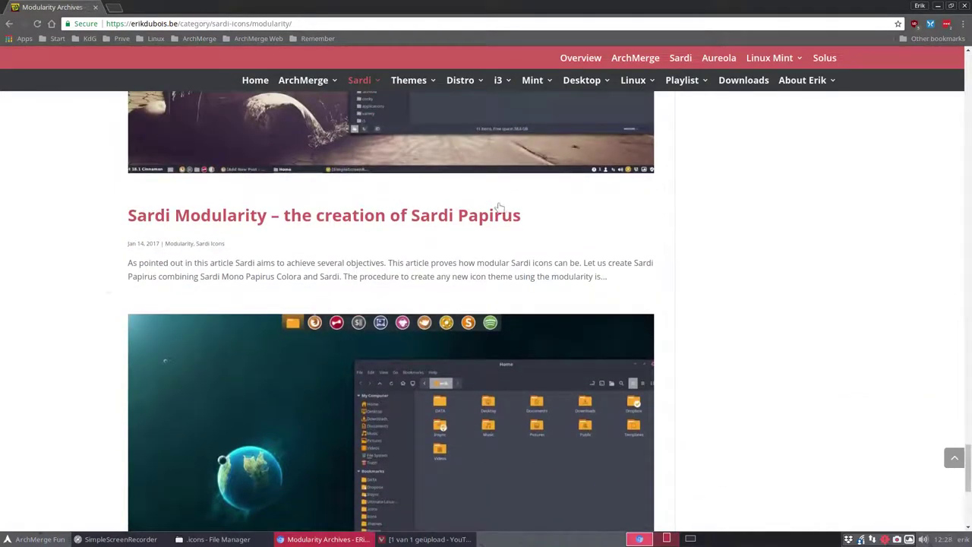
scroll(115, 286, down, 3)
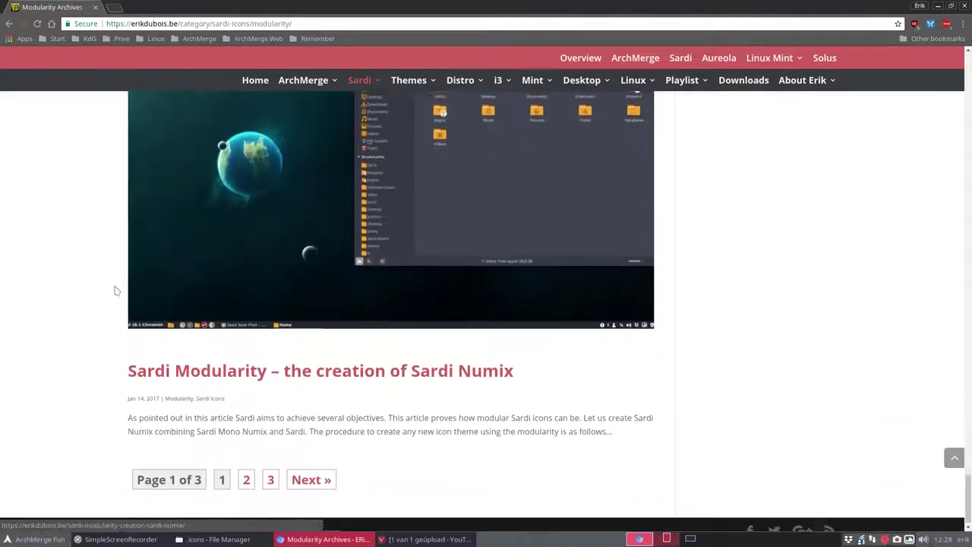
- Minimize the browser, open the system folder /usr/share/icons in the file manager and look through the installed icon themes
click(937, 7)
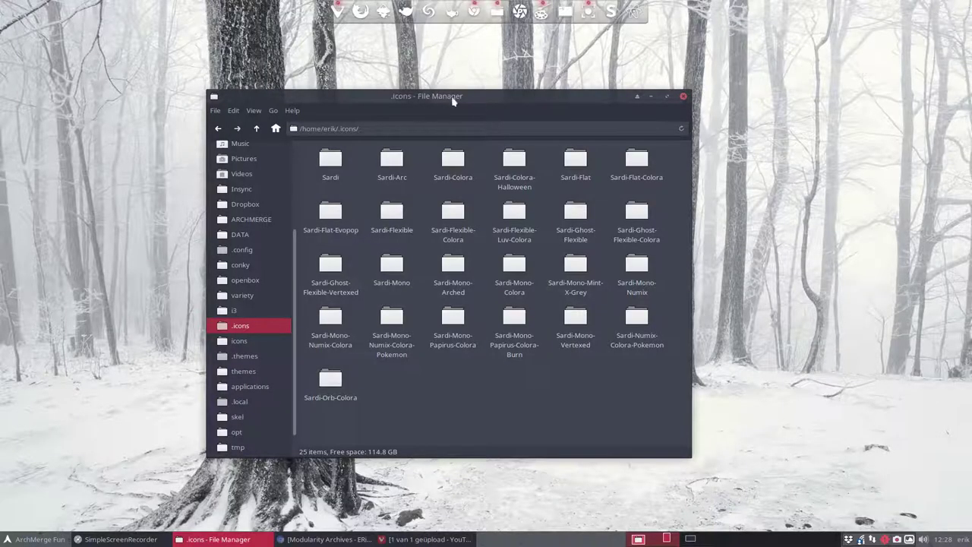
drag(454, 99, 428, 94)
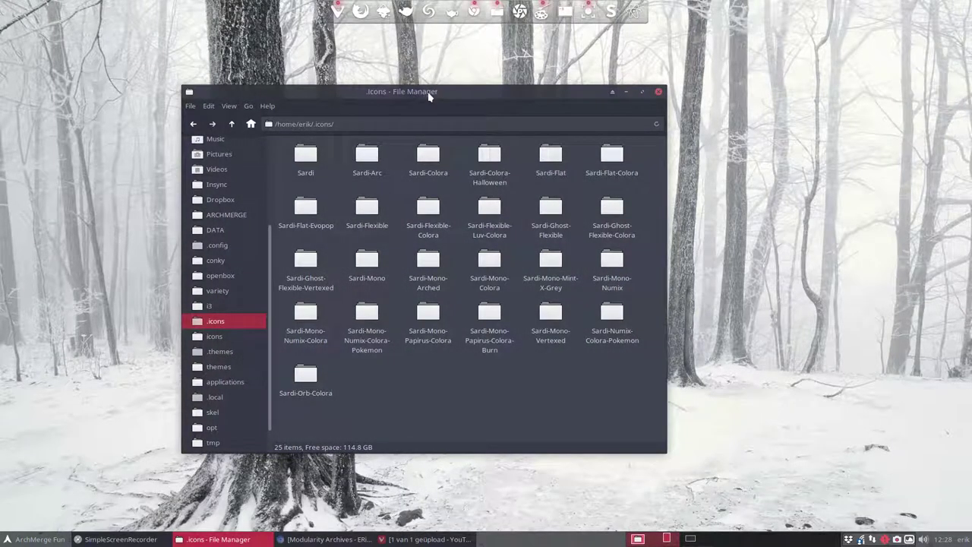
click(233, 338)
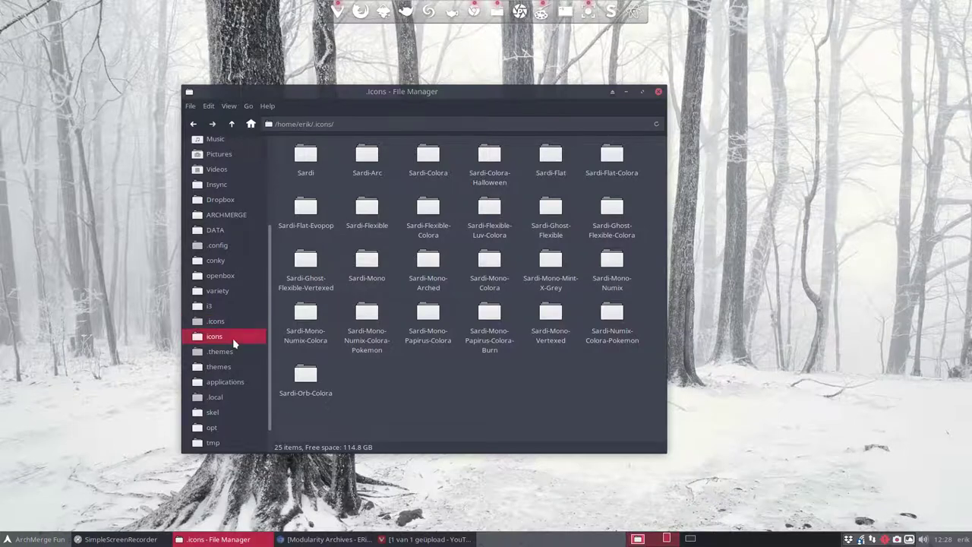
scroll(396, 317, down, 5)
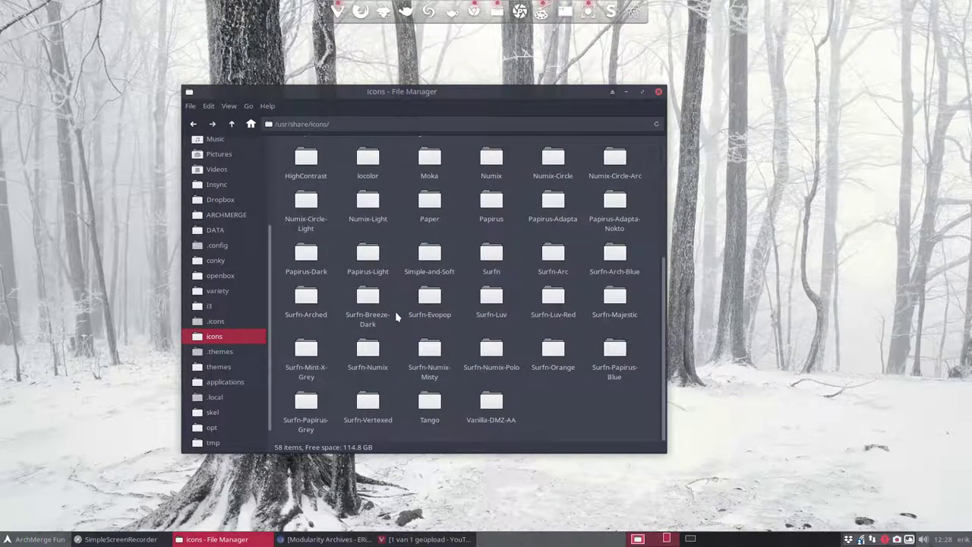
- Open the 48x48/apps folder of the Papirus icon theme and look through its application icons
click(430, 201)
click(493, 202)
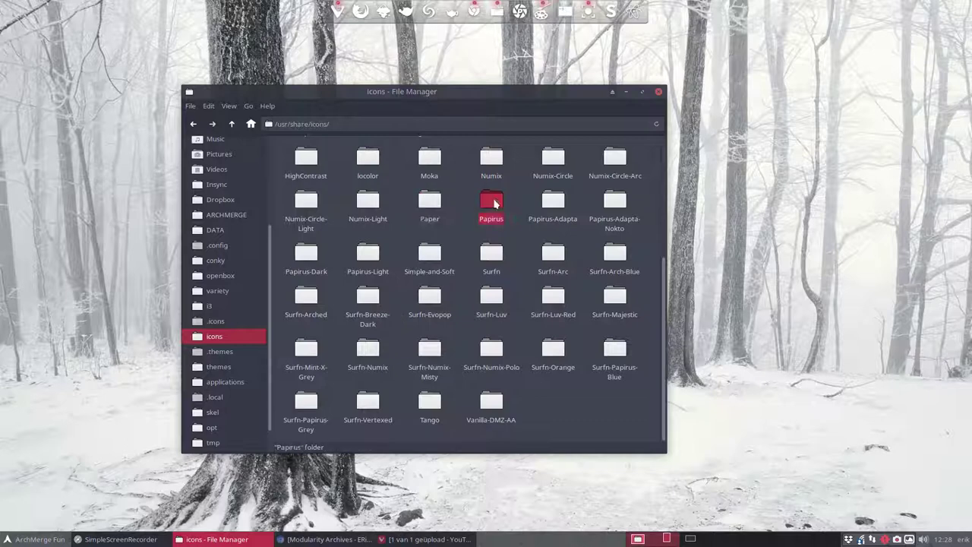
click(319, 254)
double_click(494, 203)
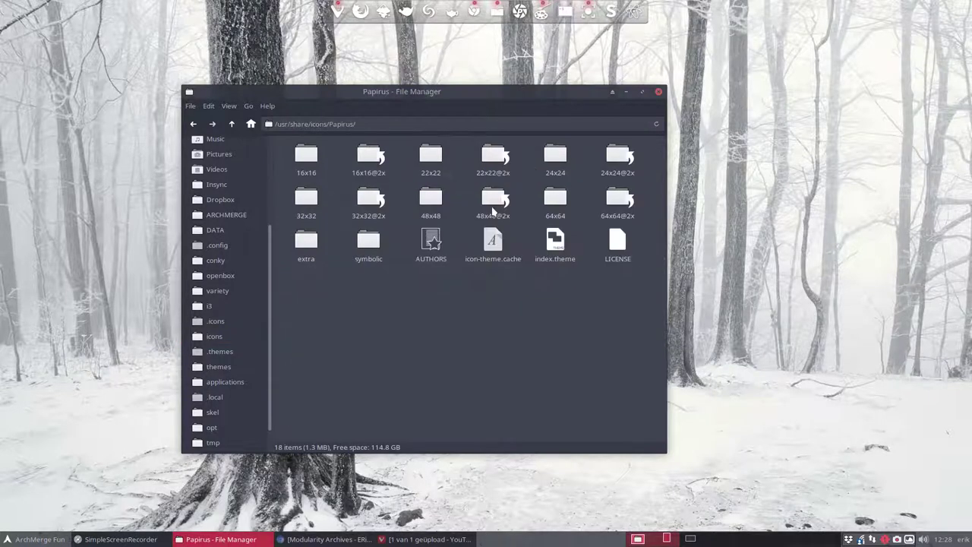
double_click(430, 200)
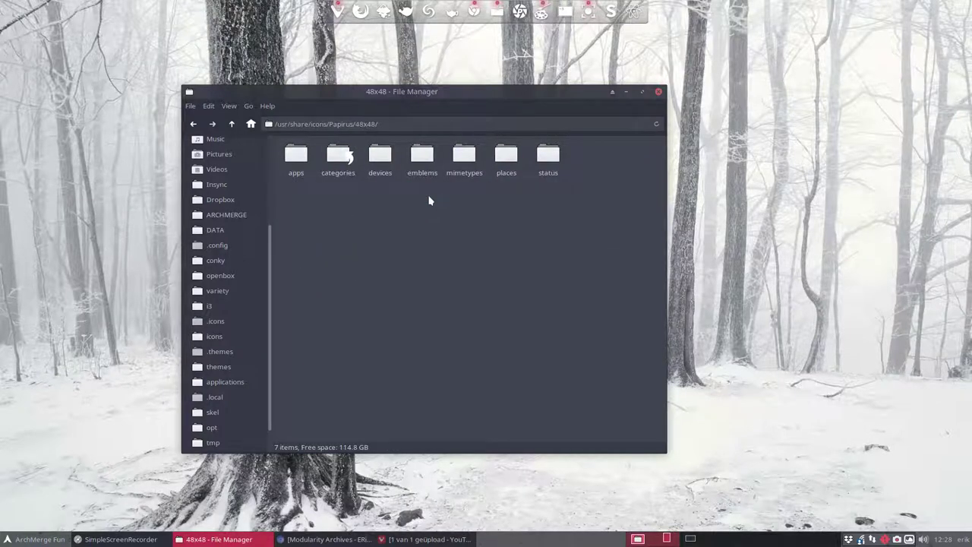
double_click(296, 158)
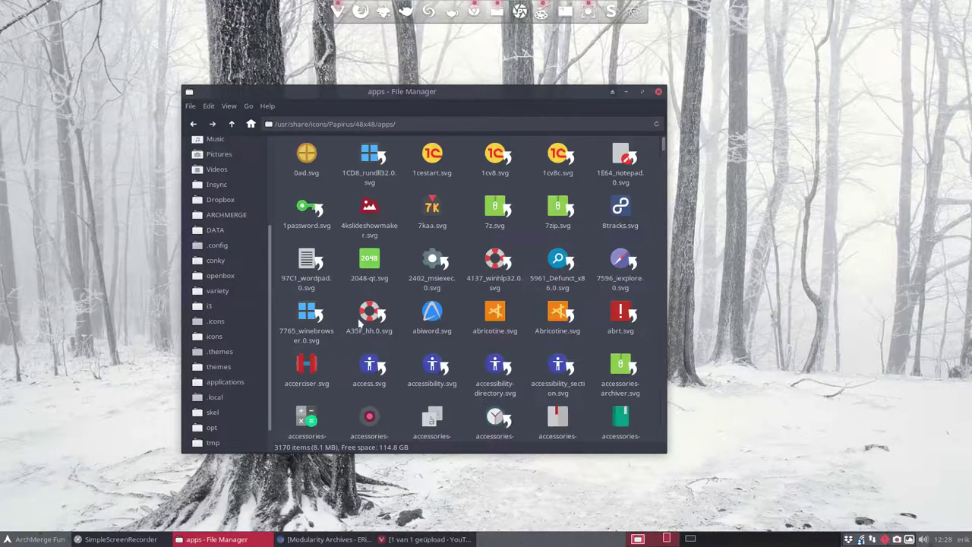
scroll(362, 322, down, 10)
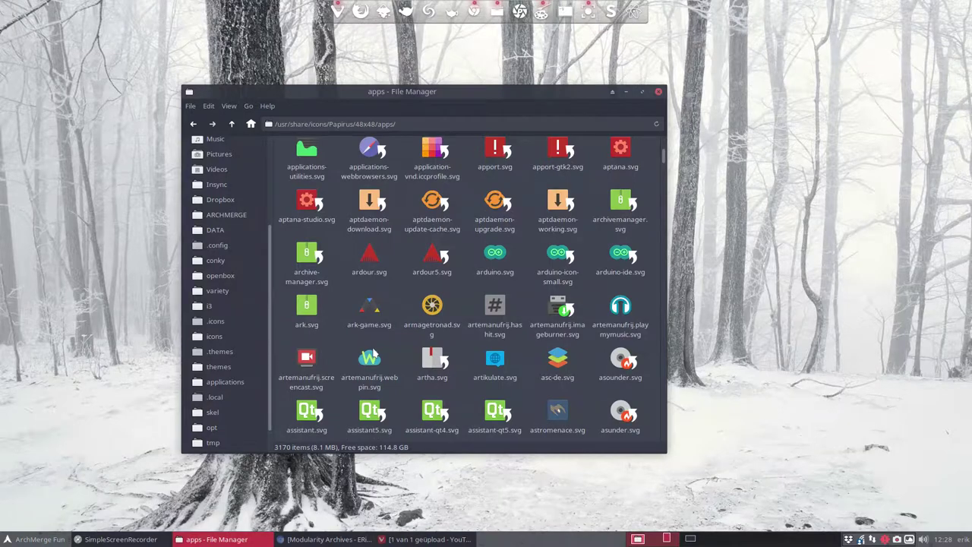
scroll(371, 348, up, 10)
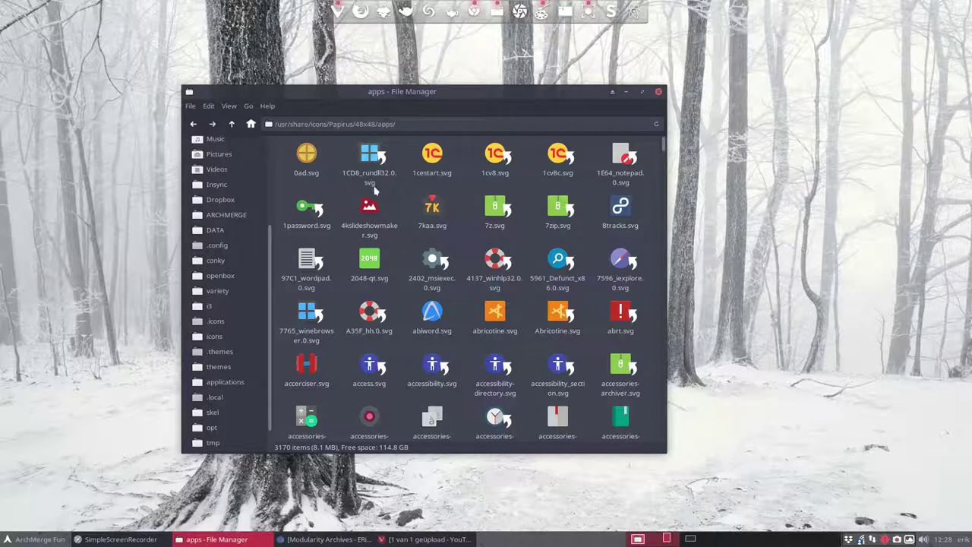
- Go back up to /usr/share/icons and open the HALO icon theme folder
click(232, 125)
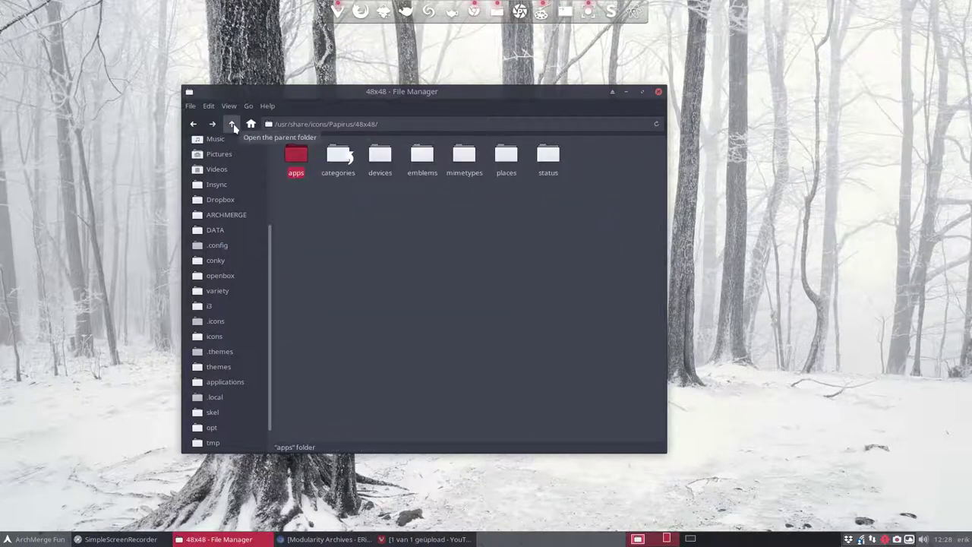
click(232, 124)
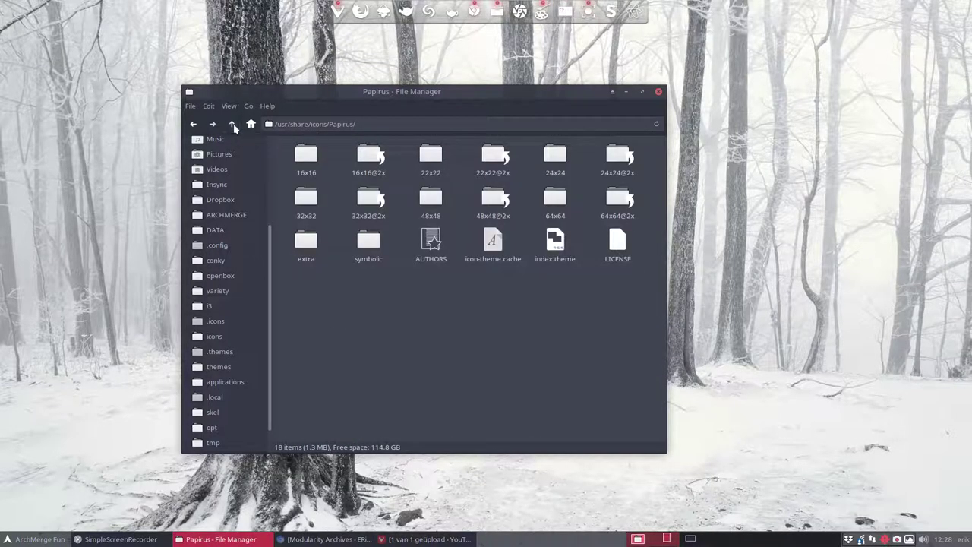
click(233, 125)
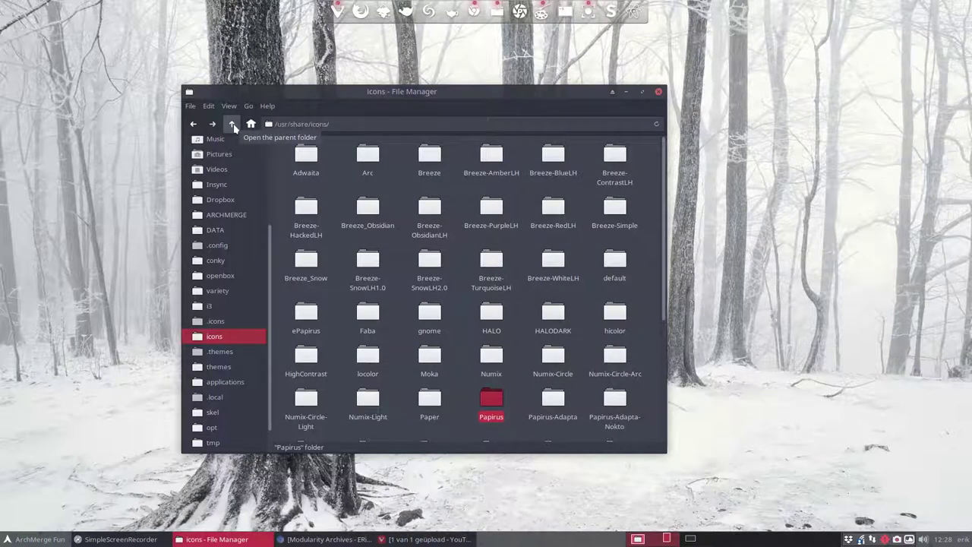
scroll(474, 211, down, 1)
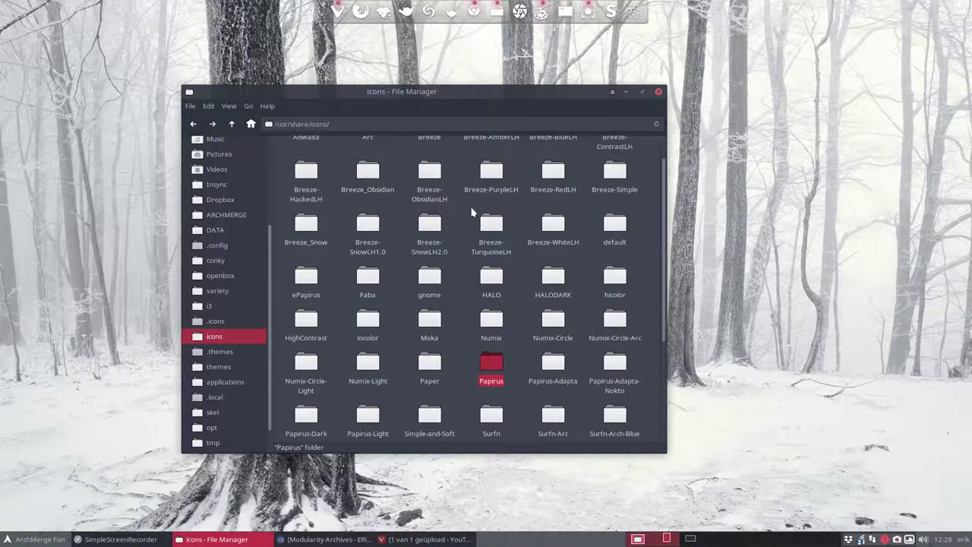
click(493, 278)
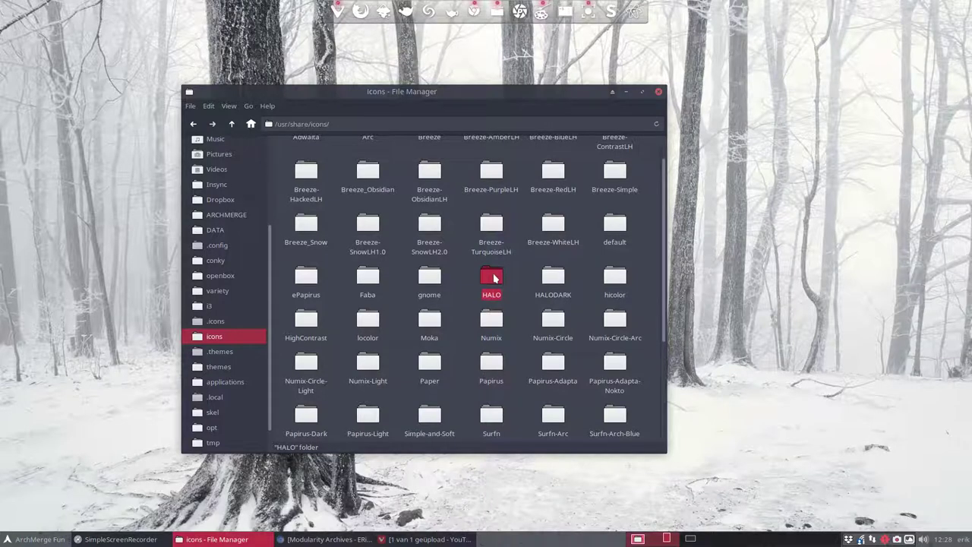
double_click(493, 278)
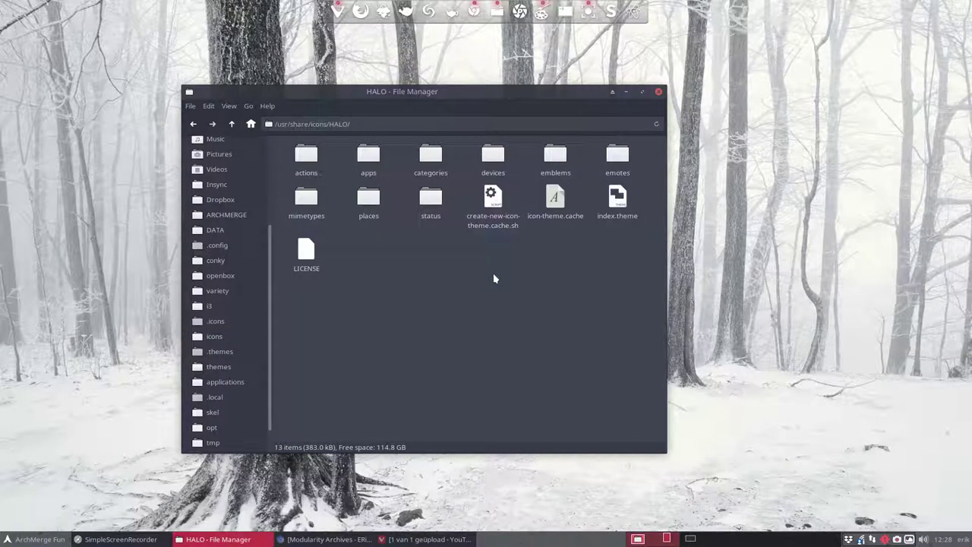
- Open HALO's apps/scalable folder, look through its application icons, and close the file manager
click(370, 159)
double_click(370, 159)
double_click(359, 154)
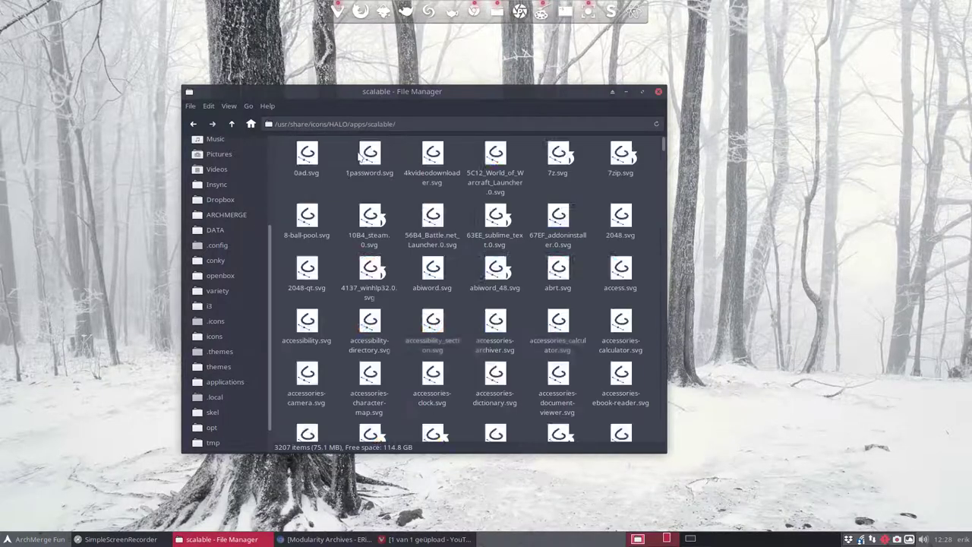
scroll(385, 281, down, 5)
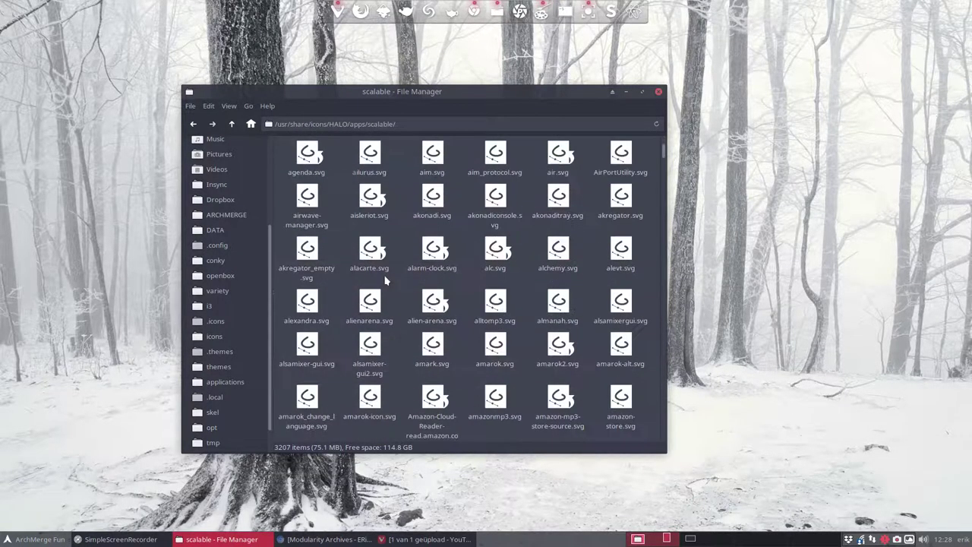
scroll(385, 281, down, 5)
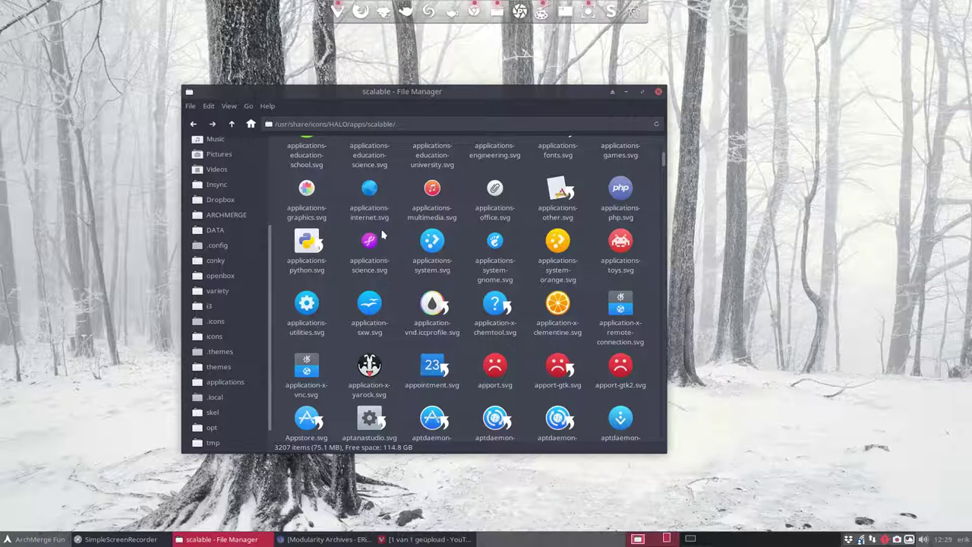
click(659, 93)
- Apply the Halo icon theme in the desktop's Appearance settings and close the settings window
click(34, 539)
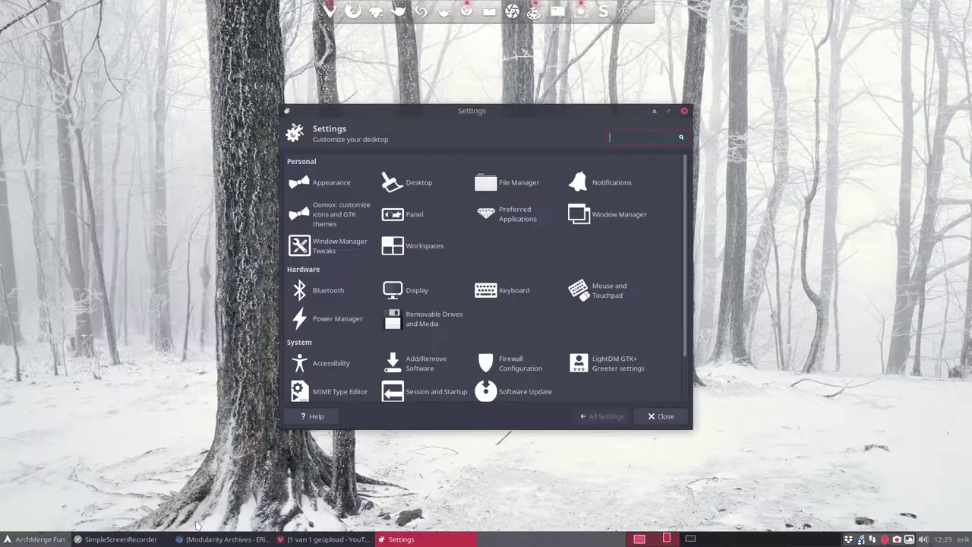
click(192, 520)
click(331, 181)
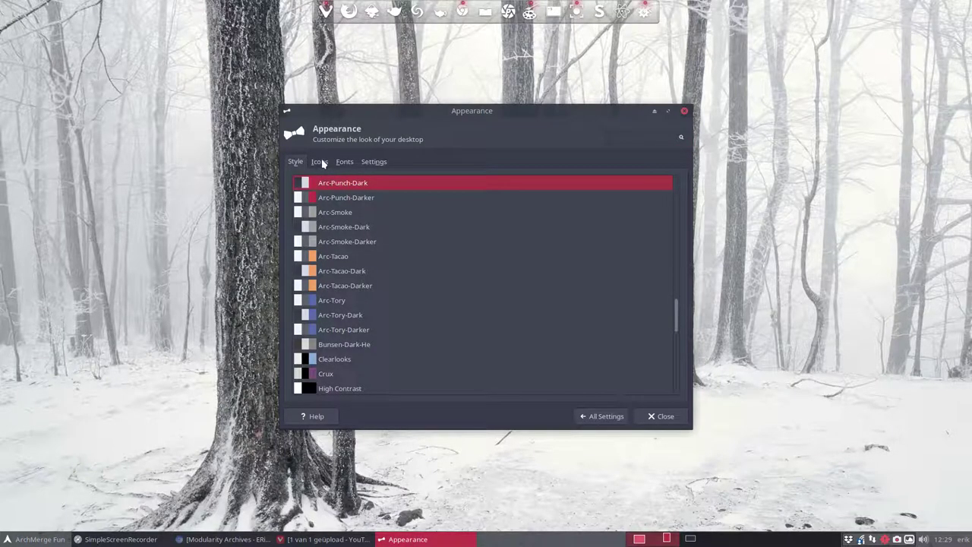
click(323, 163)
scroll(372, 243, up, 10)
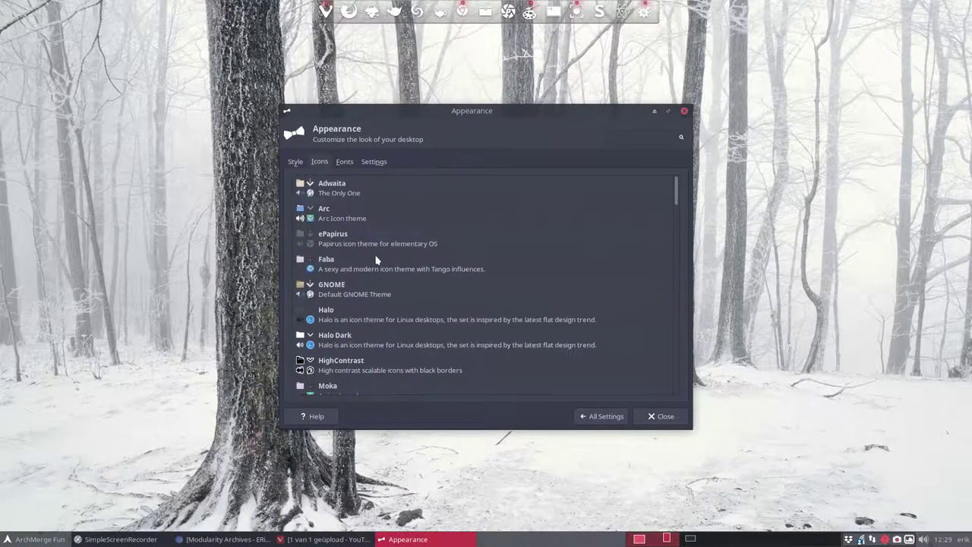
click(357, 321)
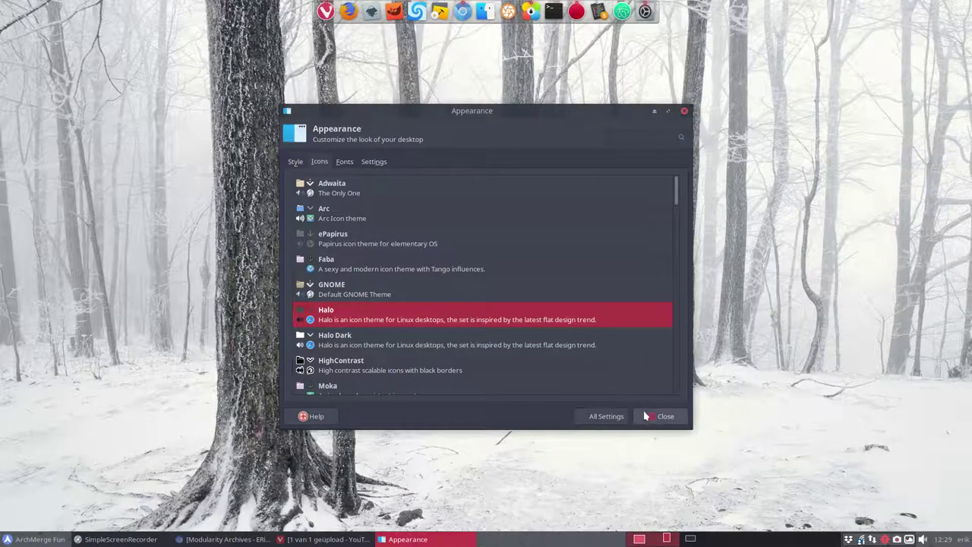
click(645, 417)
- Examine the Halo icons across the application menu categories, such as Favorites, Internet and Accessories, and close the menu
click(6, 535)
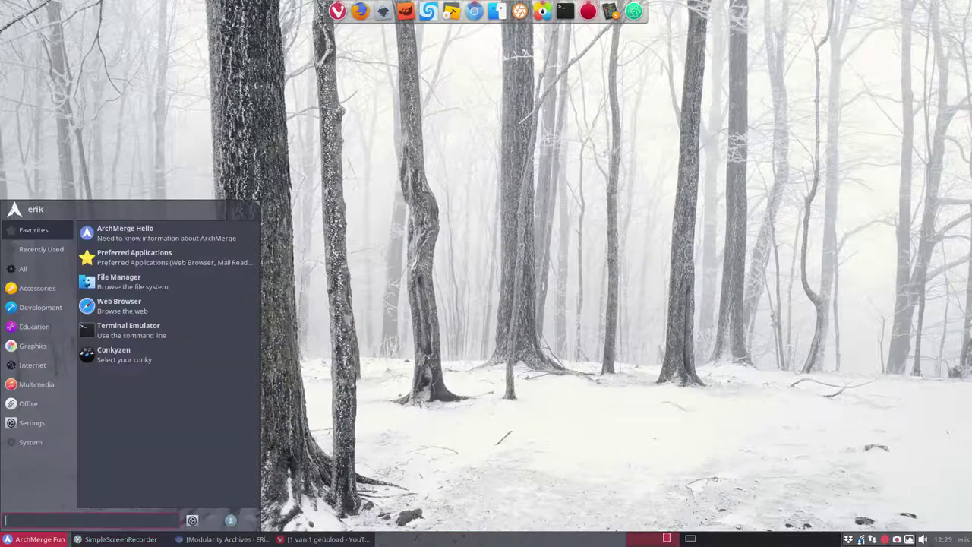
click(32, 422)
click(33, 230)
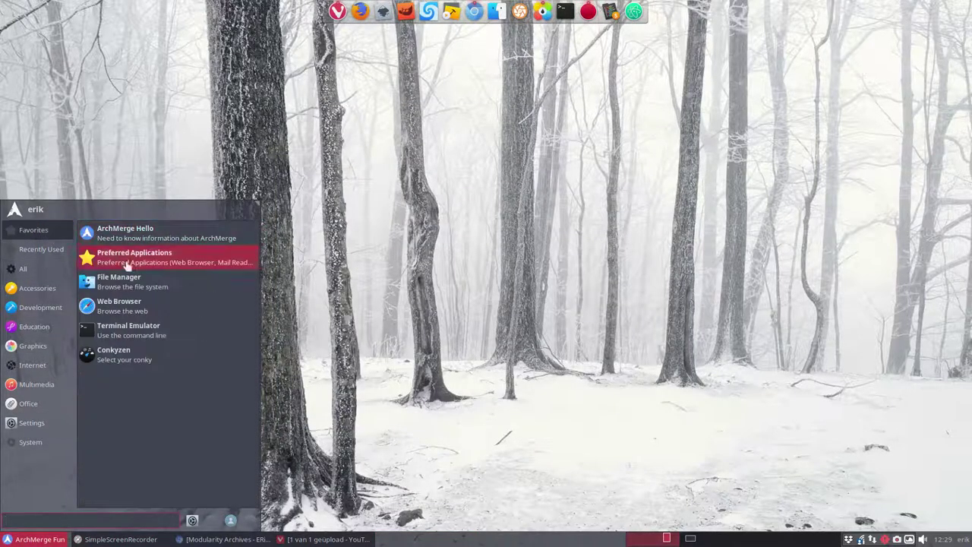
click(37, 384)
click(33, 365)
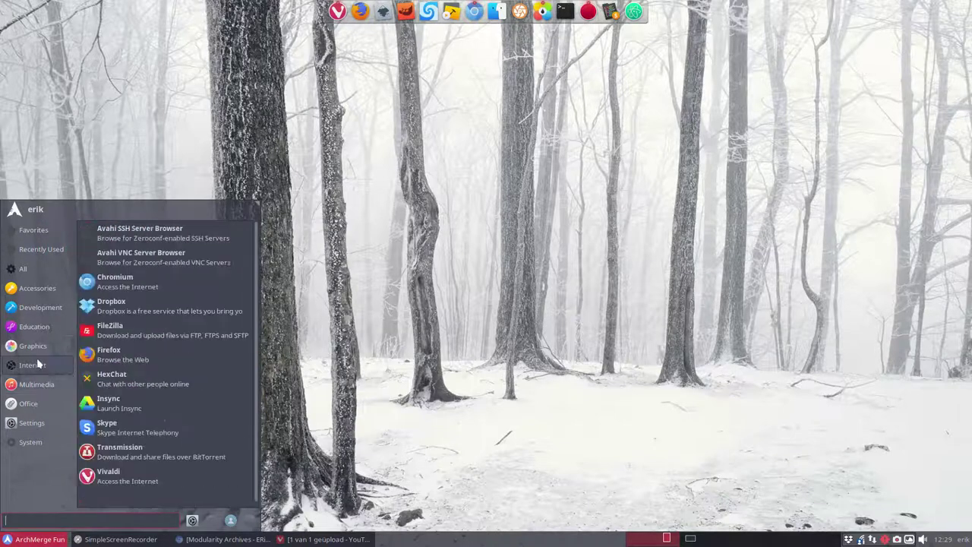
mouse_move(37, 292)
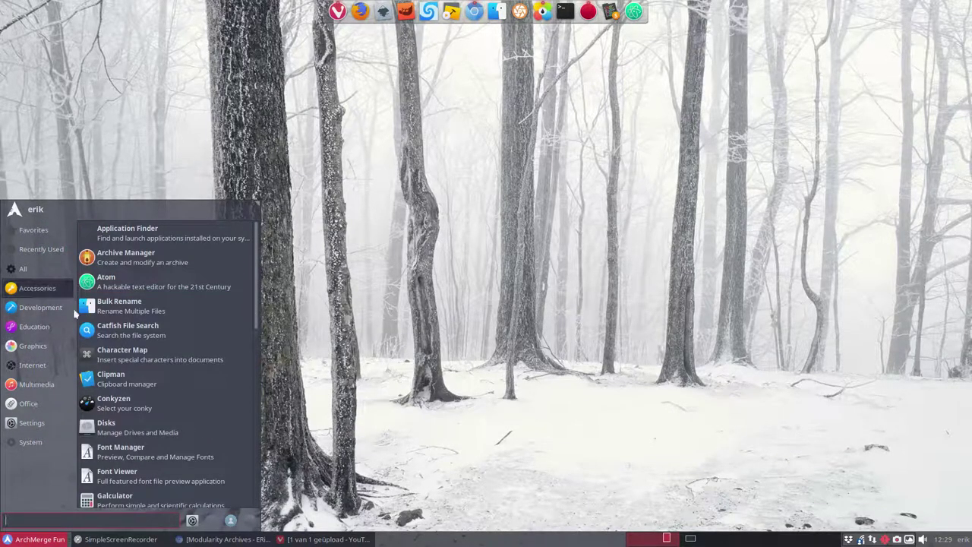
mouse_move(47, 397)
click(372, 308)
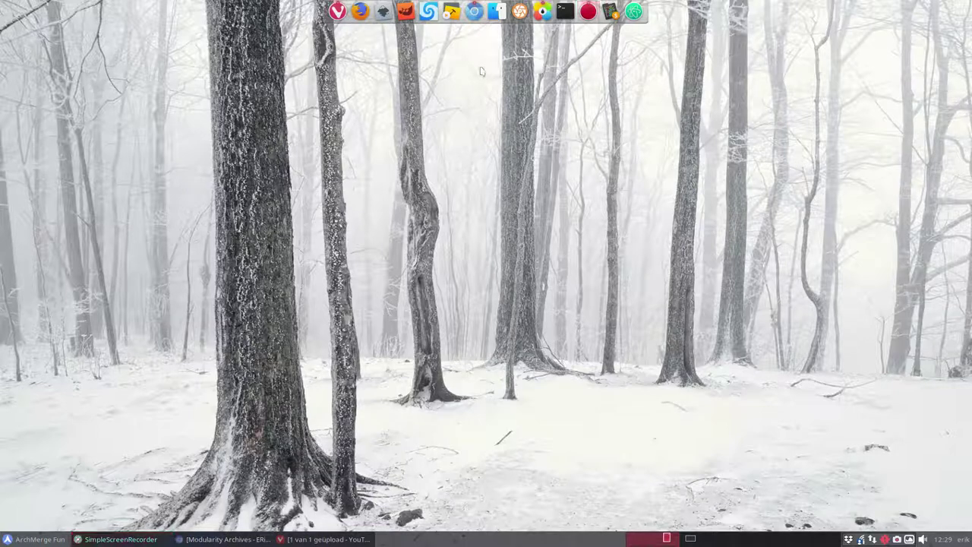
- Open the file manager, move its window towards the middle of the desktop and look over the home folder's icons
click(496, 10)
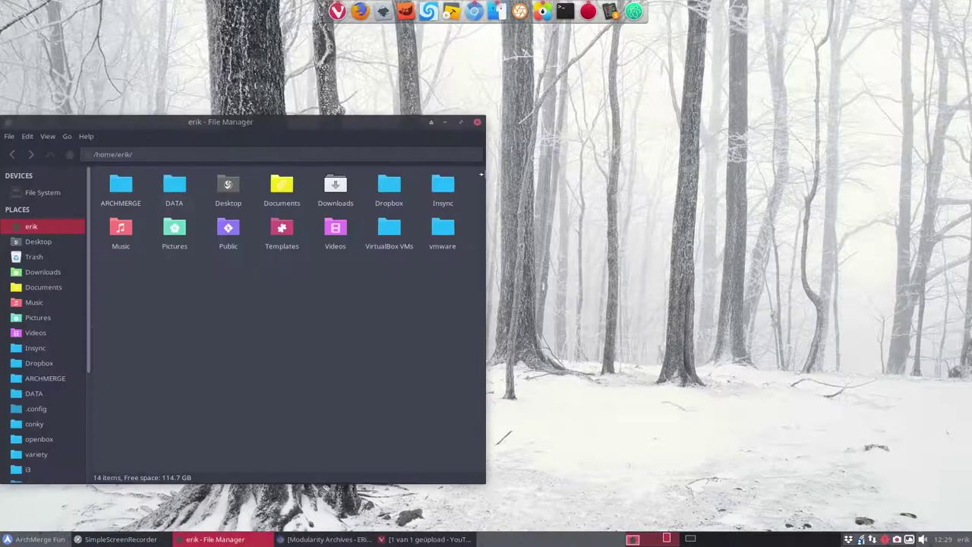
drag(222, 123, 531, 110)
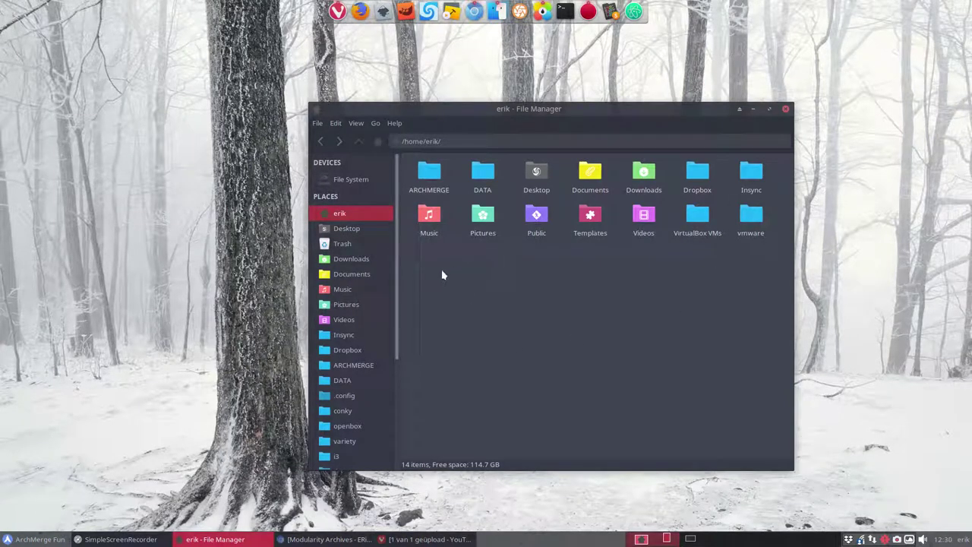
drag(426, 286, 764, 168)
click(690, 326)
- Open the system folder /usr/share/icons from the bookmarks and select the HALO theme folder
scroll(361, 319, down, 3)
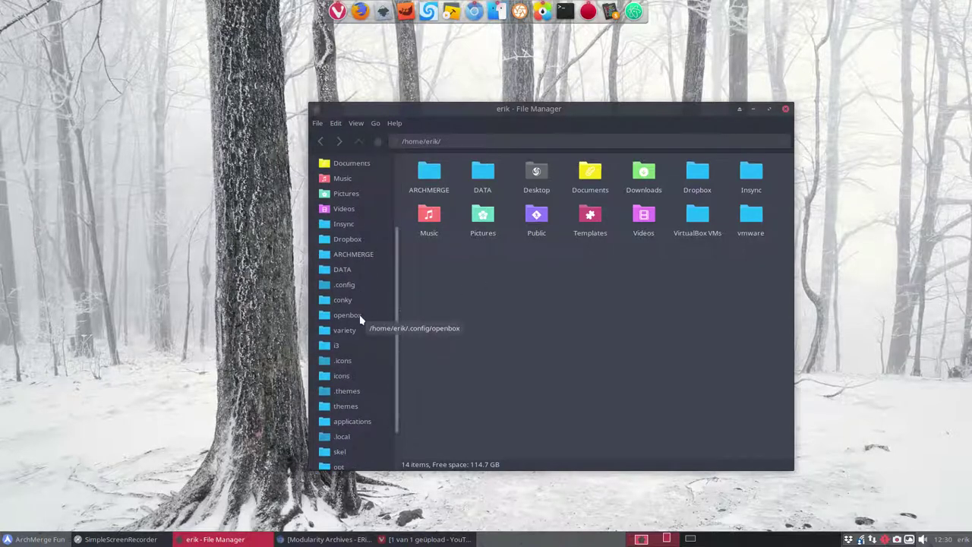
click(357, 375)
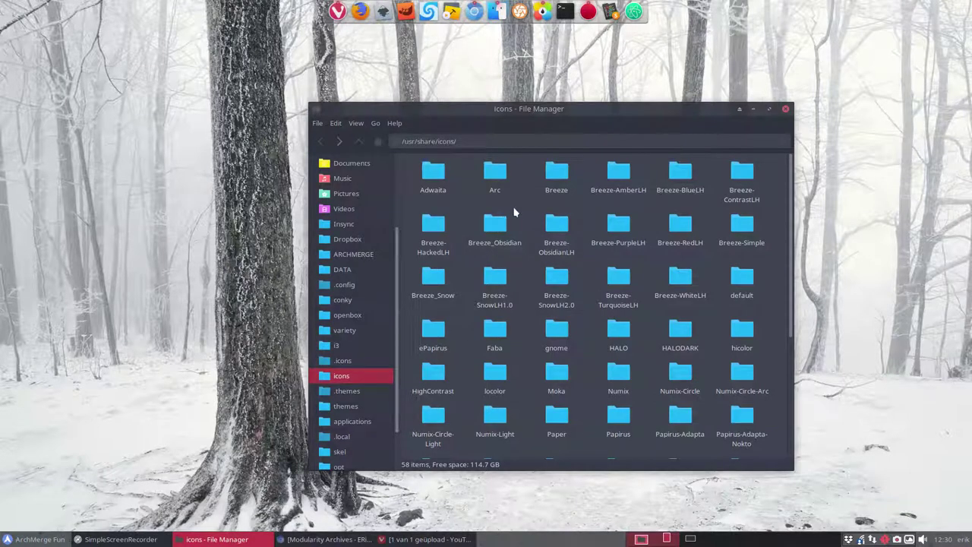
click(619, 330)
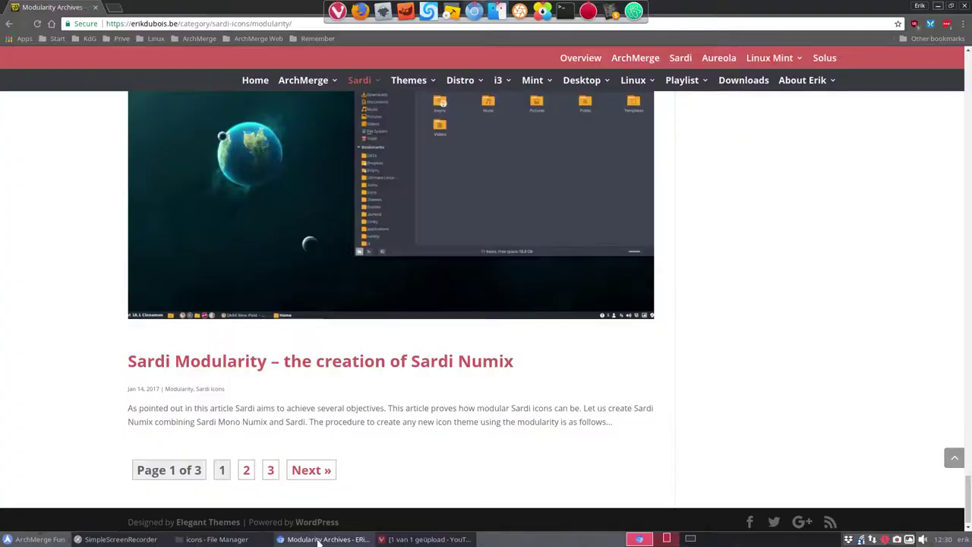
- Switch to the web browser, search for "github halo" in a new tab, check the halo GitHub result and return to the results
click(326, 539)
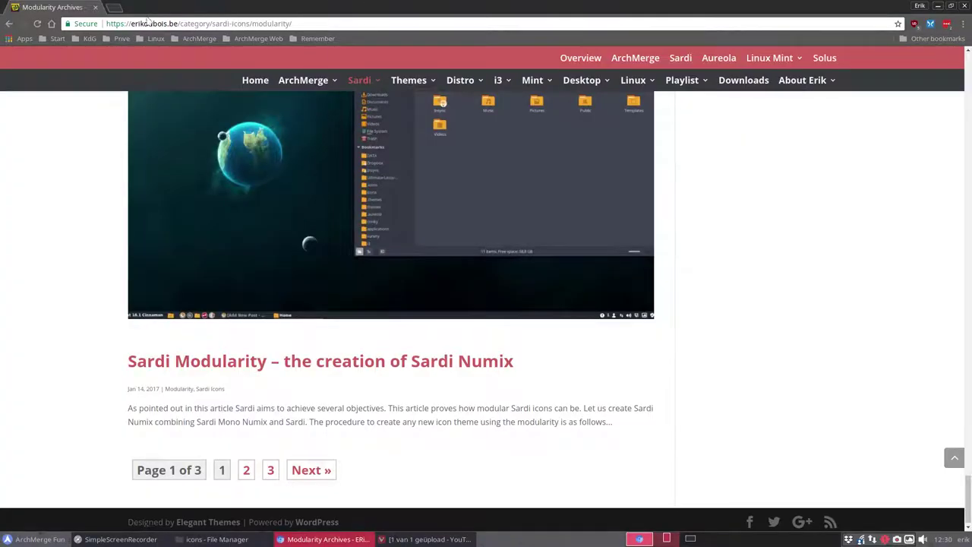
click(115, 8)
text(github ha)
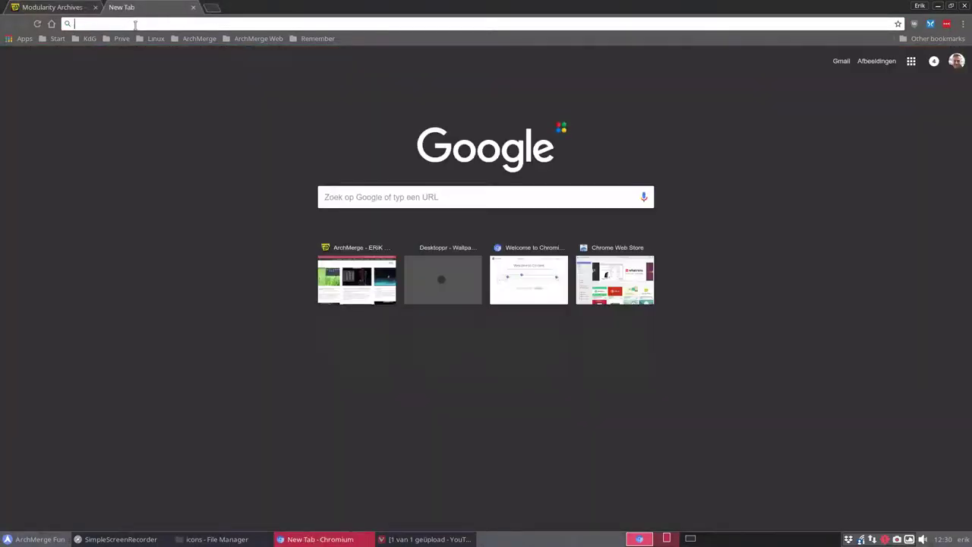
text(lo)
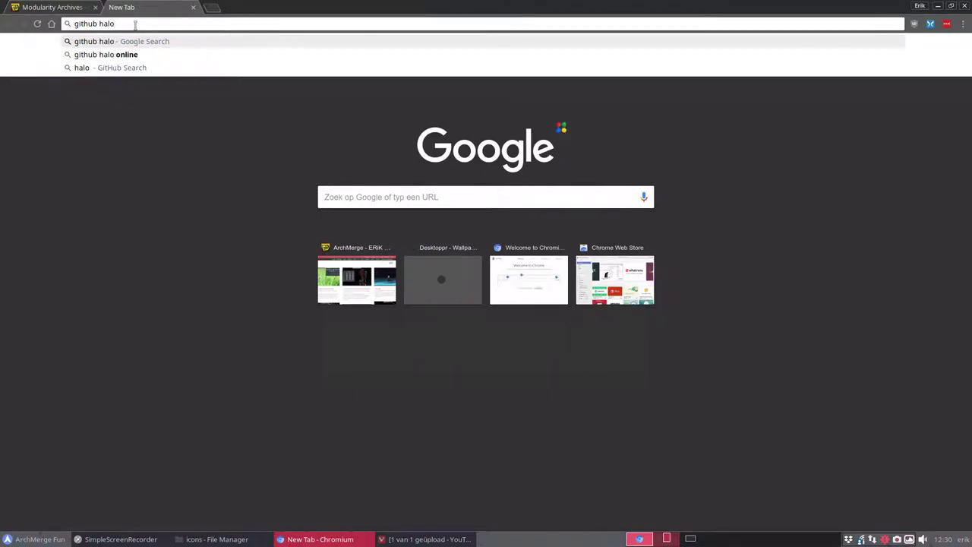
key(Return)
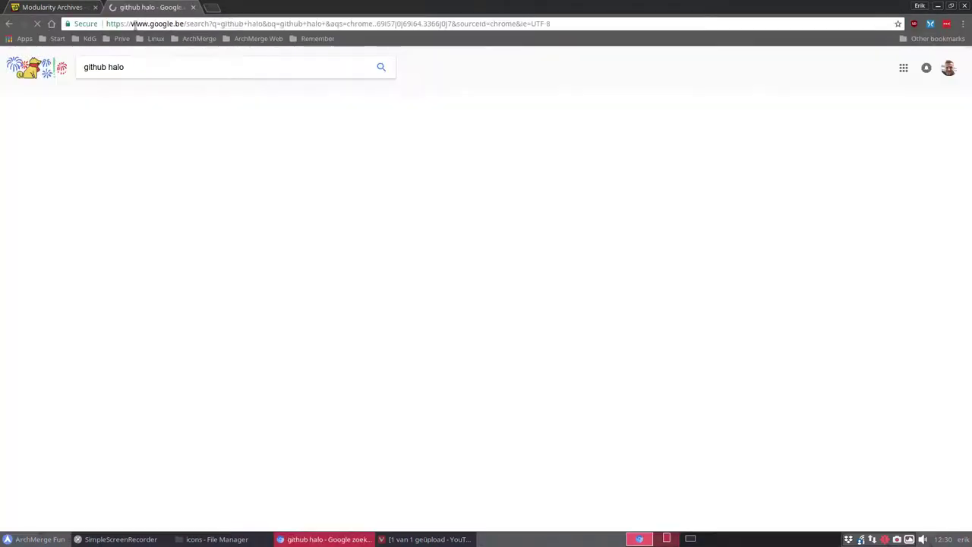
click(136, 139)
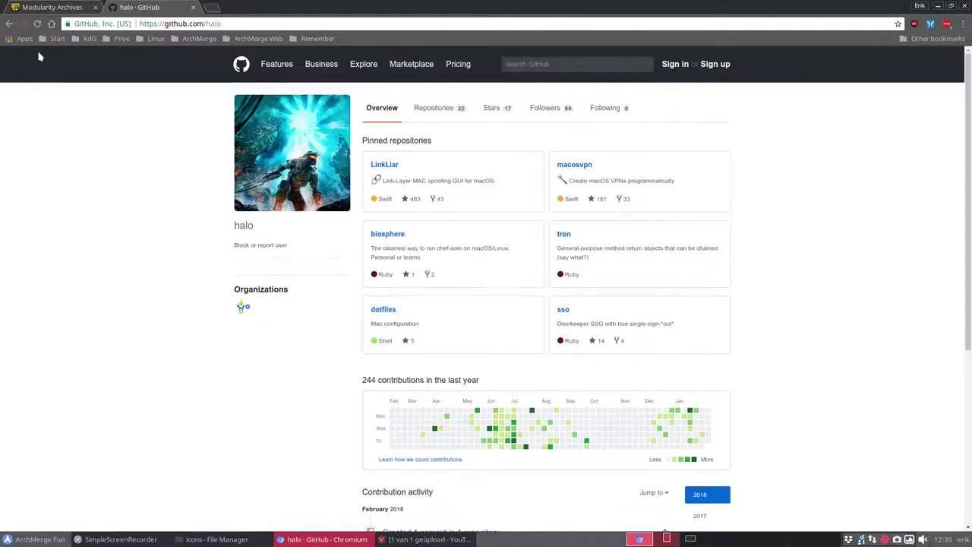
click(8, 25)
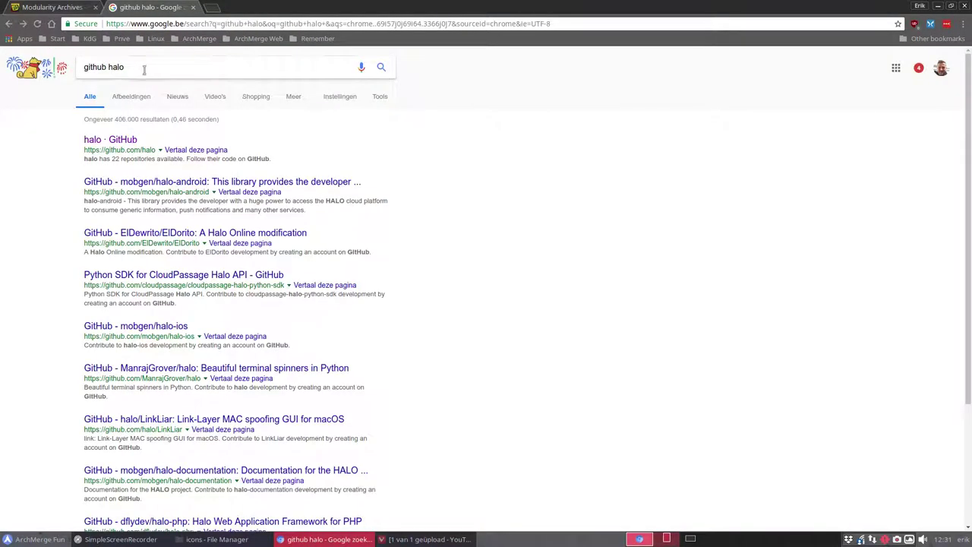
- Search for "github halo icons", examine the HALO folder in the archmerge/Halo-icons repository, and close that tab and minimize the browser
text(icons)
key(Return)
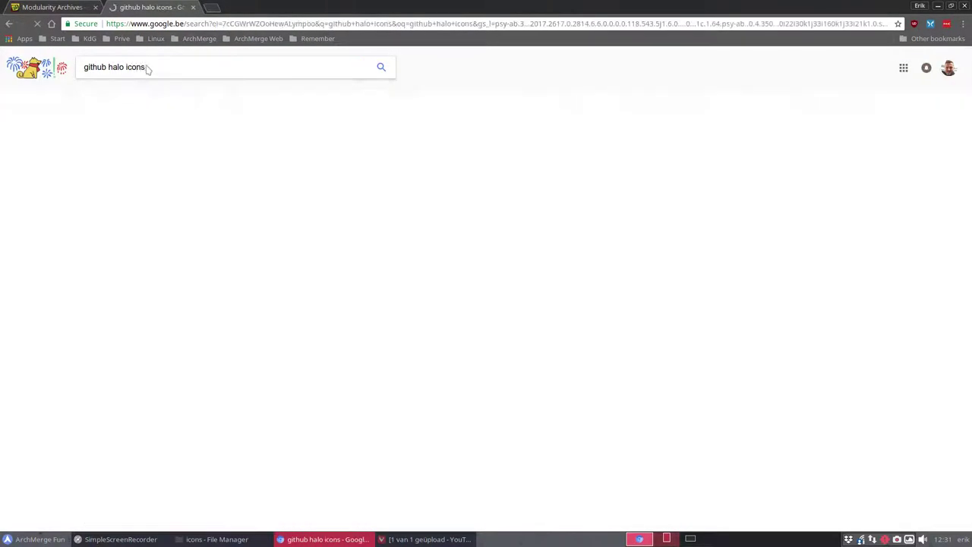
click(200, 139)
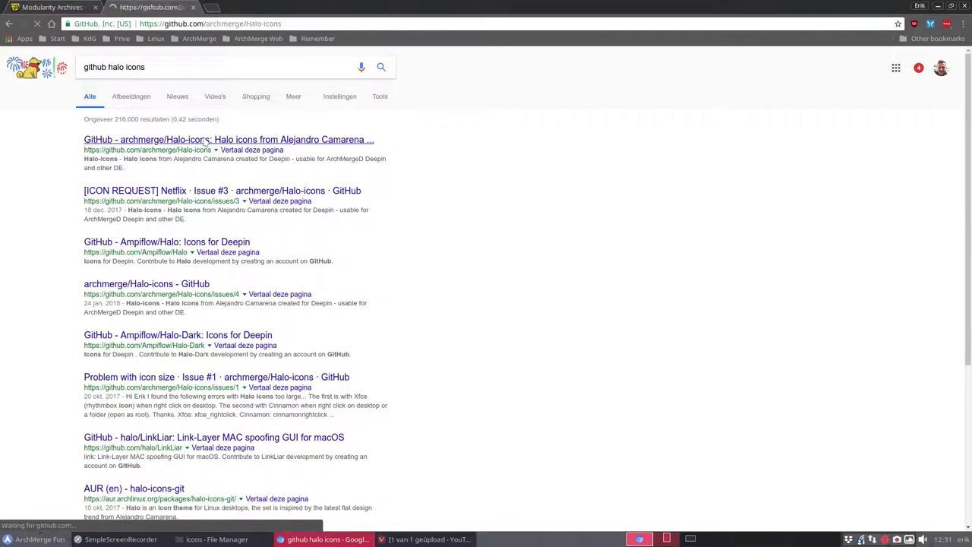
click(705, 162)
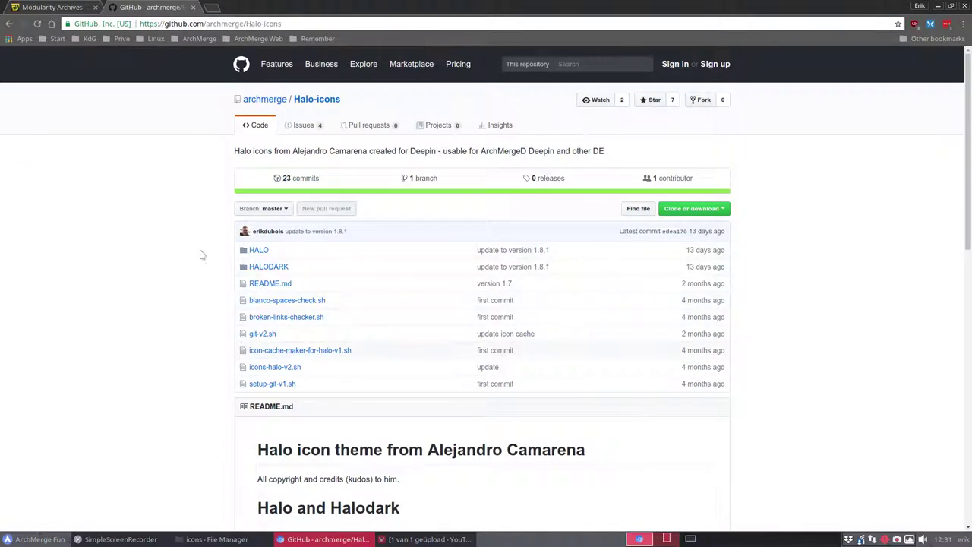
click(258, 251)
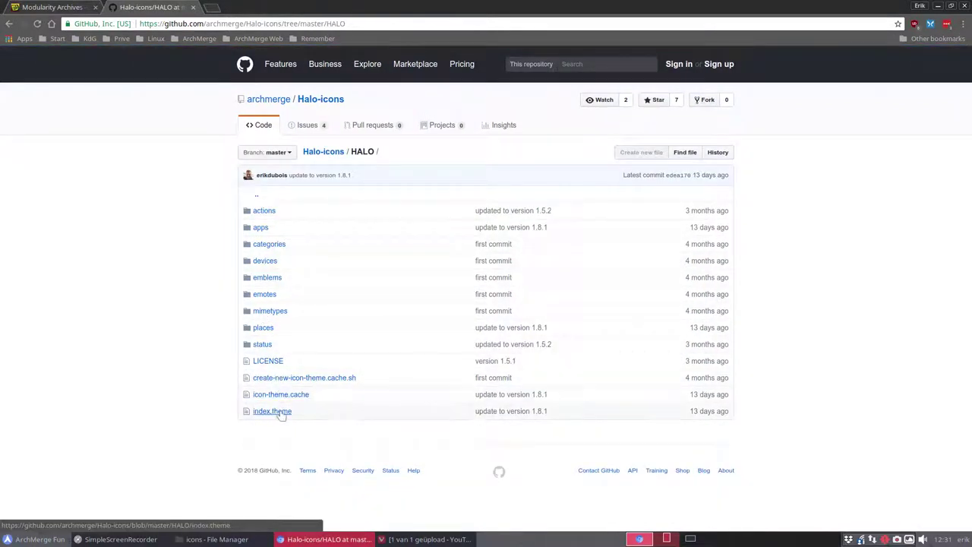
click(10, 24)
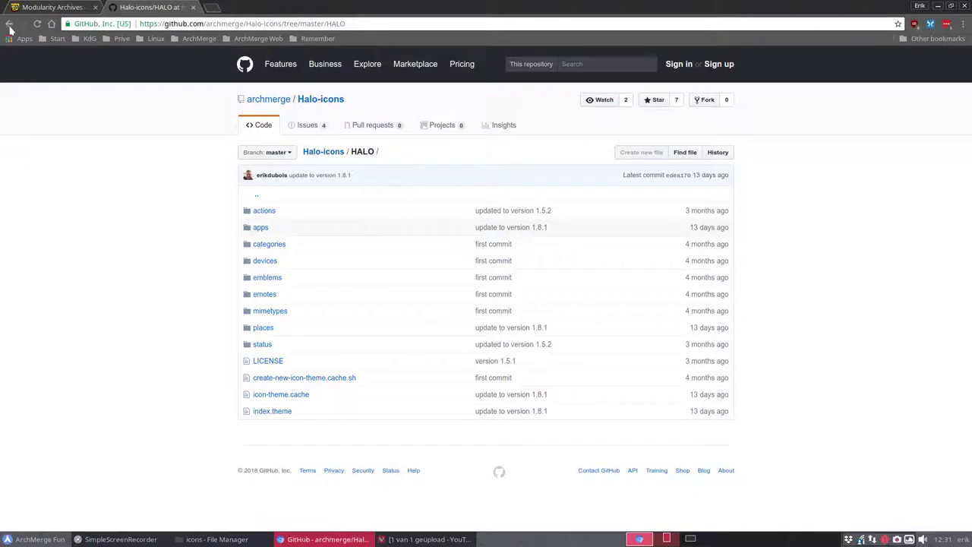
click(192, 6)
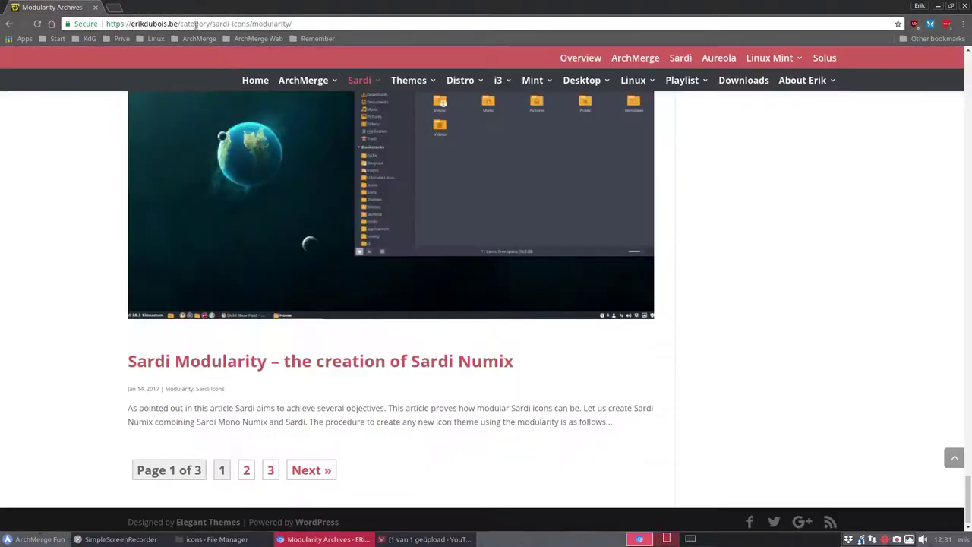
click(939, 7)
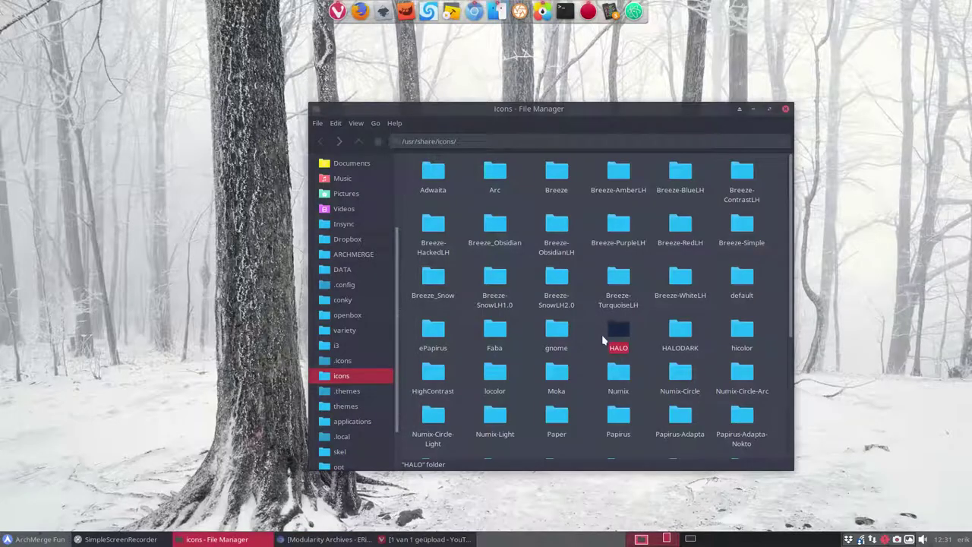
- Copy the HALO theme folder from /usr/share/icons to the Desktop folder
right_click(619, 336)
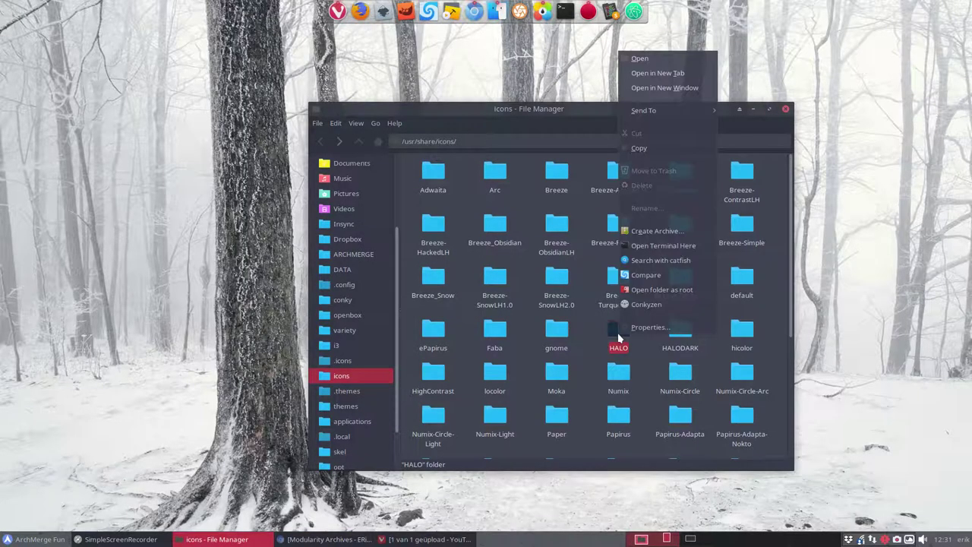
click(661, 152)
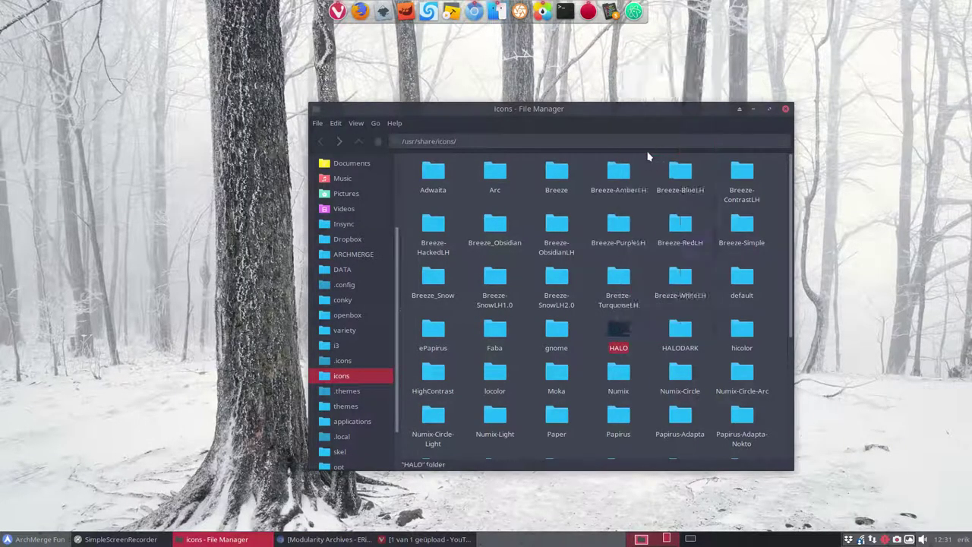
scroll(357, 228, up, 3)
click(348, 228)
right_click(441, 201)
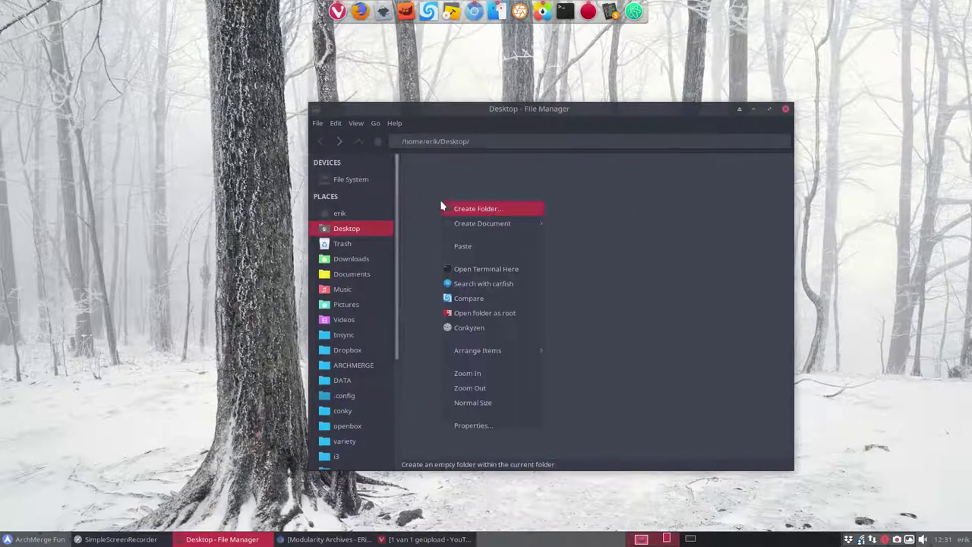
click(495, 247)
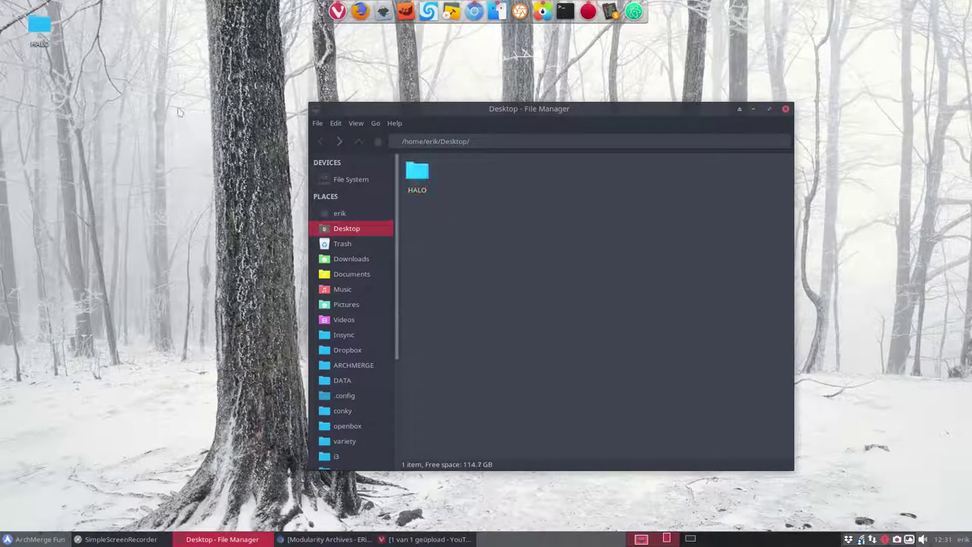
- Open the places/64 folder inside the desktop copy of HALO and look through its SVG icons
click(40, 27)
double_click(418, 173)
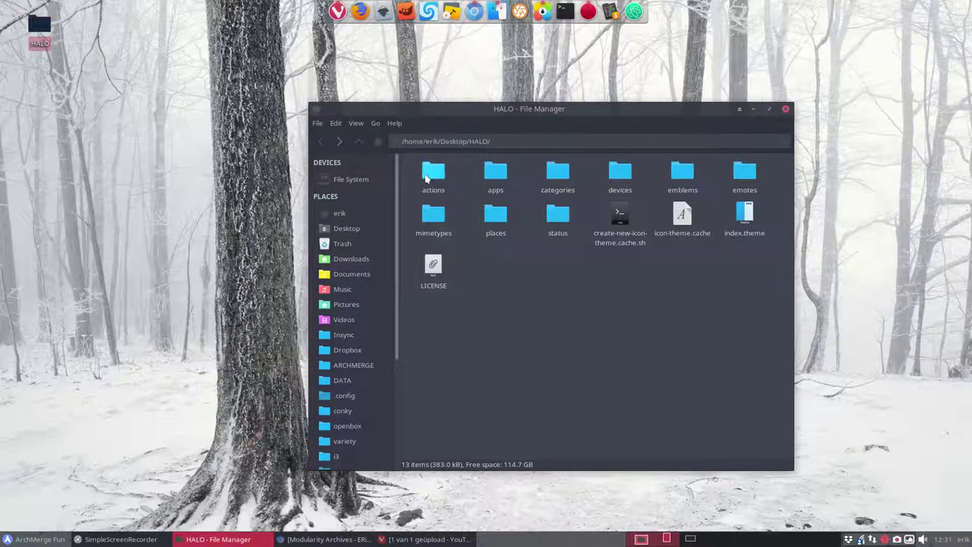
double_click(506, 228)
click(446, 173)
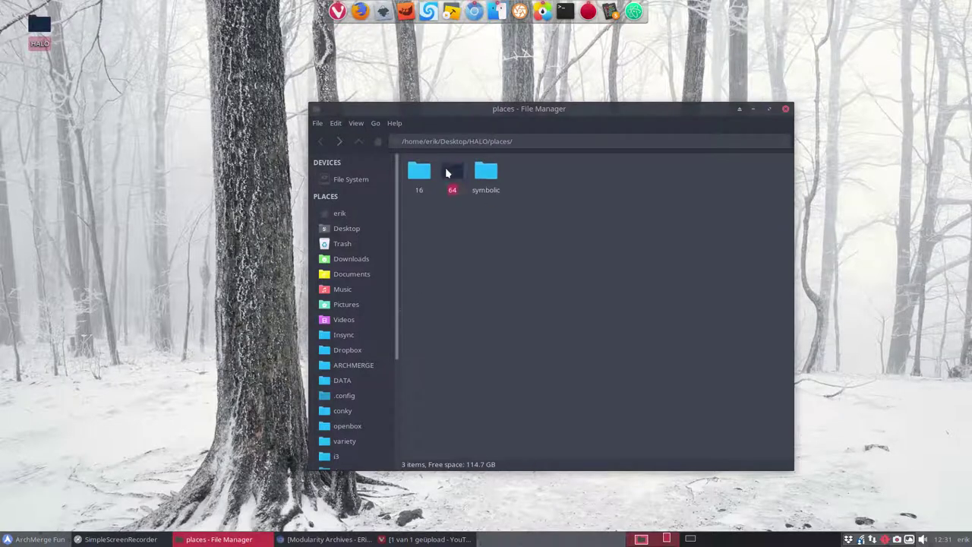
double_click(446, 173)
scroll(455, 259, down, 10)
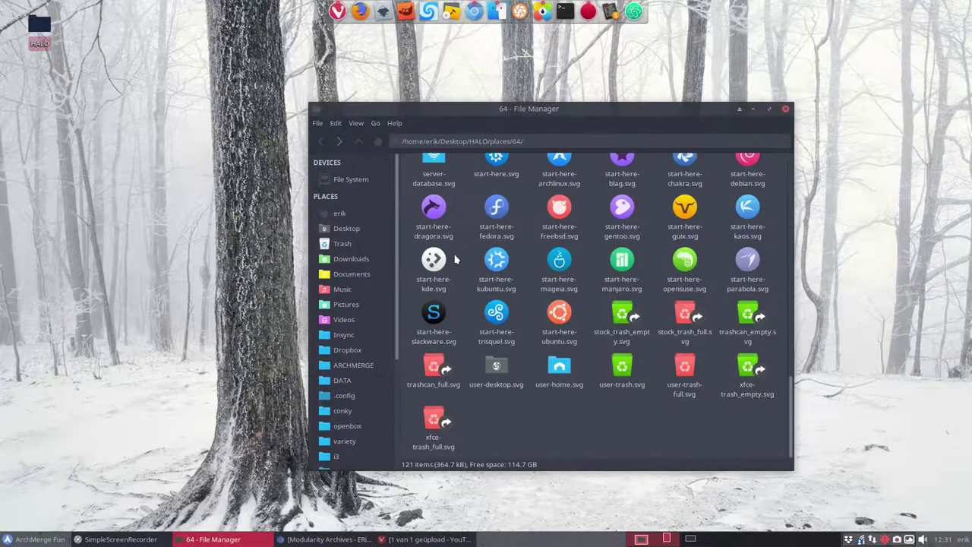
scroll(455, 260, up, 10)
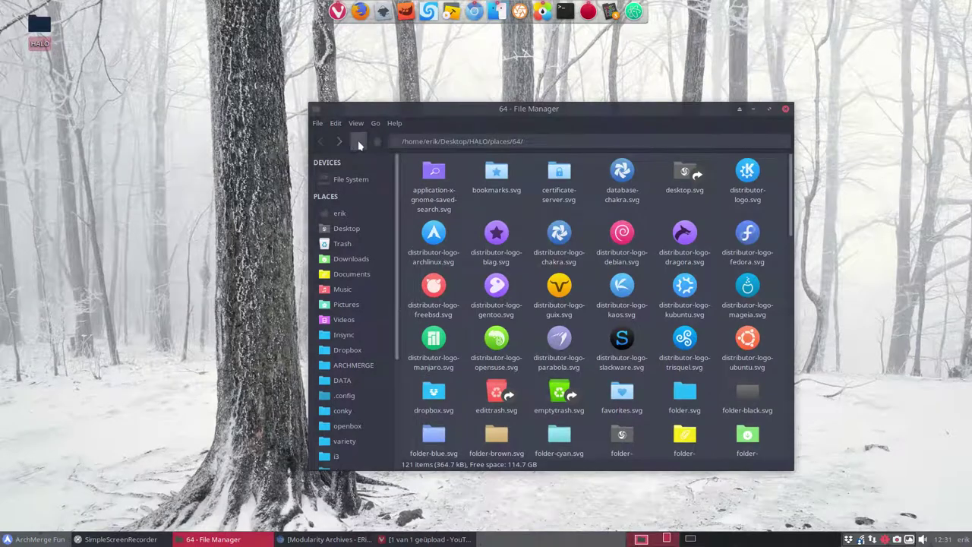
- Look over the icons in the 16 and symbolic subfolders of HALO's places folder
click(360, 145)
double_click(414, 169)
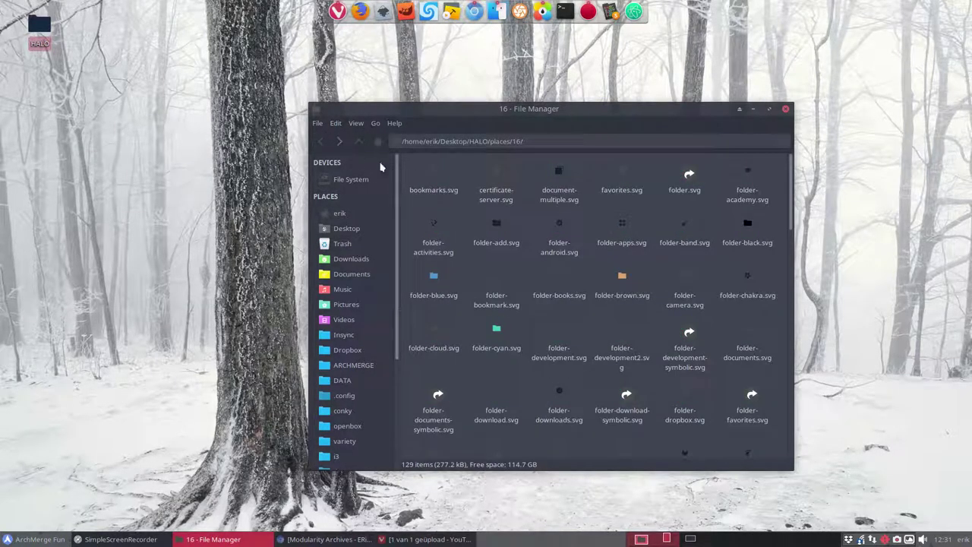
click(322, 142)
double_click(484, 172)
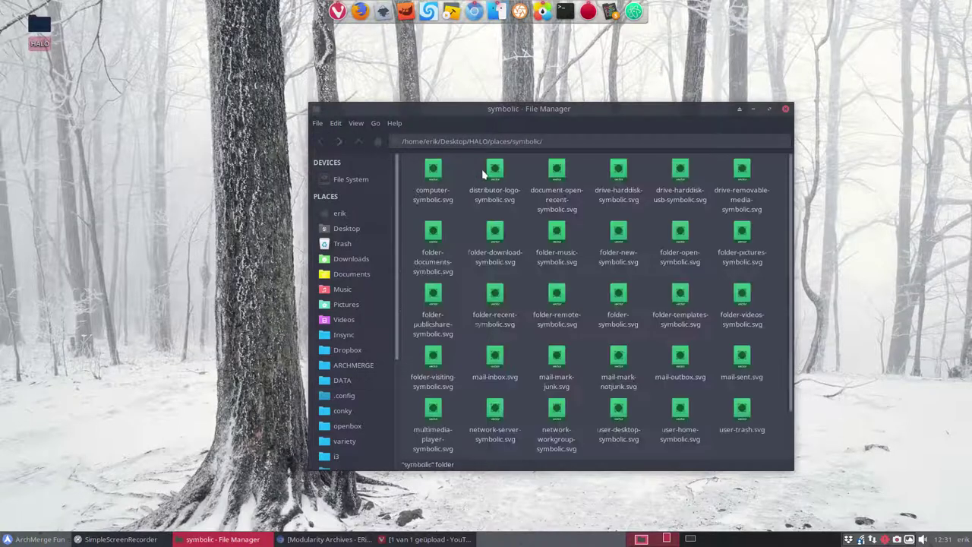
scroll(463, 173, down, 1)
scroll(447, 173, up, 1)
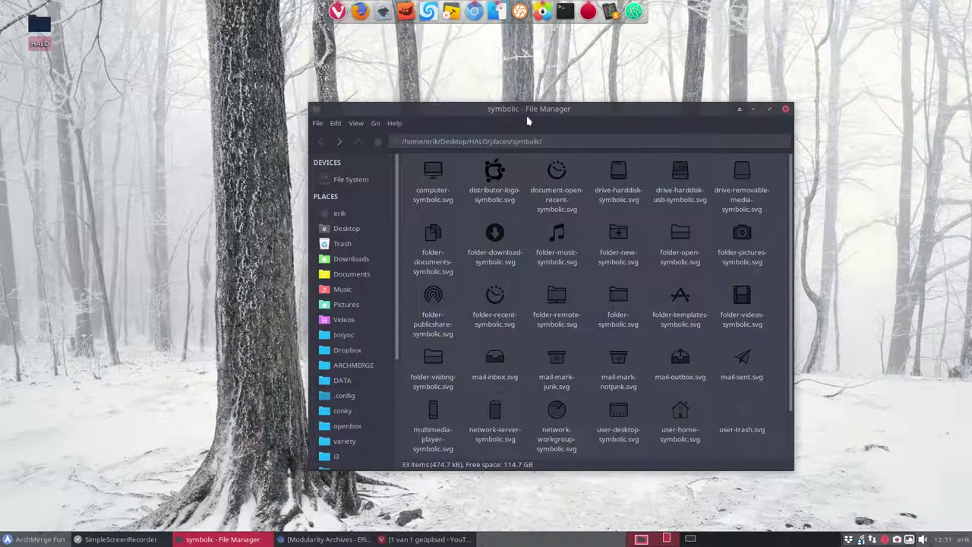
- Shift the file manager window aside, return to HALO's places/64 folder and examine its folder icons through to the end
drag(531, 114, 616, 104)
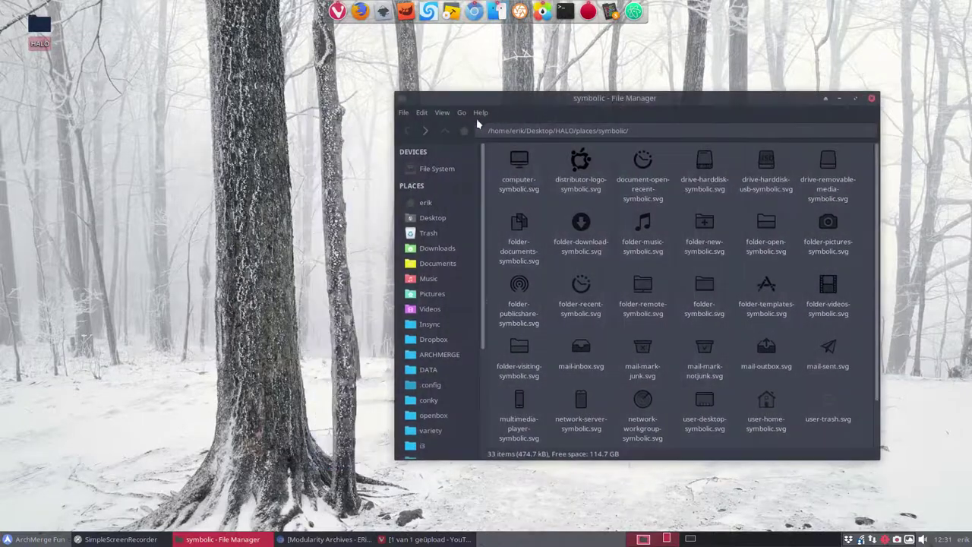
click(406, 132)
double_click(537, 160)
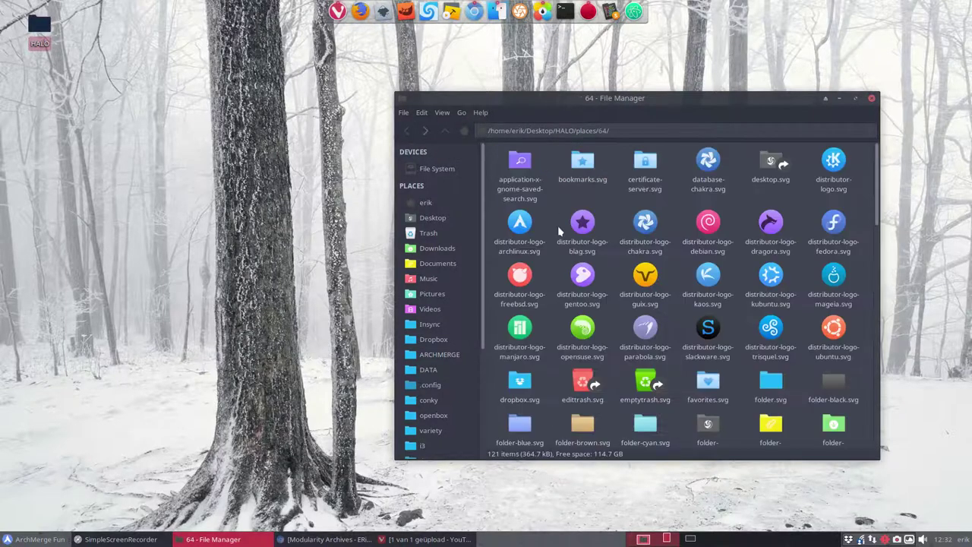
scroll(570, 287, down, 3)
scroll(570, 287, down, 4)
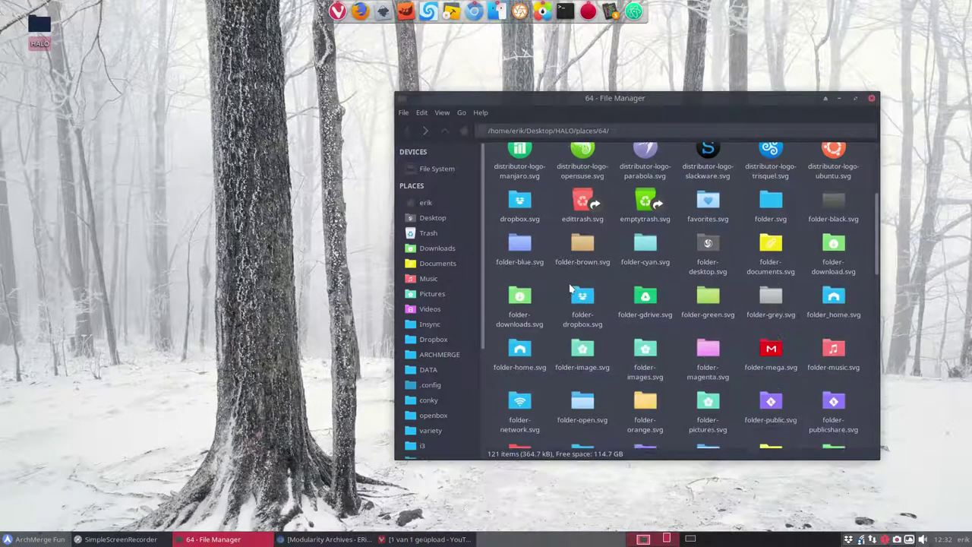
scroll(569, 288, down, 5)
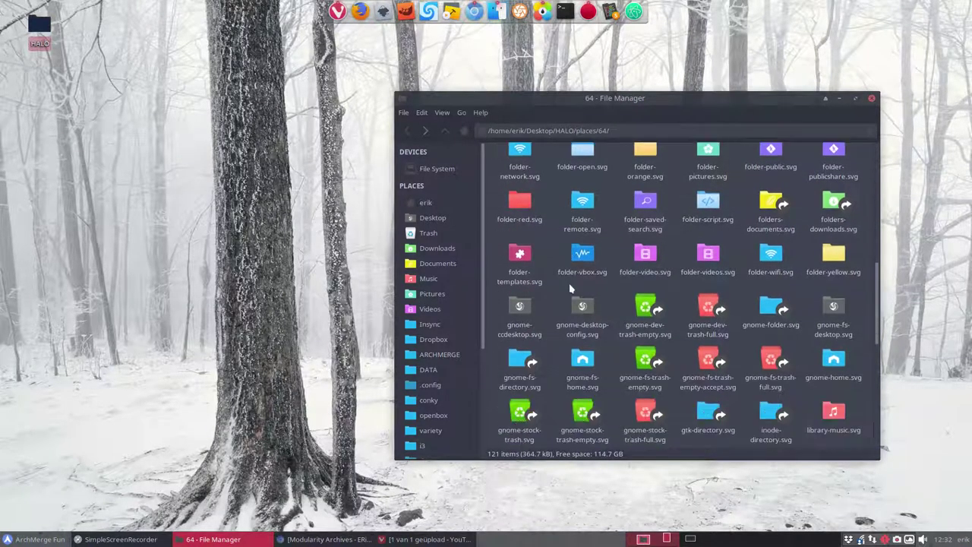
scroll(570, 287, down, 5)
scroll(570, 287, down, 5)
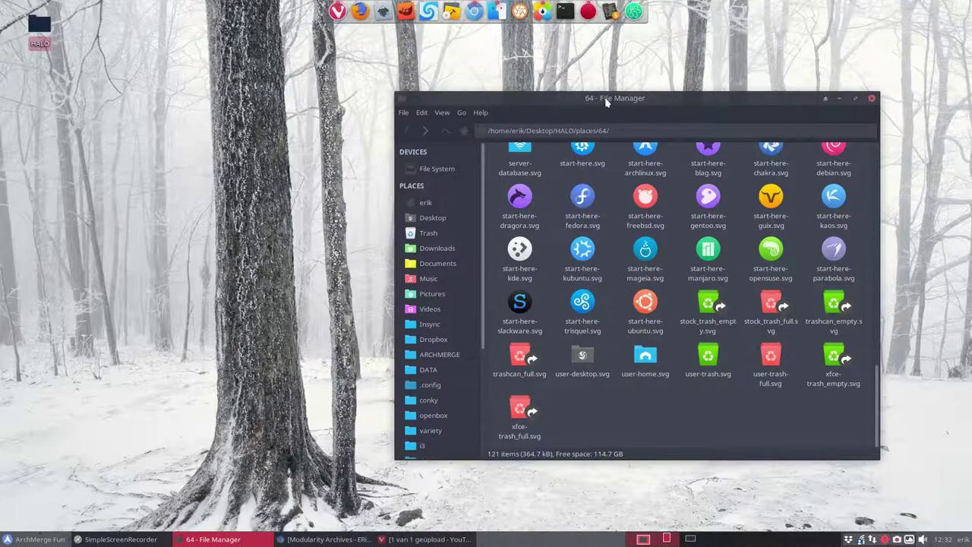
- Move the HALO places/64 window out of the way and open a second file manager window at the home folder's .icons bookmark
drag(606, 102, 699, 53)
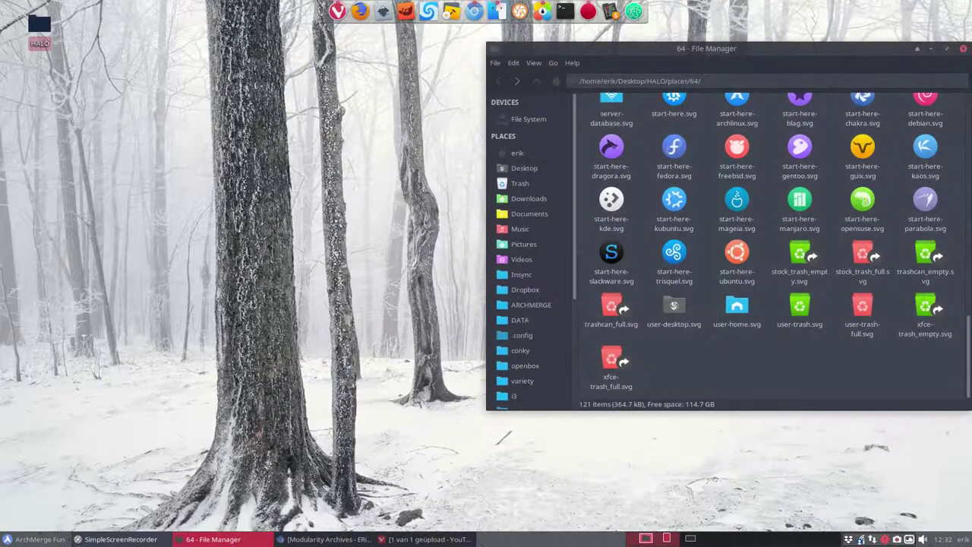
click(34, 539)
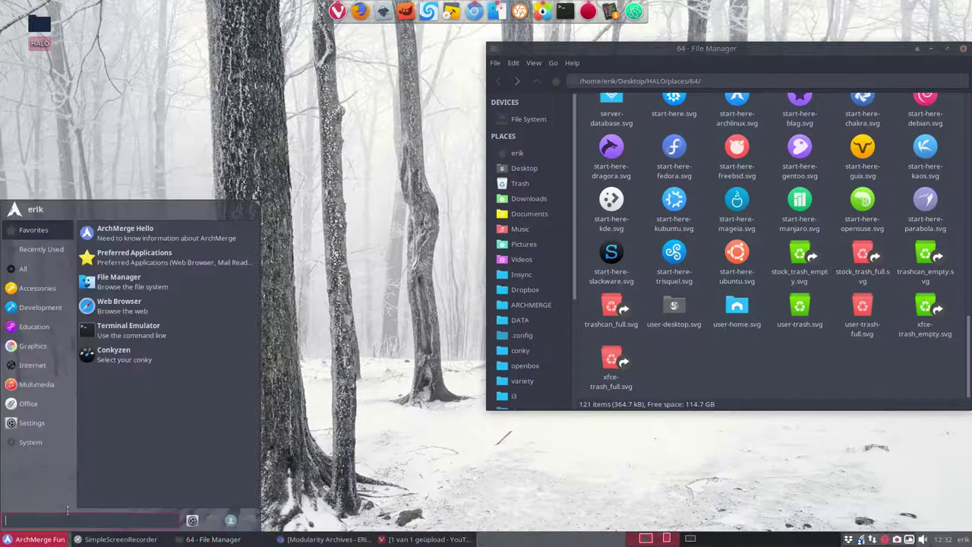
click(114, 281)
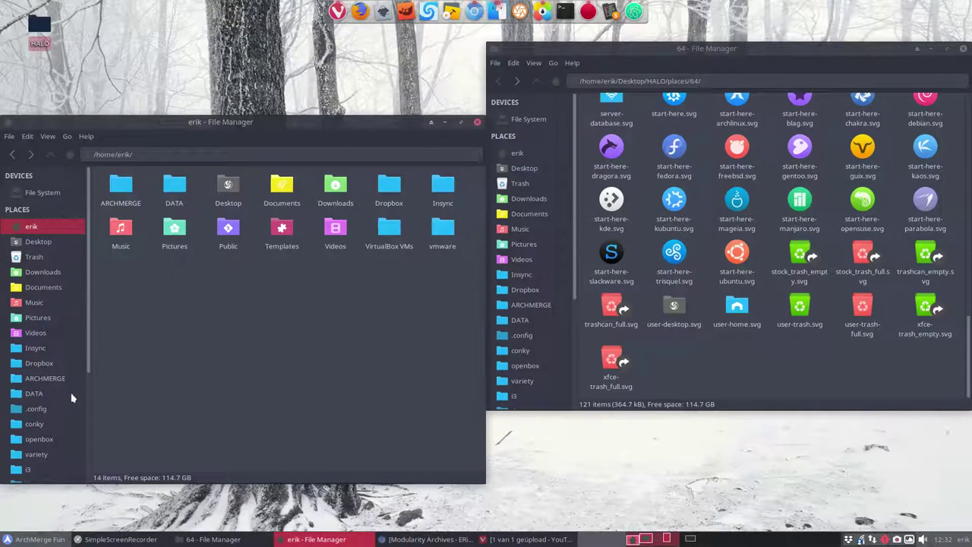
scroll(40, 465, down, 2)
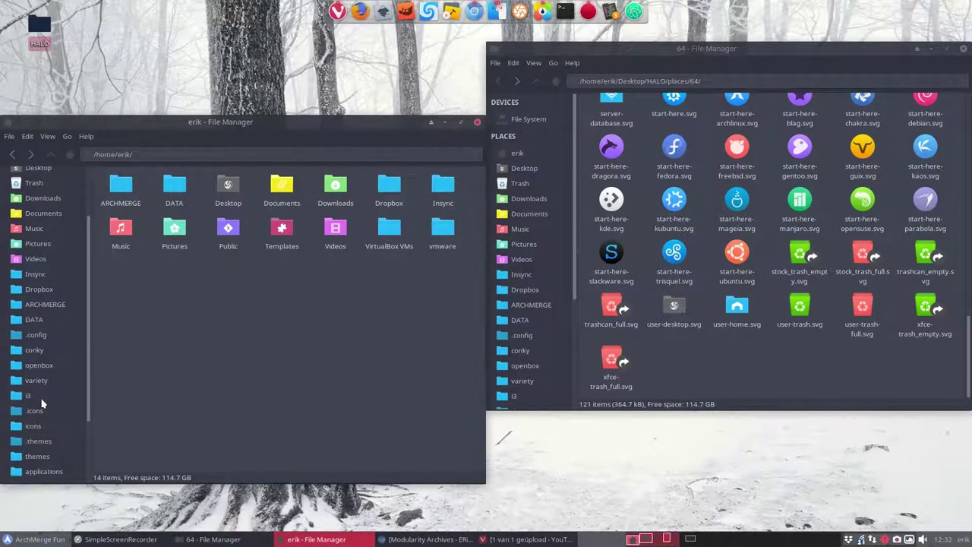
click(35, 411)
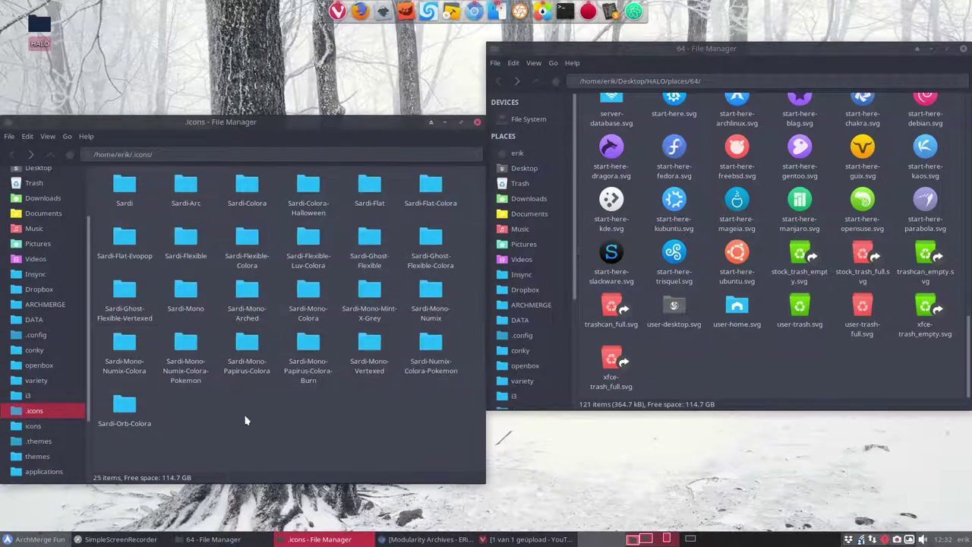
- Duplicate the Sardi-Mono theme folder within .icons and rename the copy Sardi-Mono-Halo
click(190, 287)
key(ctrl+v)
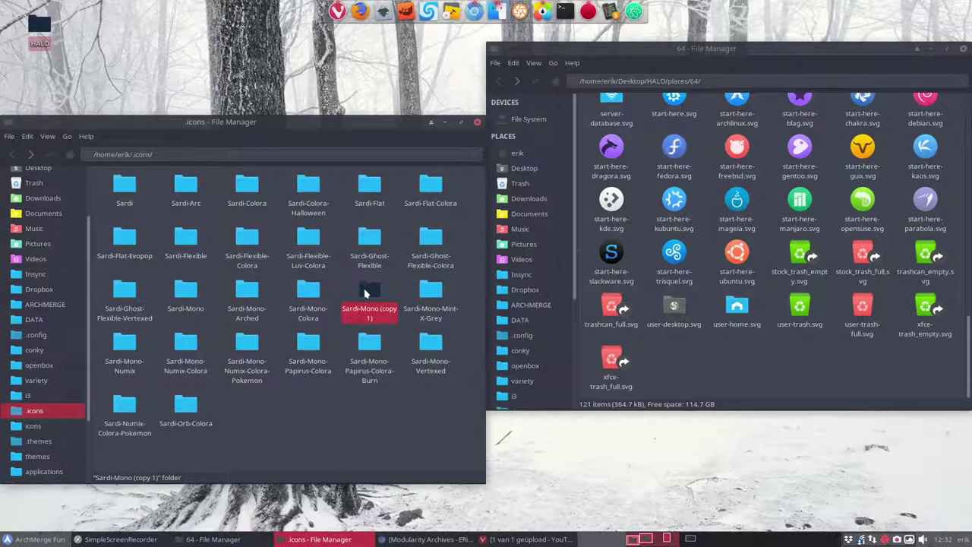
key(F2)
key(End)
key(BackSpace)
key(BackSpace)
key(BackSpace)
key(BackSpace)
key(BackSpace)
key(BackSpace)
key(BackSpace)
key(BackSpace)
key(BackSpace)
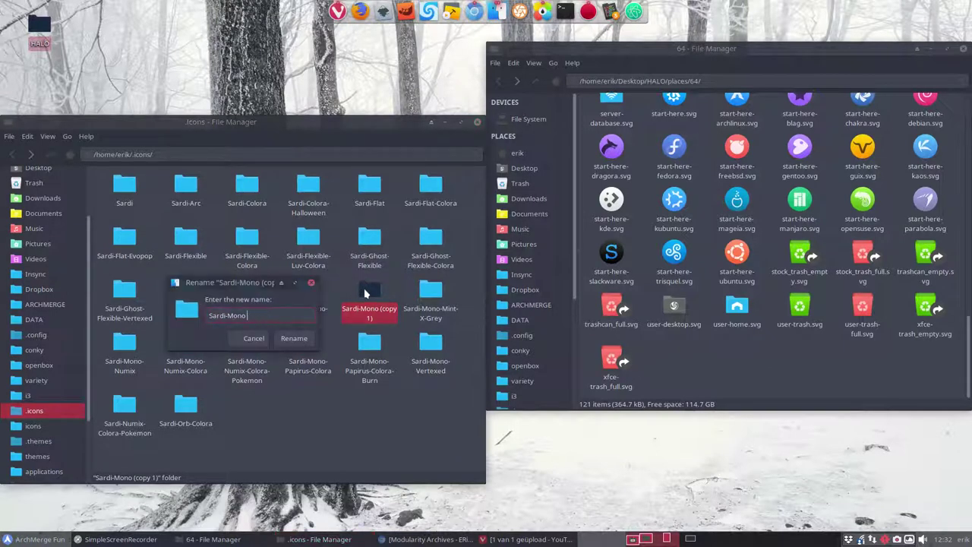
text(-Halo)
key(Return)
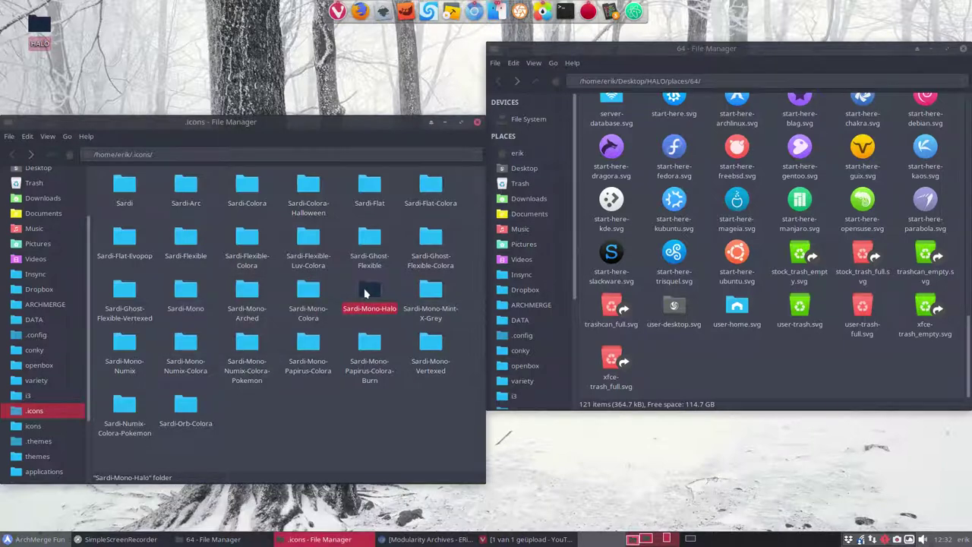
- Set the theme name to "Sardi Mono Halo" in the Sardi-Mono-Halo folder's index.theme, save the file and close the editor
double_click(366, 293)
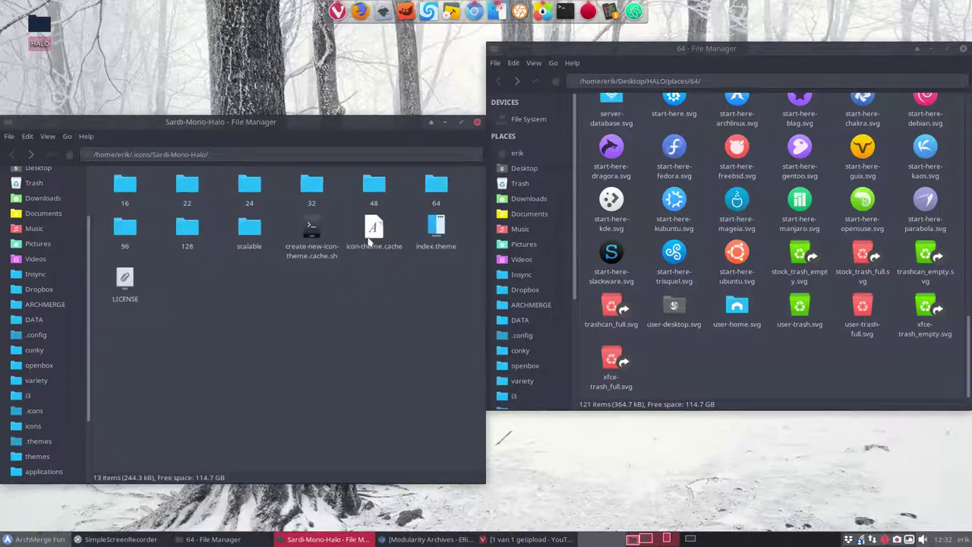
double_click(433, 233)
click(150, 67)
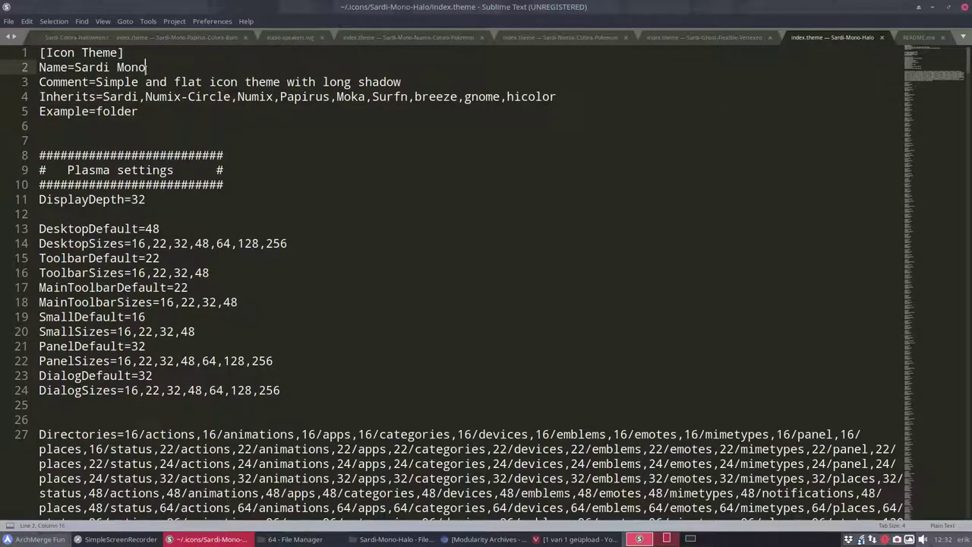
text(Halo)
key(ctrl+s)
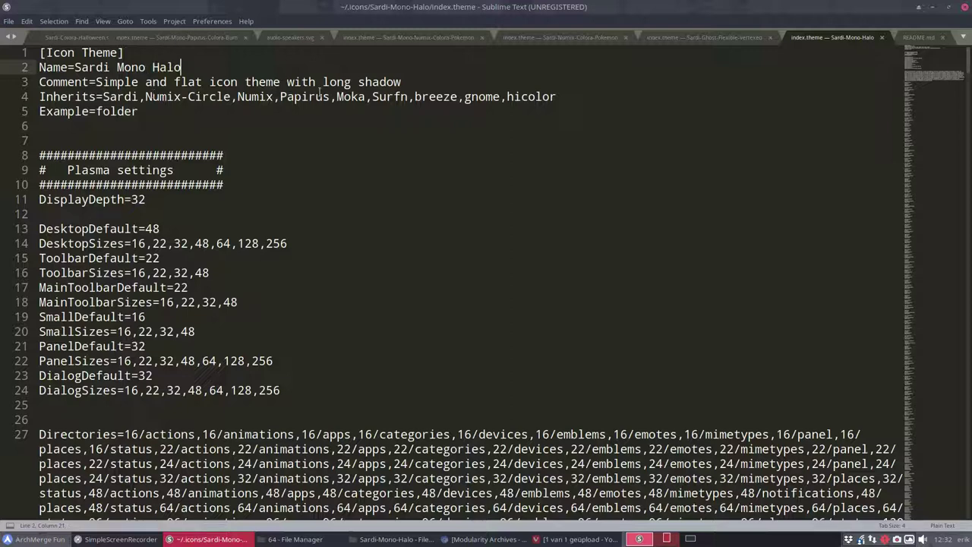
click(966, 8)
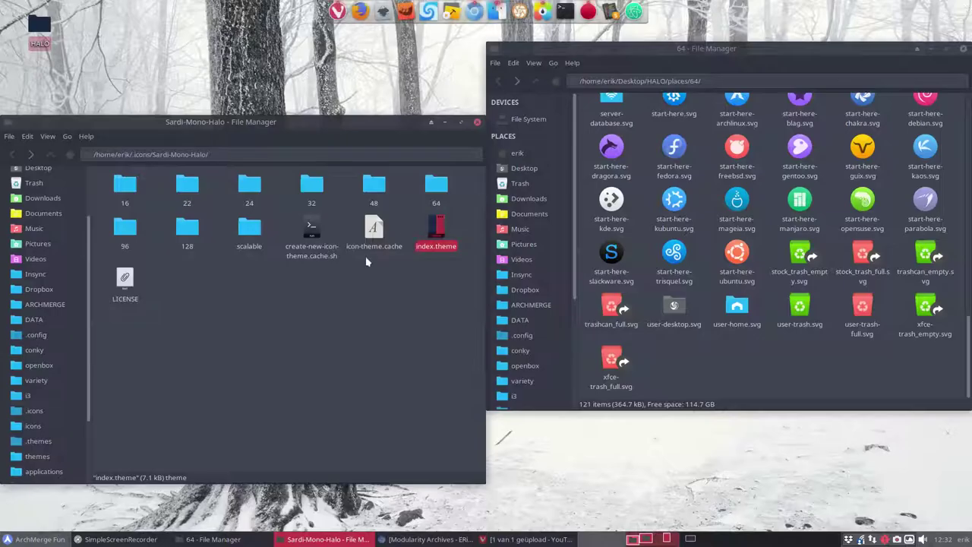
- Delete all the icons in the Sardi-Mono-Halo theme's scalable/places folder
double_click(256, 229)
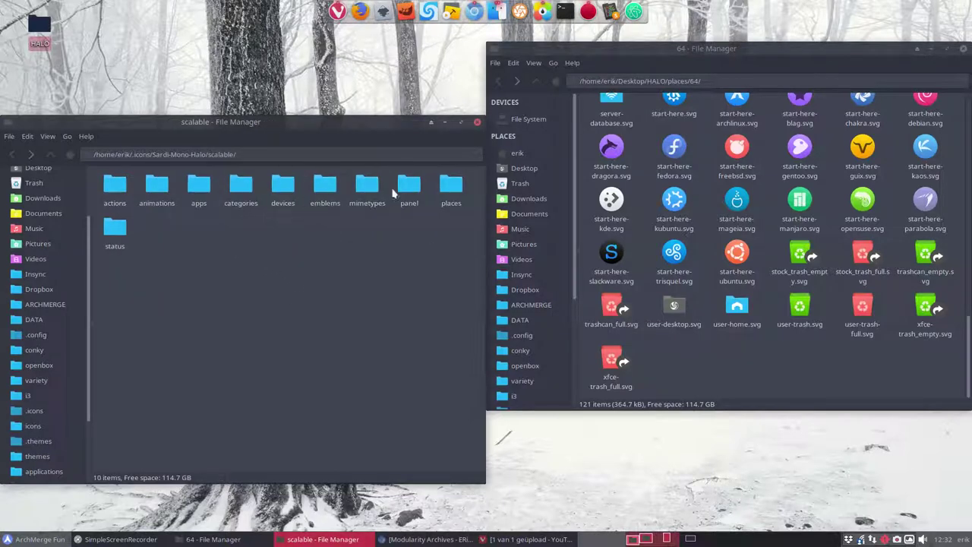
double_click(448, 188)
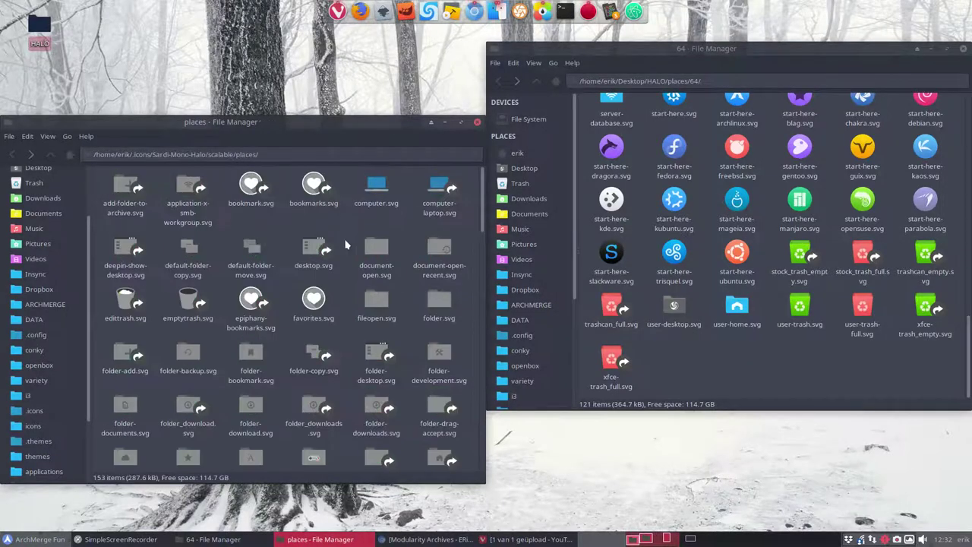
scroll(343, 265, down, 10)
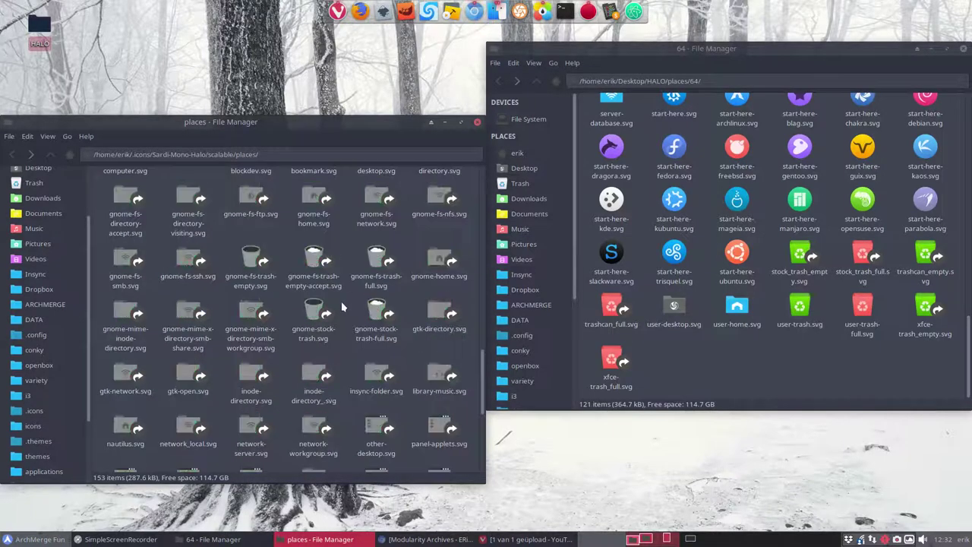
key(ctrl+a)
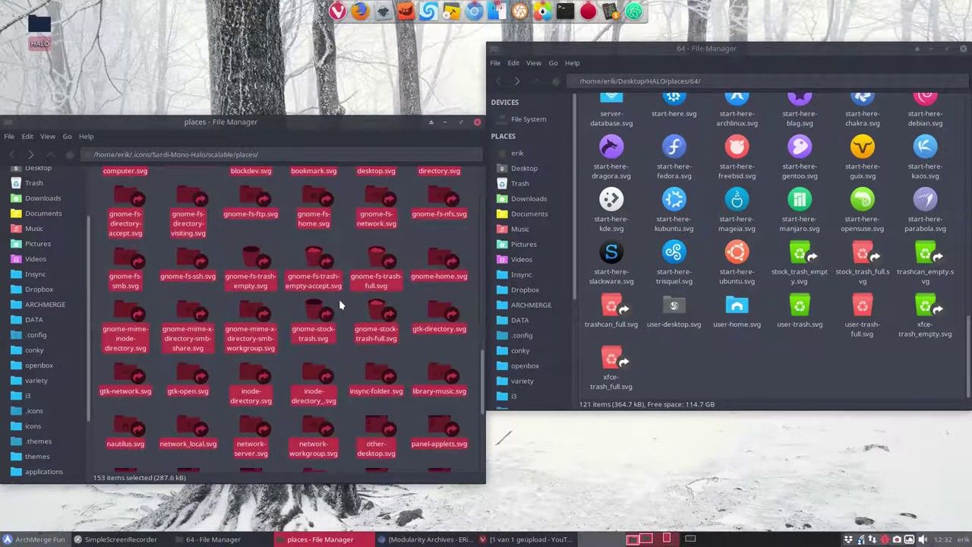
key(Delete)
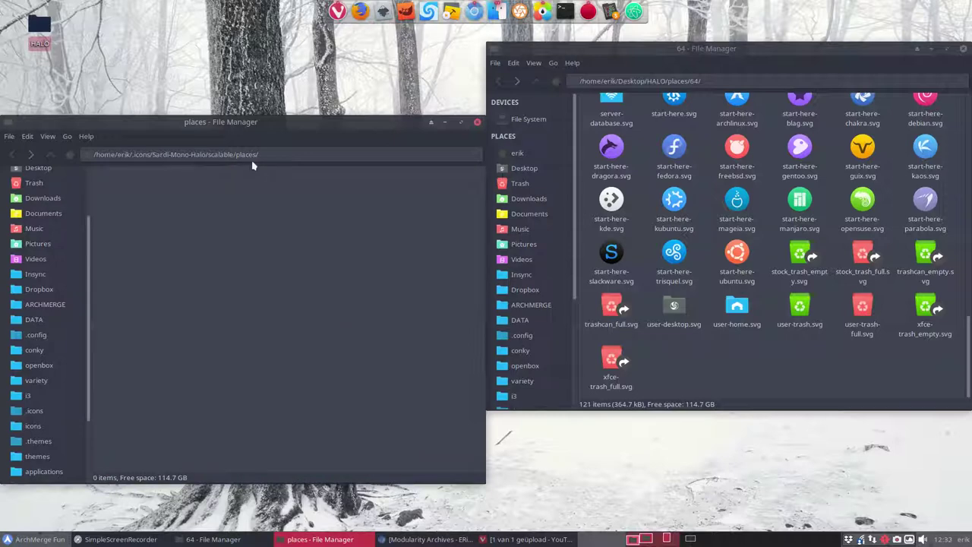
- Copy all the icons from HALO's places/64 folder into Sardi-Mono-Halo's emptied scalable/places folder
click(689, 184)
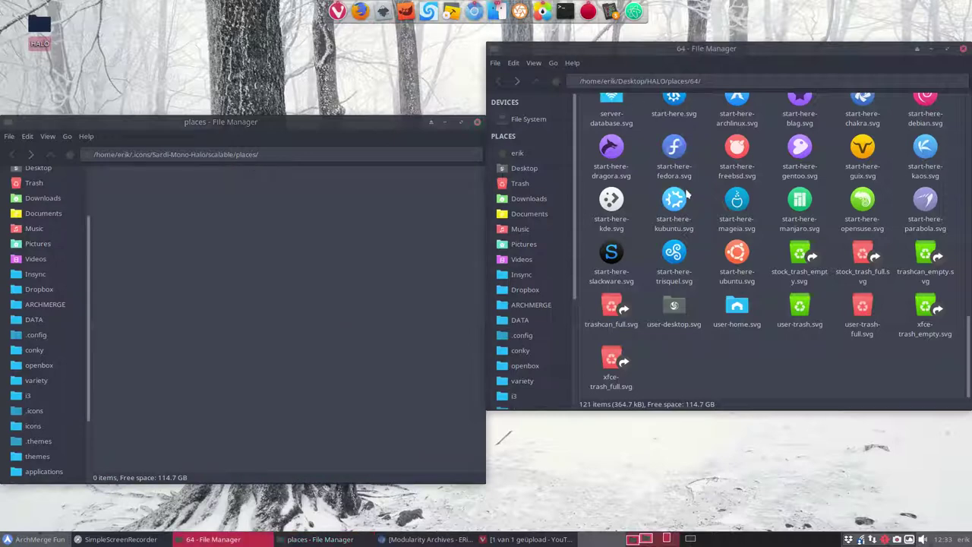
key(ctrl+a)
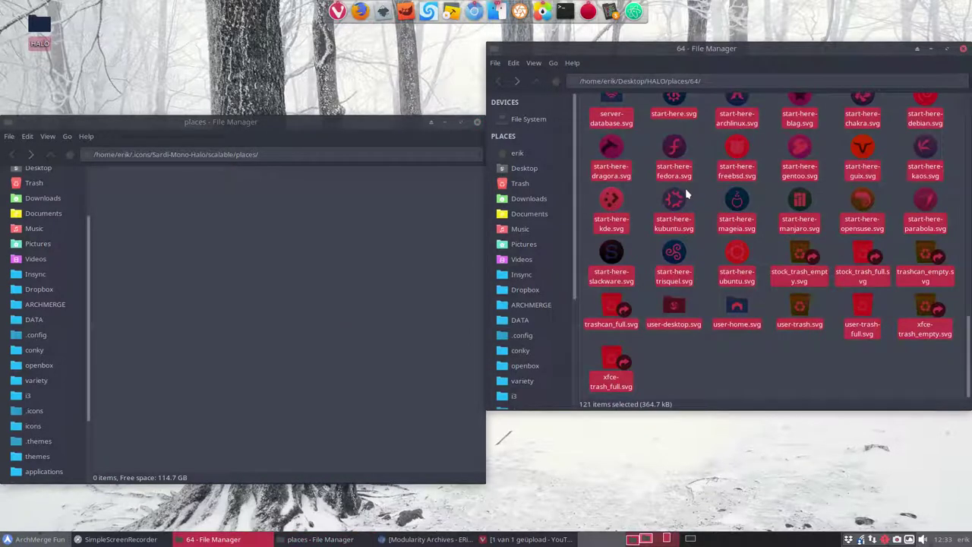
click(310, 253)
key(ctrl+v)
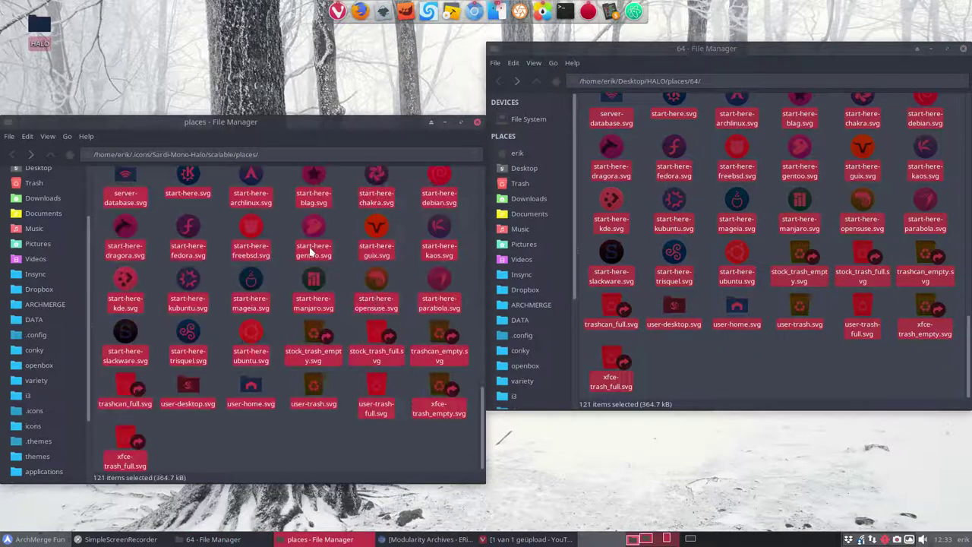
click(278, 438)
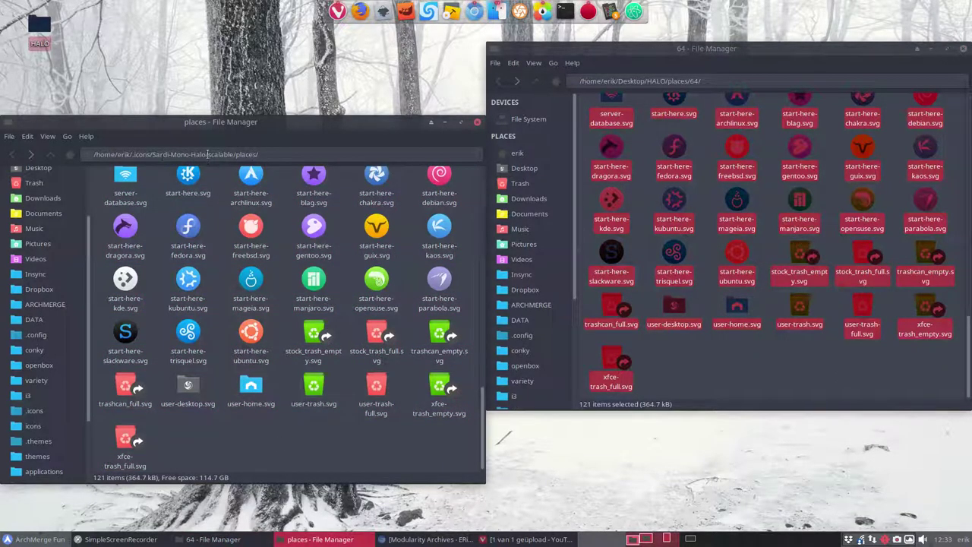
- Run ./create-new-icon-theme.cache.sh in a terminal opened at the Sardi-Mono-Halo theme folder, and close the terminal
click(68, 154)
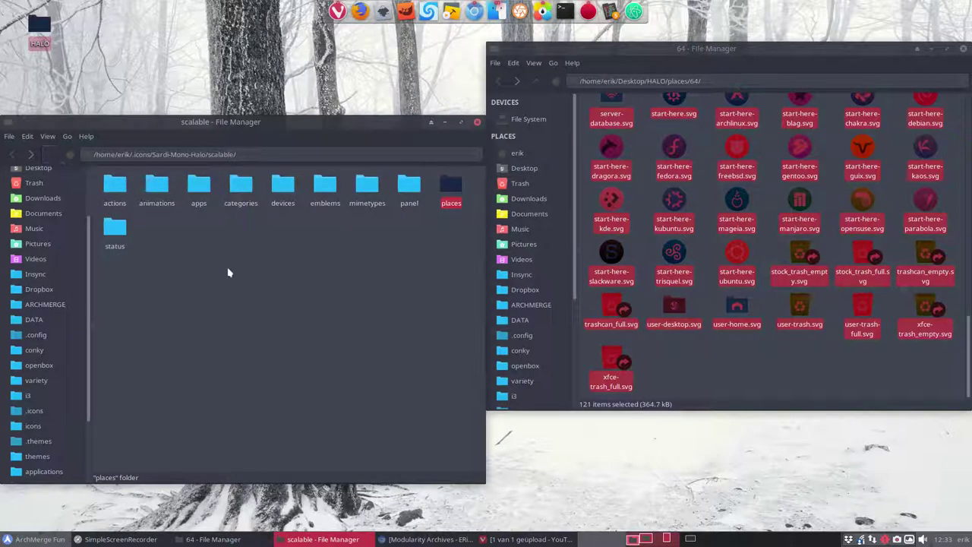
drag(275, 127, 403, 101)
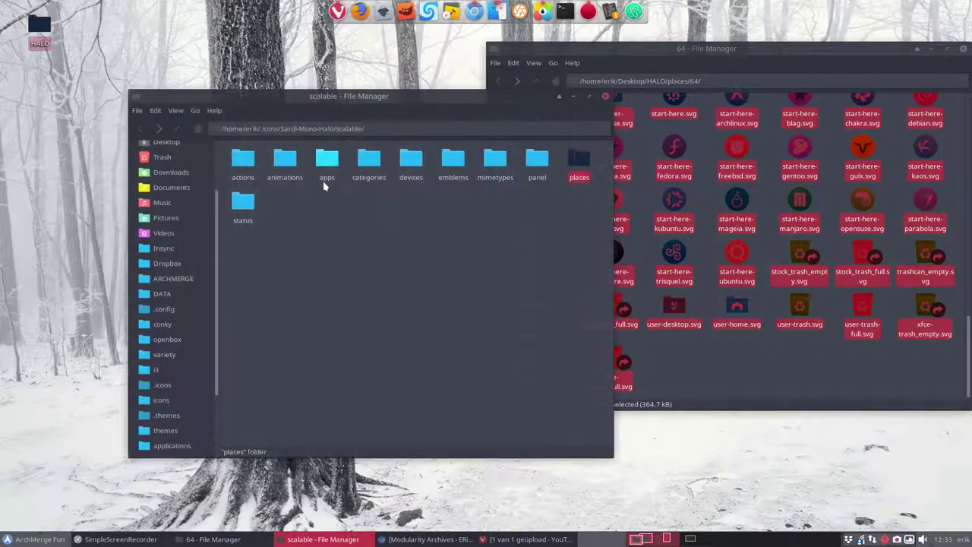
click(177, 131)
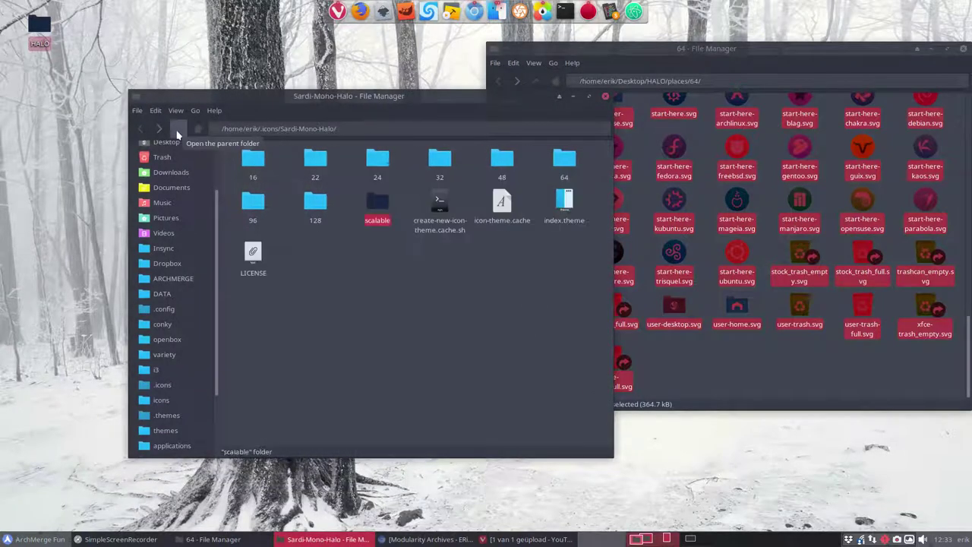
right_click(413, 306)
click(463, 373)
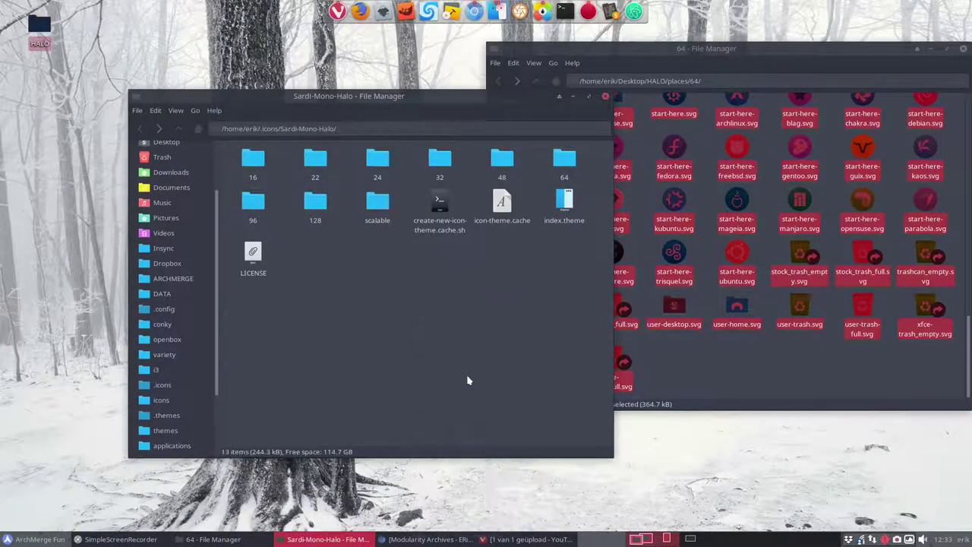
text(./c)
key(Tab)
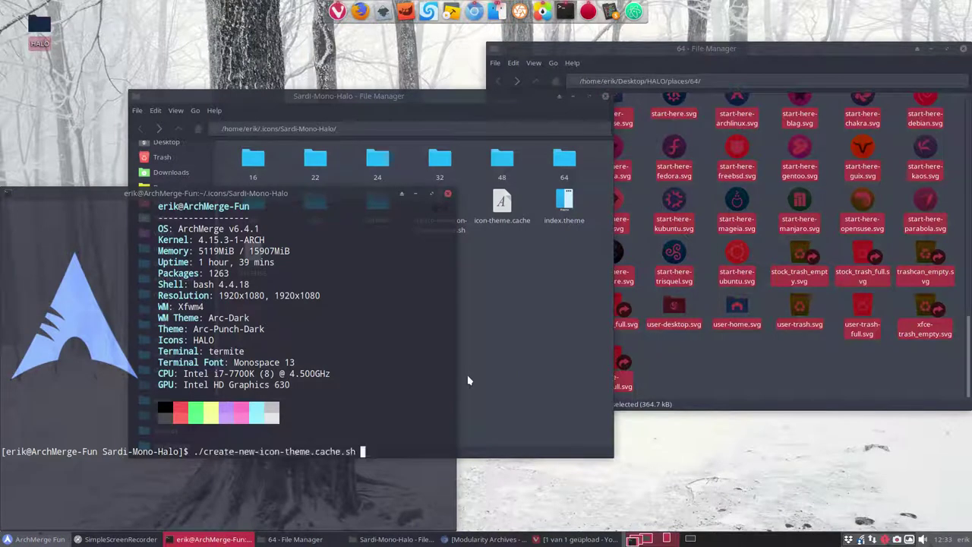
key(Return)
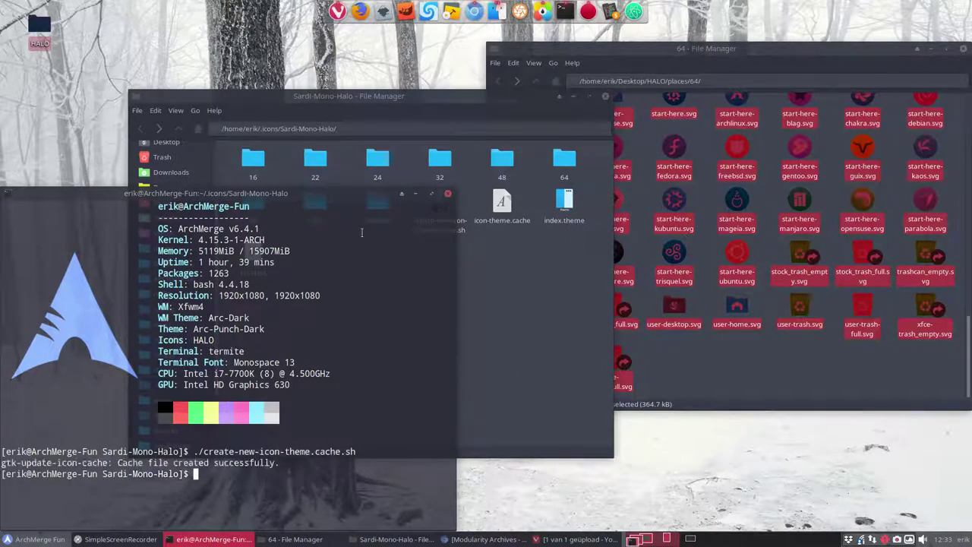
click(447, 194)
- Open the icon theme list in the desktop's Appearance settings
click(34, 539)
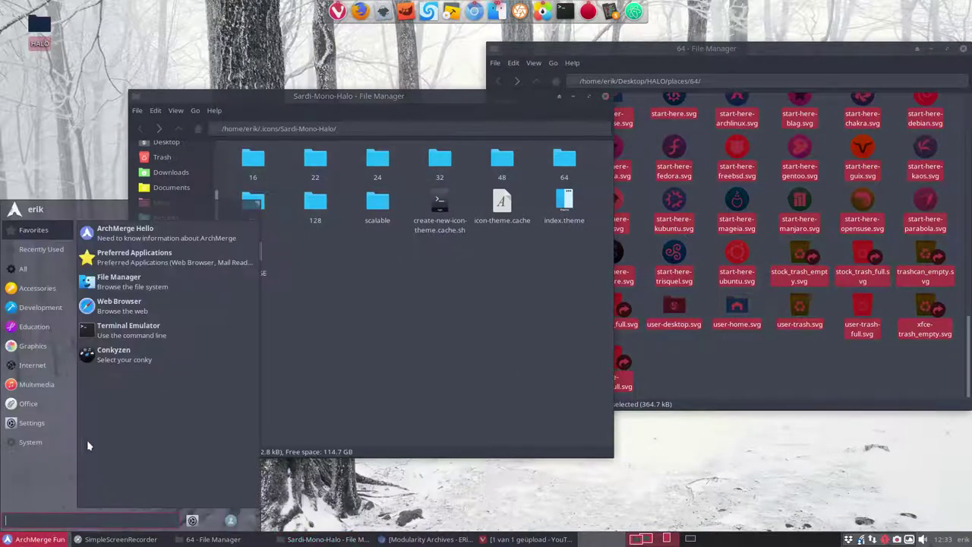
click(190, 538)
key(super)
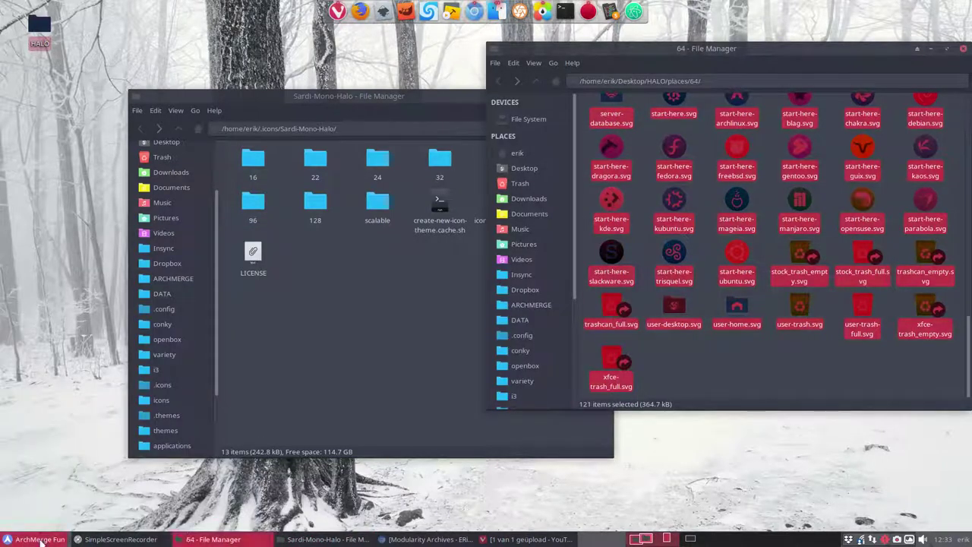
click(194, 532)
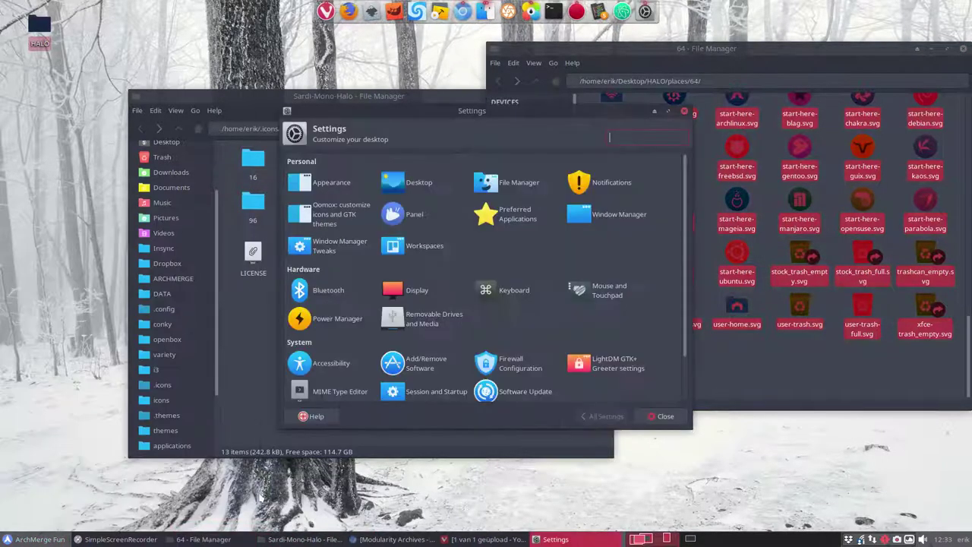
click(332, 186)
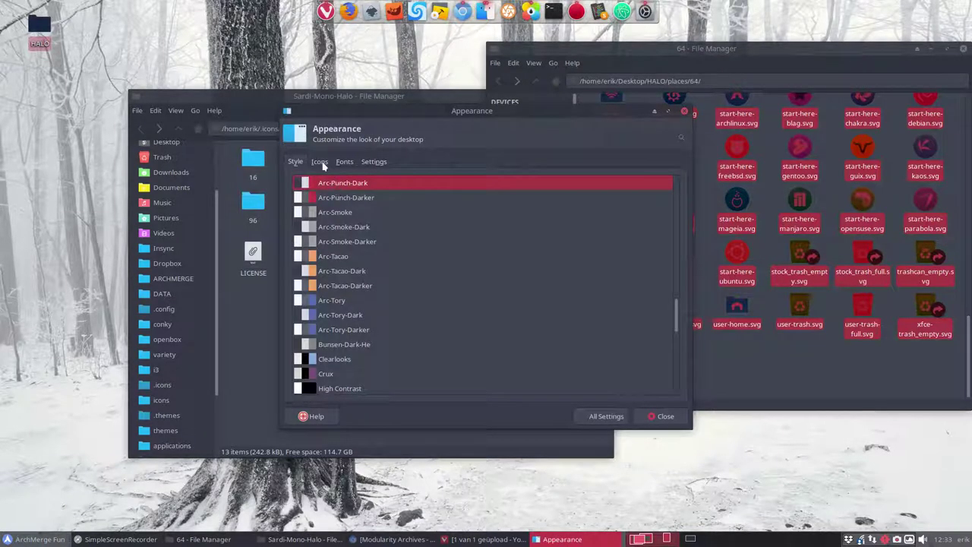
click(320, 162)
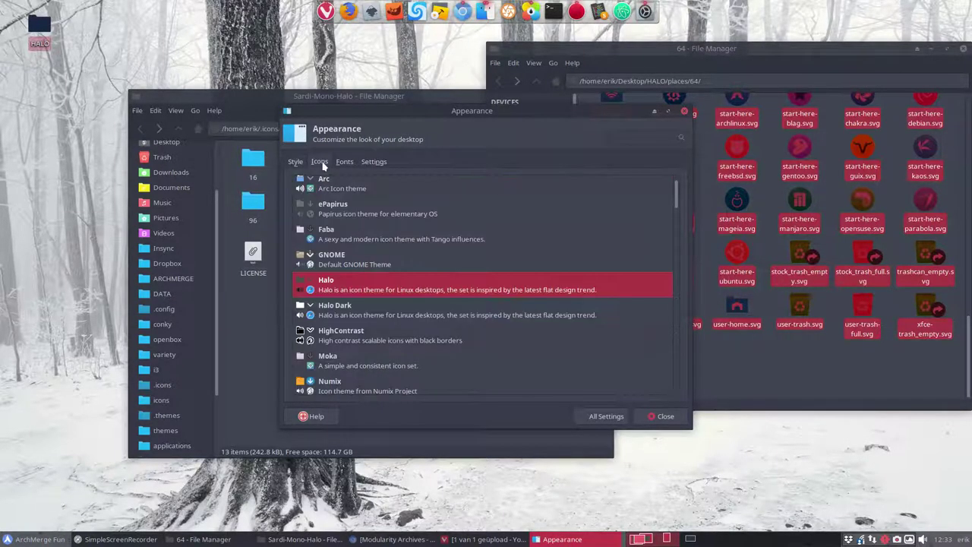
- Apply the Sardi Mono Halo icon theme and close the Appearance settings
scroll(350, 318, down, 3)
scroll(350, 317, down, 10)
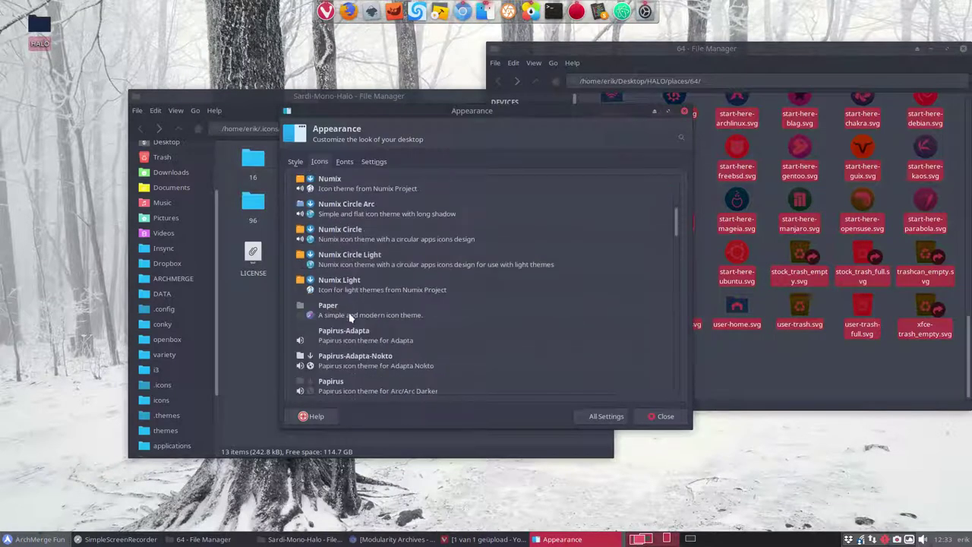
scroll(350, 317, down, 2)
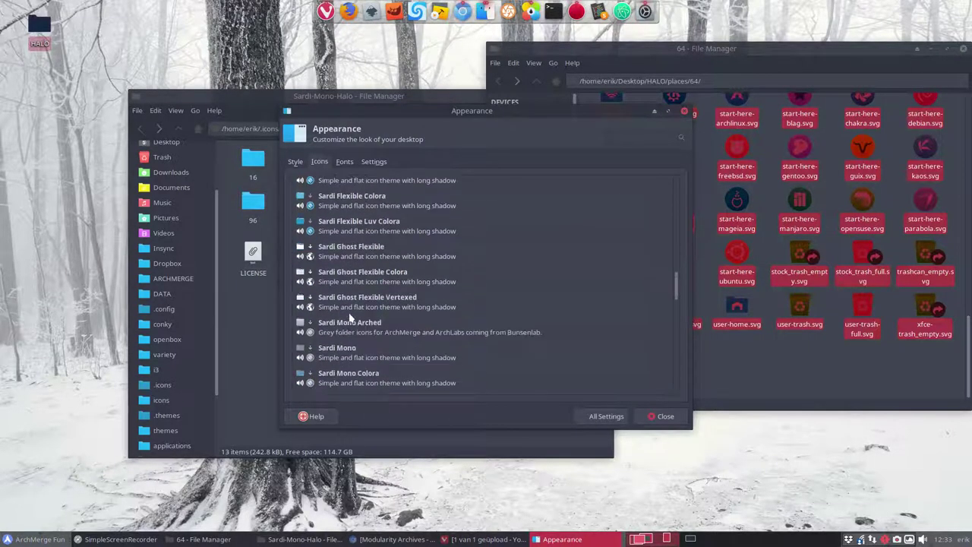
scroll(349, 312, down, 3)
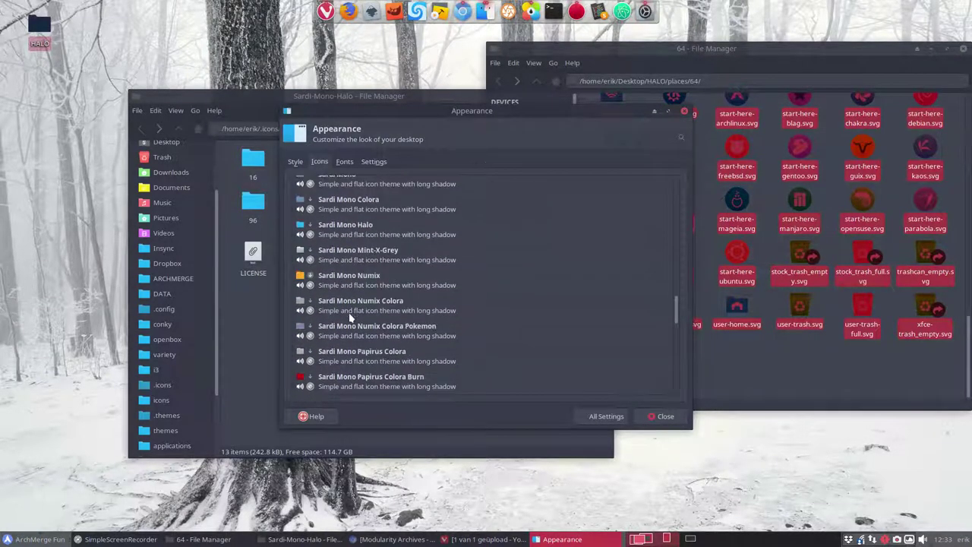
click(349, 259)
click(346, 239)
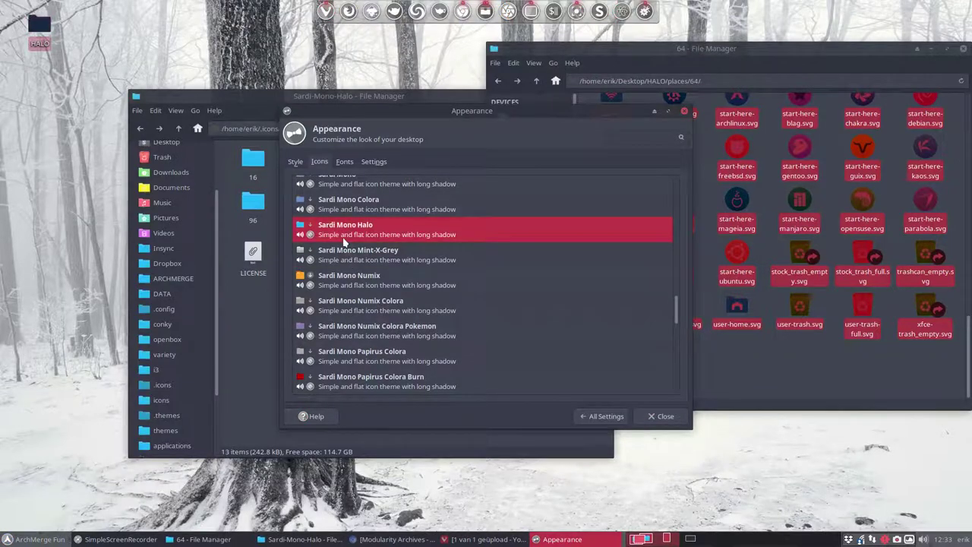
click(661, 416)
- Show the home folder in the file manager, minimize the HALO places/64 window and move the home folder window towards the screen's centre
click(301, 247)
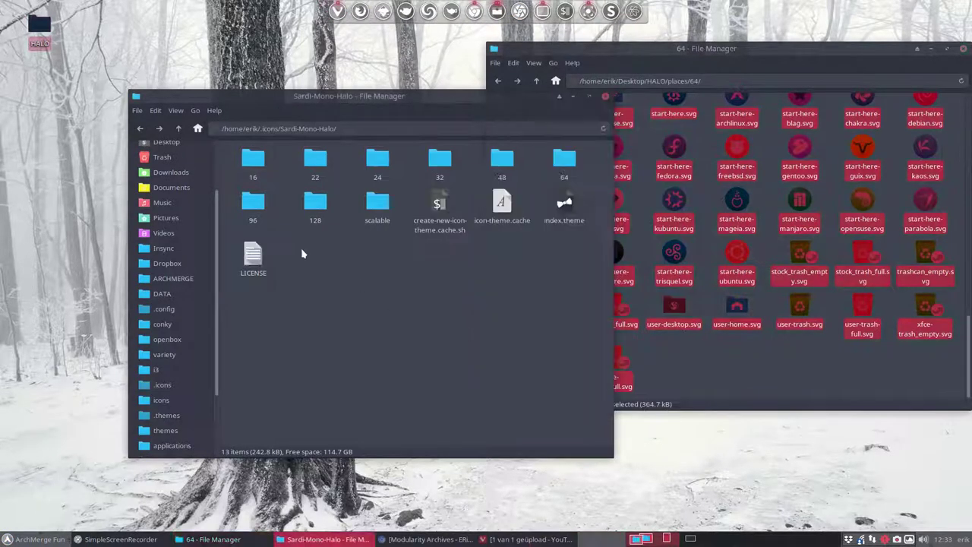
scroll(178, 179, up, 3)
click(173, 200)
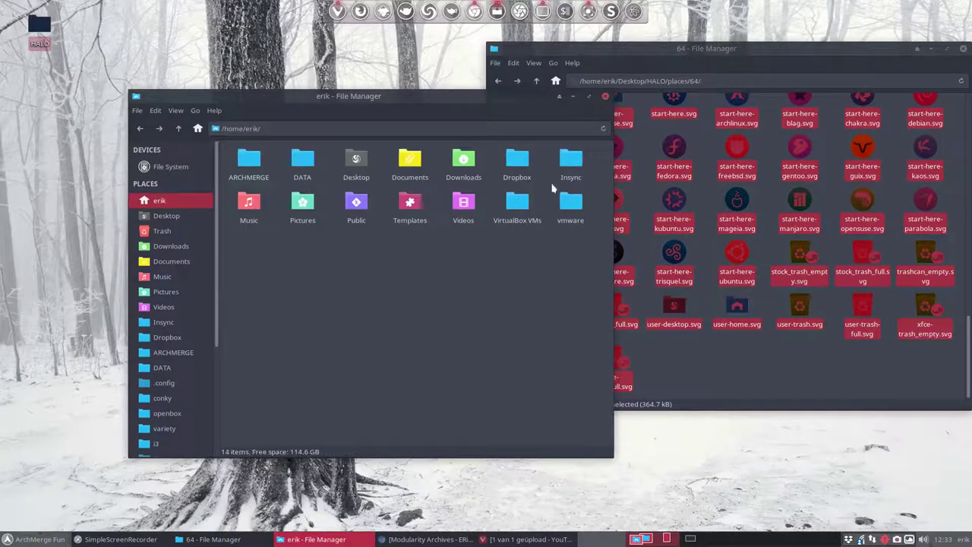
click(932, 49)
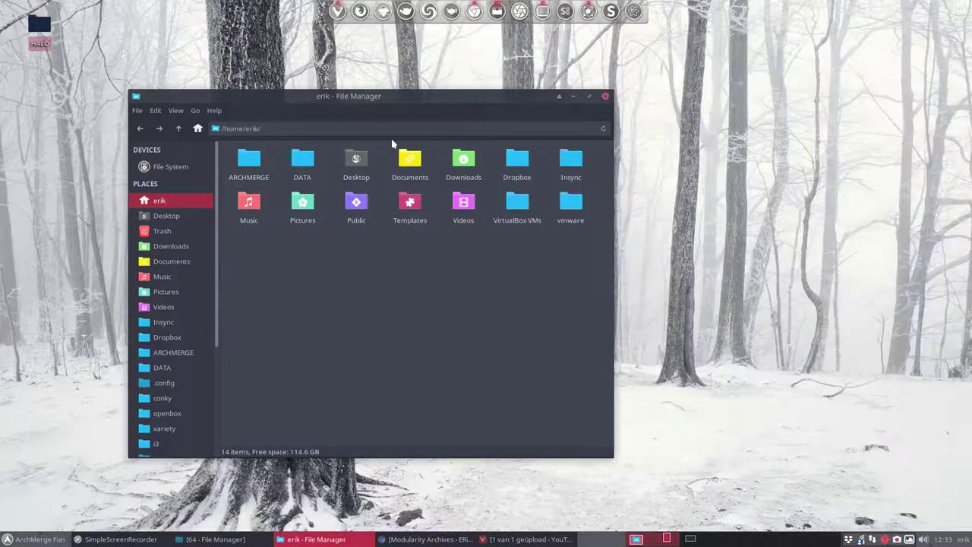
drag(393, 102, 556, 91)
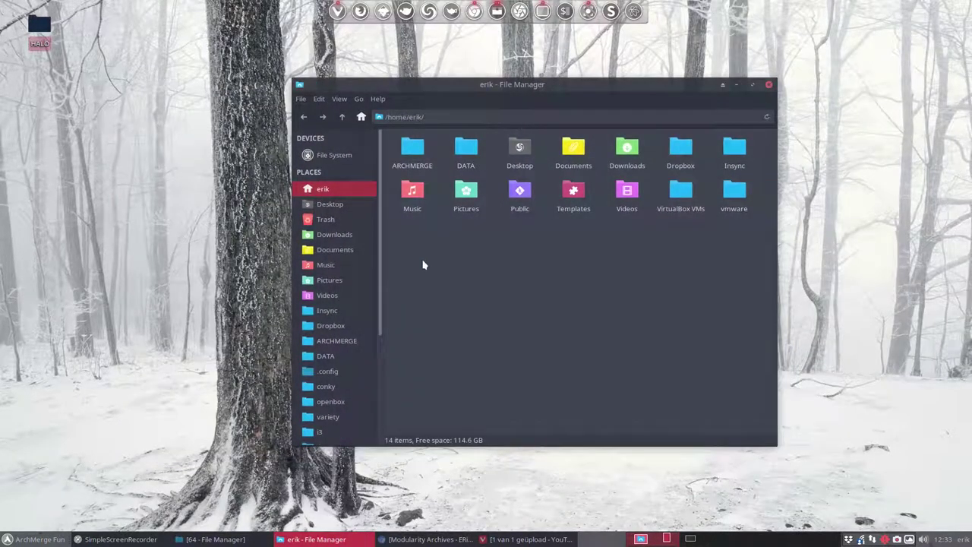
- Examine the new theme's icons in the application menu, the home folder and the bookmarked folders
click(34, 540)
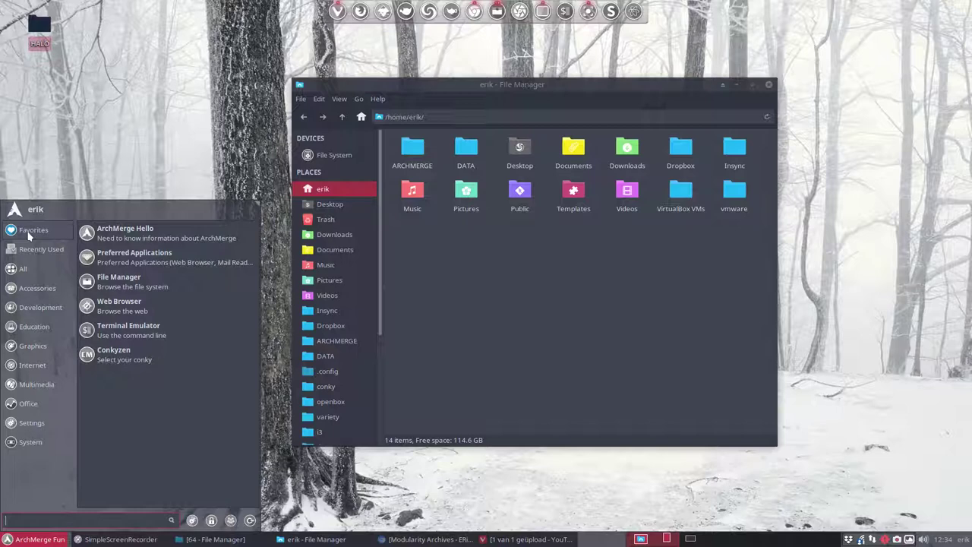
click(434, 255)
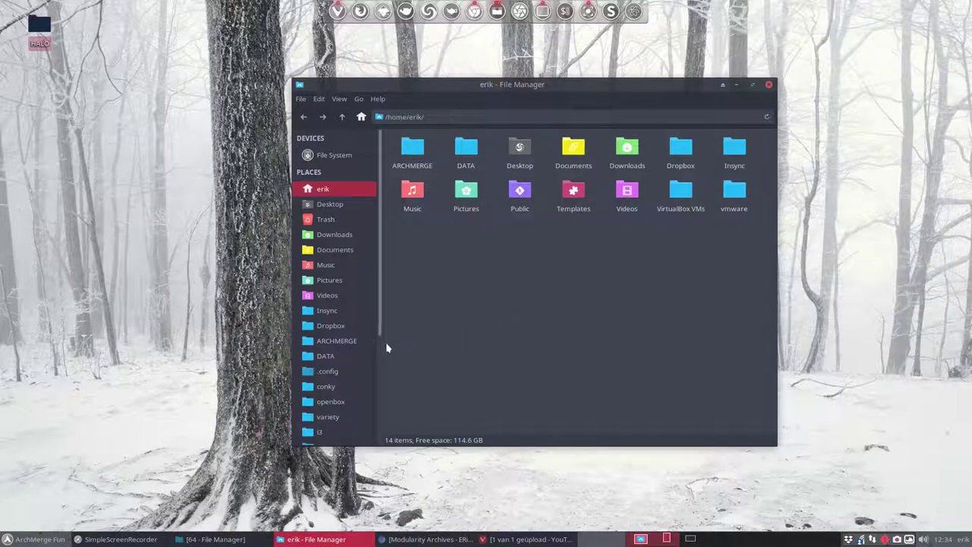
scroll(357, 378, down, 3)
scroll(358, 377, down, 1)
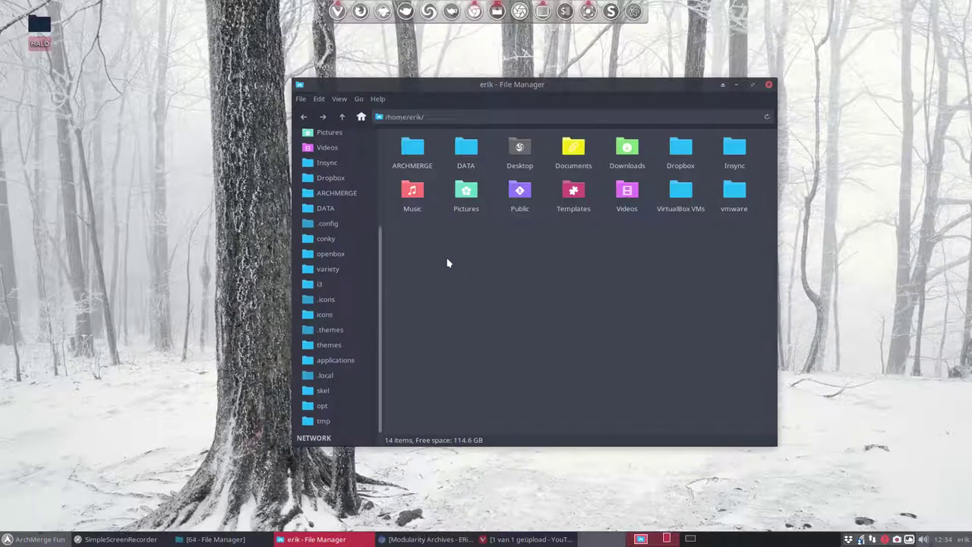
drag(406, 245, 753, 145)
click(718, 281)
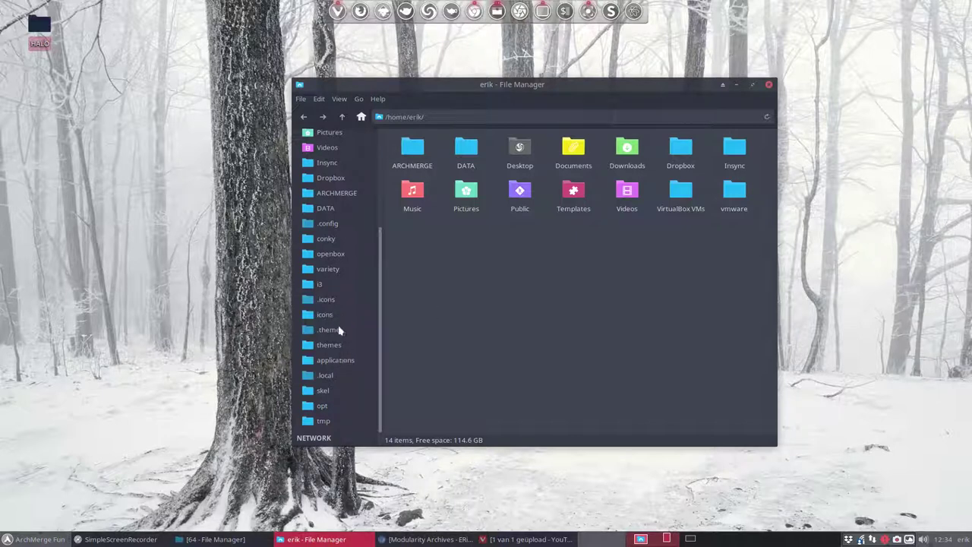
- Open the .icons folder to view the Sardi theme folders and check the application menu's icons again
click(327, 301)
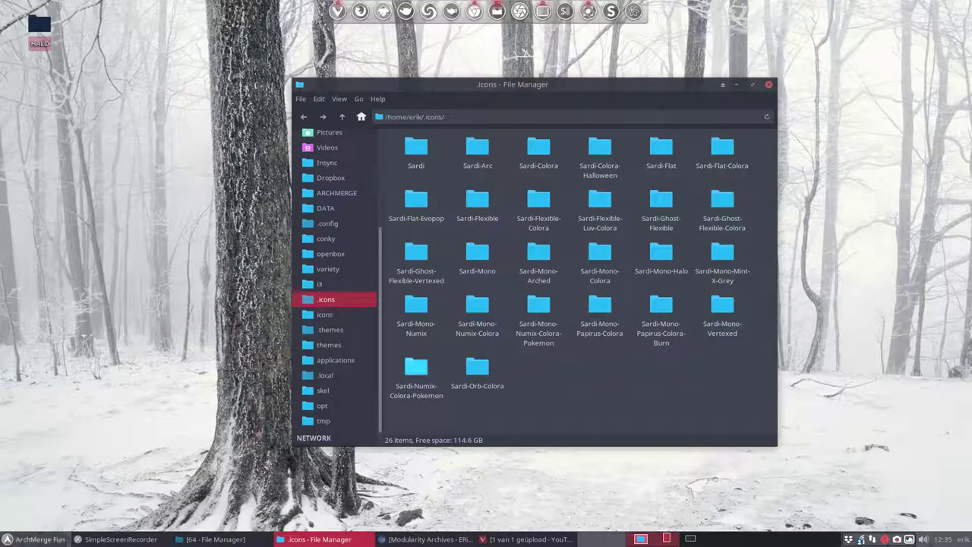
click(34, 540)
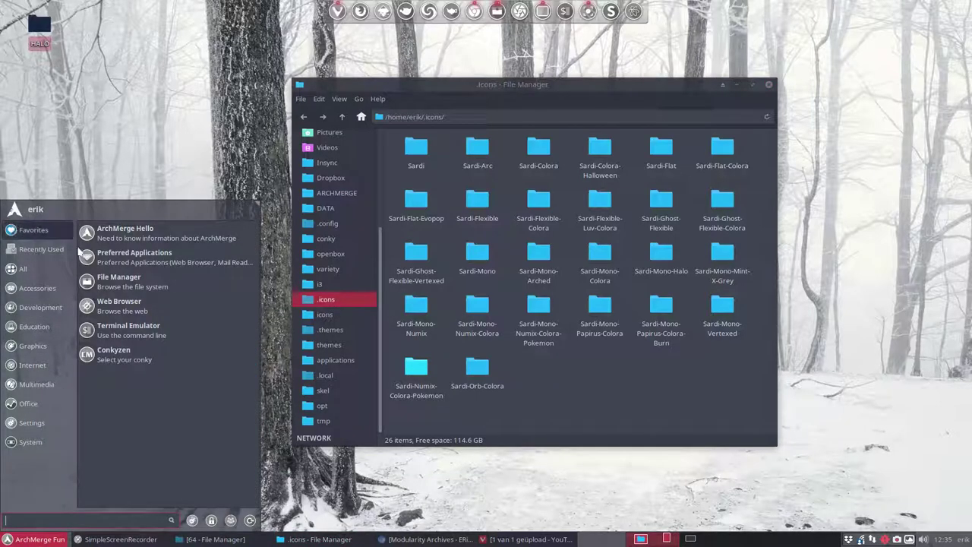
click(535, 387)
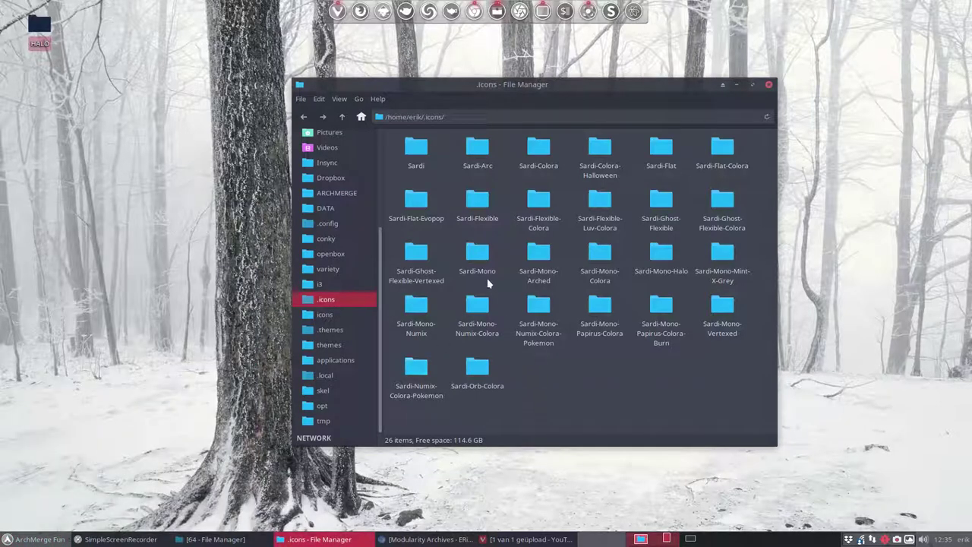
- Copy favorites.svg from the Sardi-Mono theme's scalable/places folder and look through the folder's other icons
double_click(479, 255)
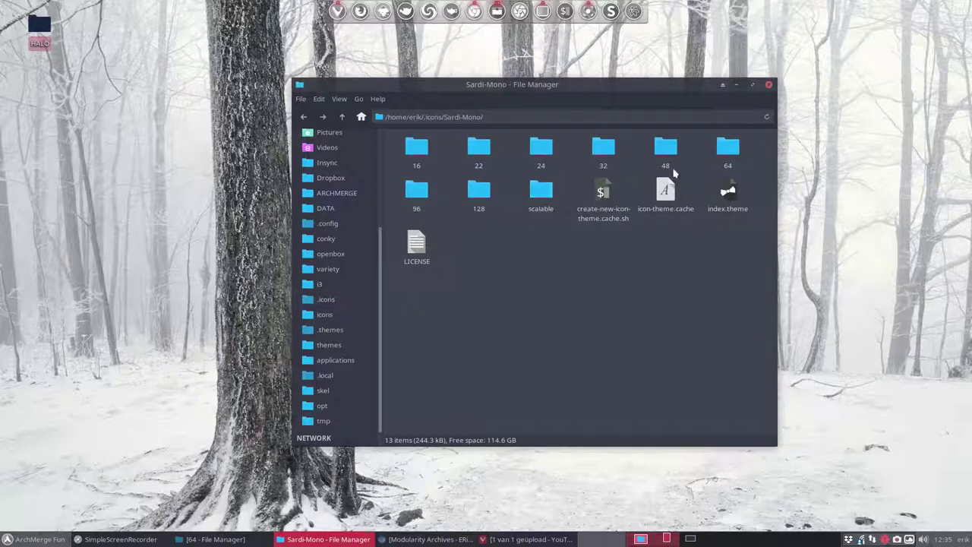
click(536, 196)
double_click(536, 196)
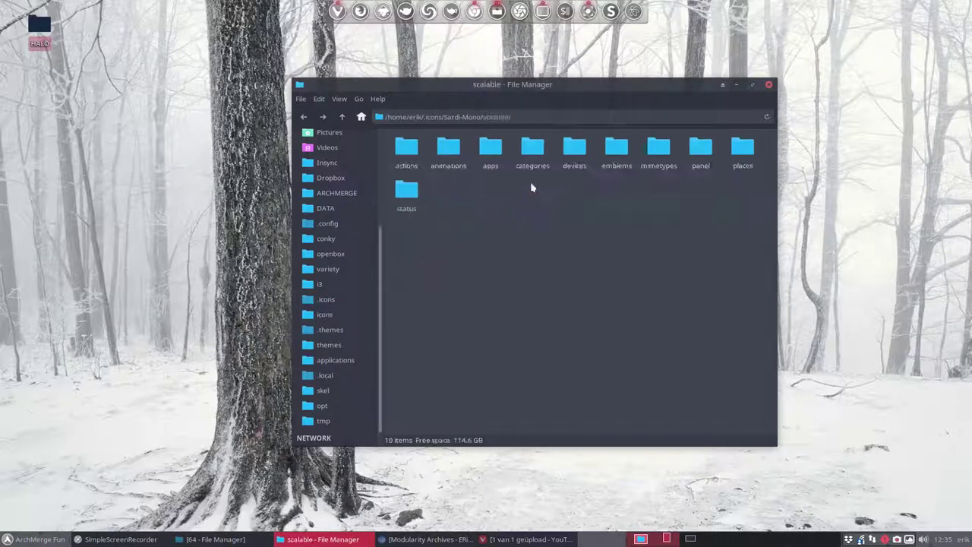
double_click(728, 146)
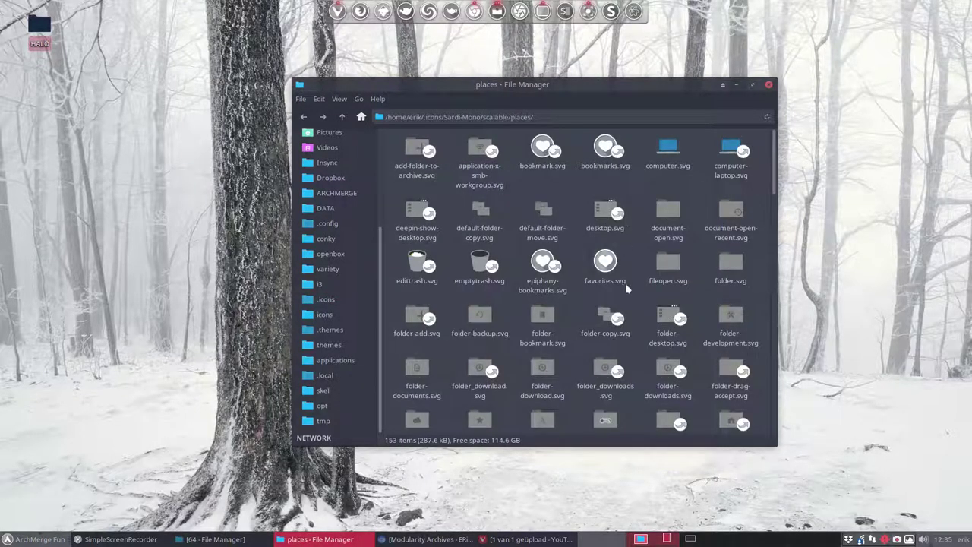
click(608, 264)
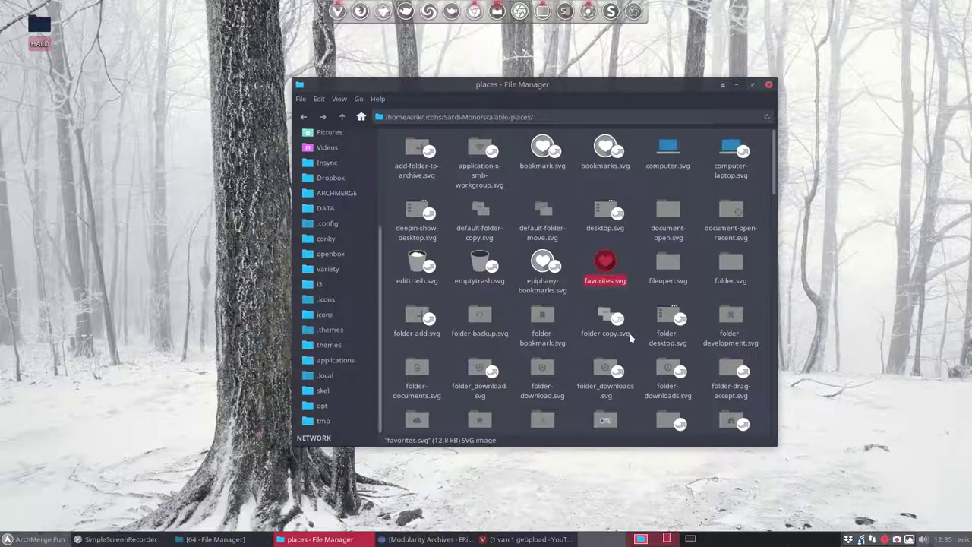
scroll(631, 338, down, 10)
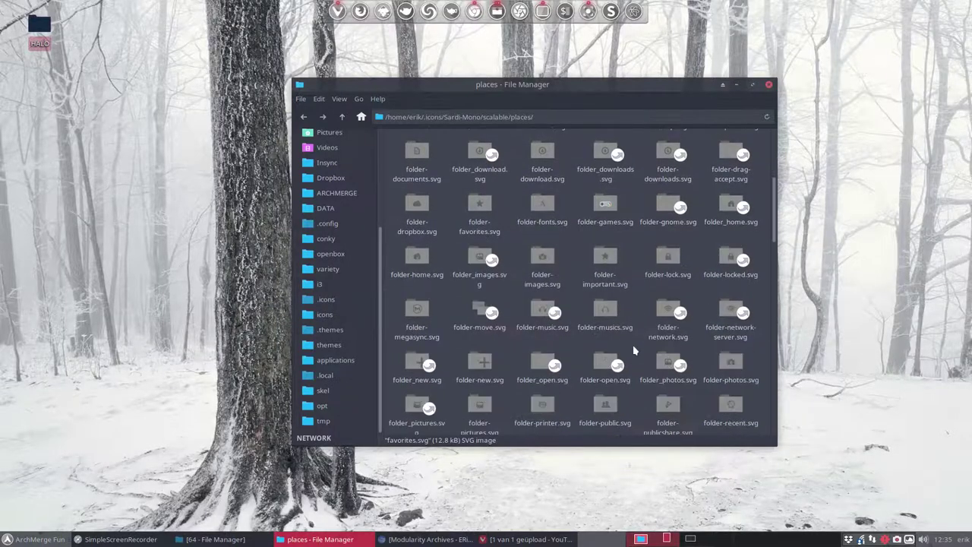
scroll(634, 349, down, 10)
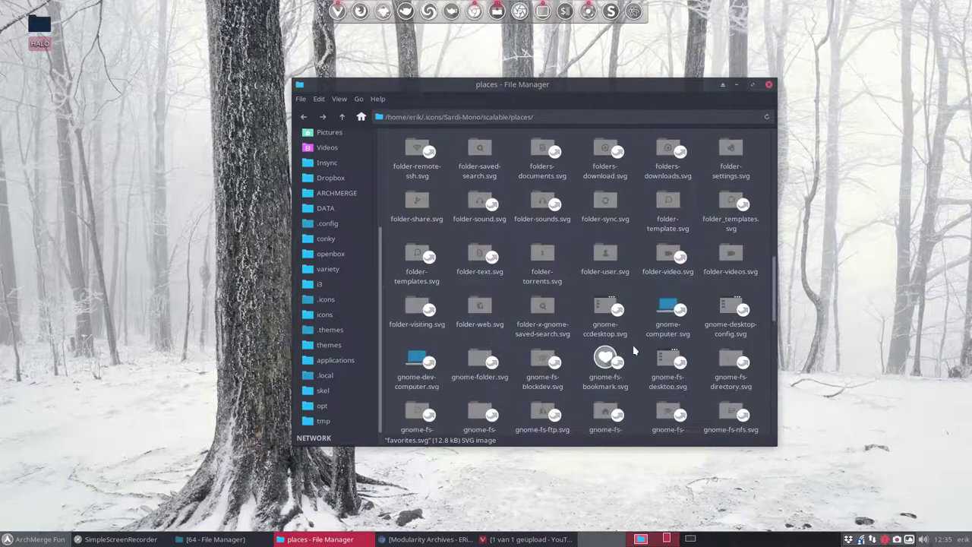
scroll(634, 350, down, 10)
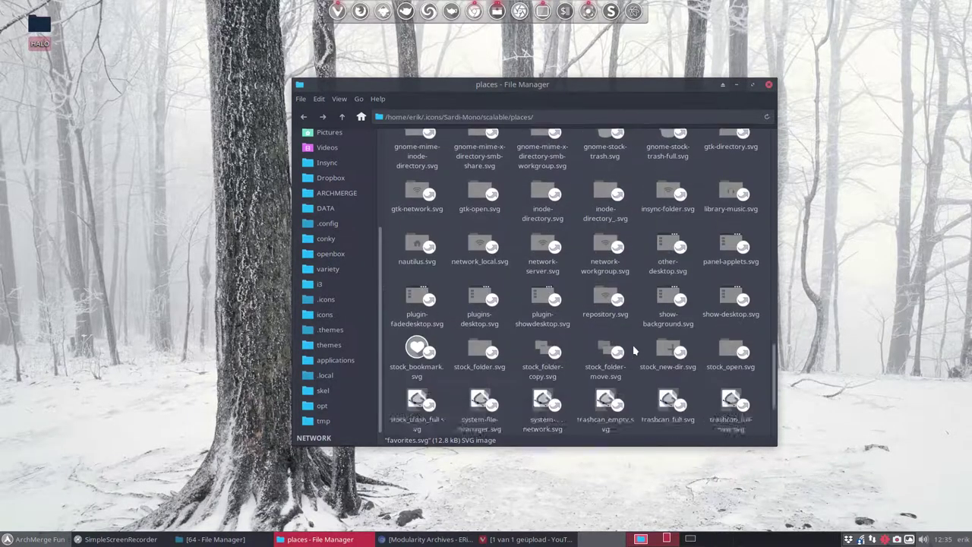
scroll(634, 349, down, 1)
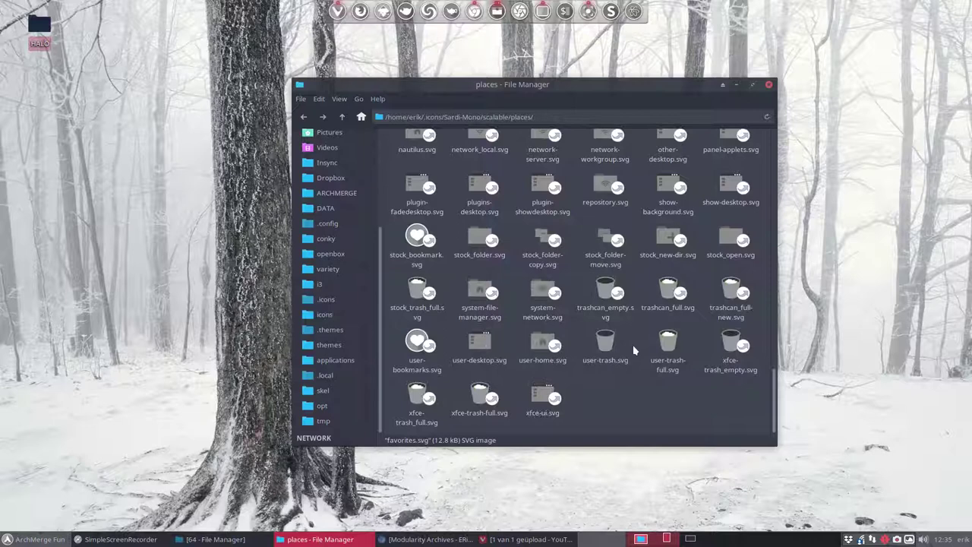
- Paste favorites.svg into the Sardi-Mono-Halo theme's scalable/places folder, replacing the existing file
click(303, 118)
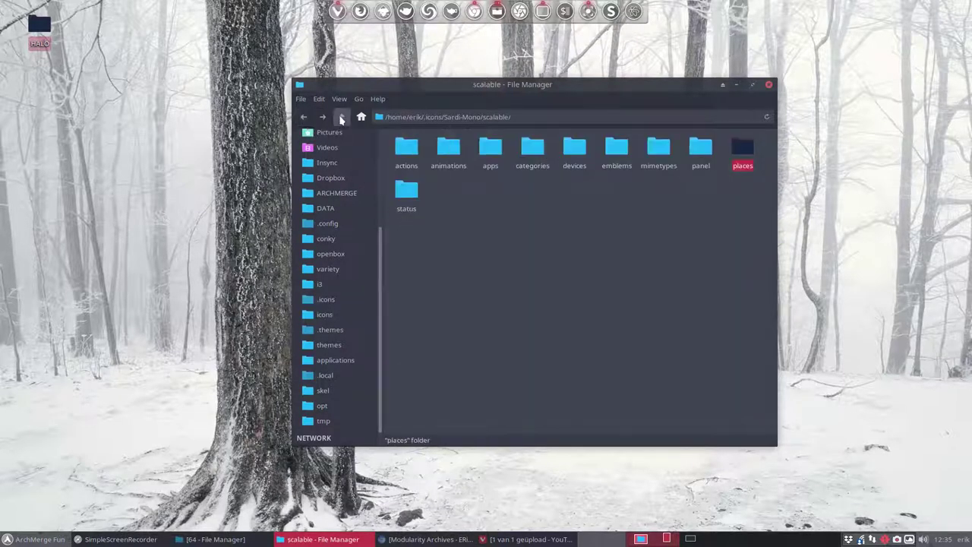
click(342, 118)
click(342, 118)
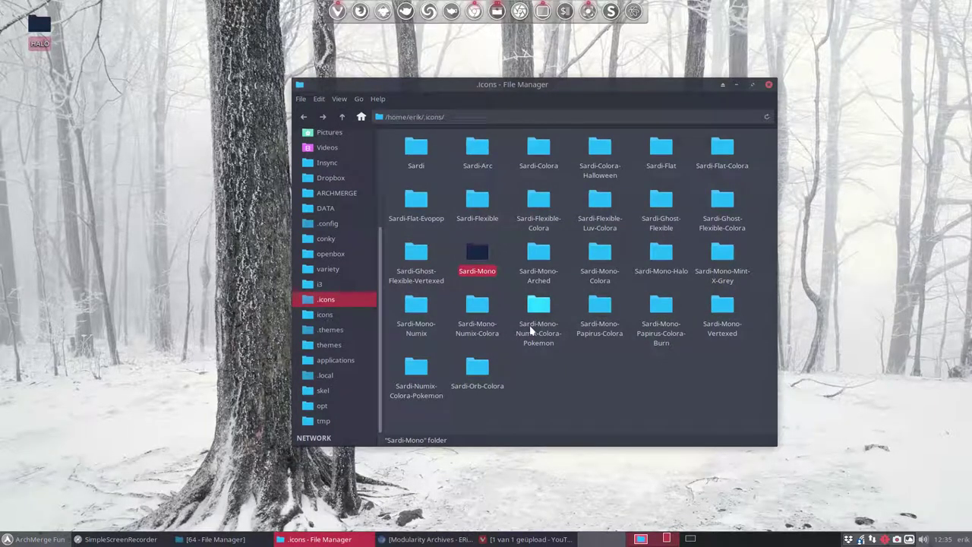
double_click(661, 252)
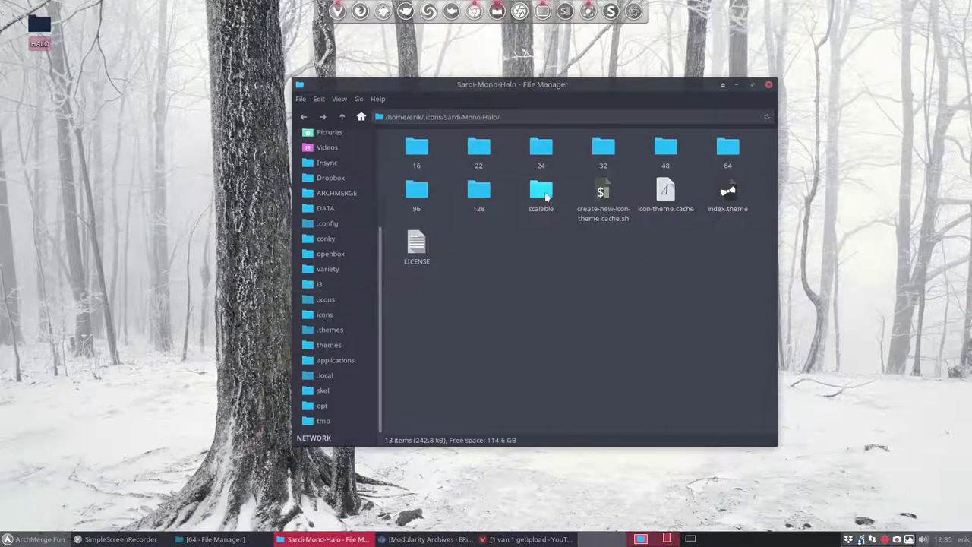
double_click(544, 194)
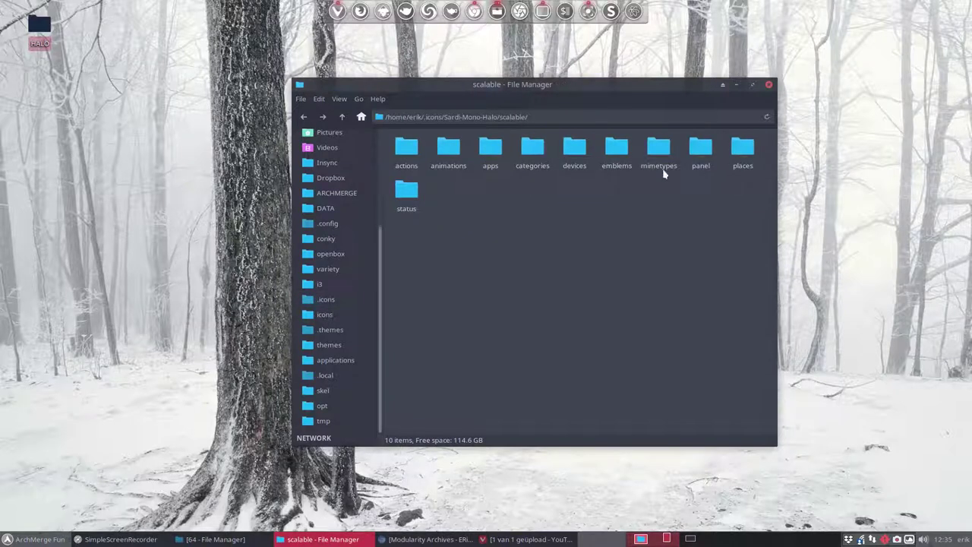
double_click(741, 148)
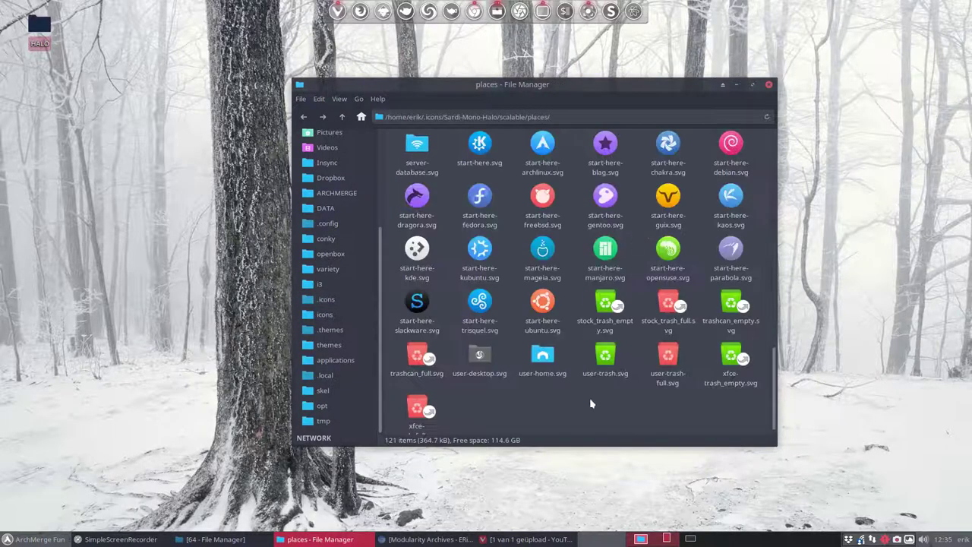
key(ctrl+v)
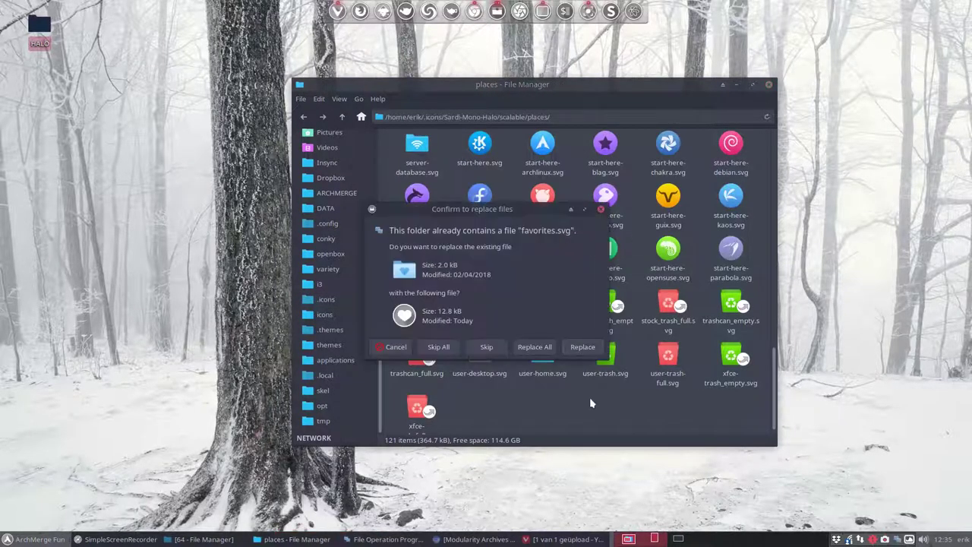
click(582, 345)
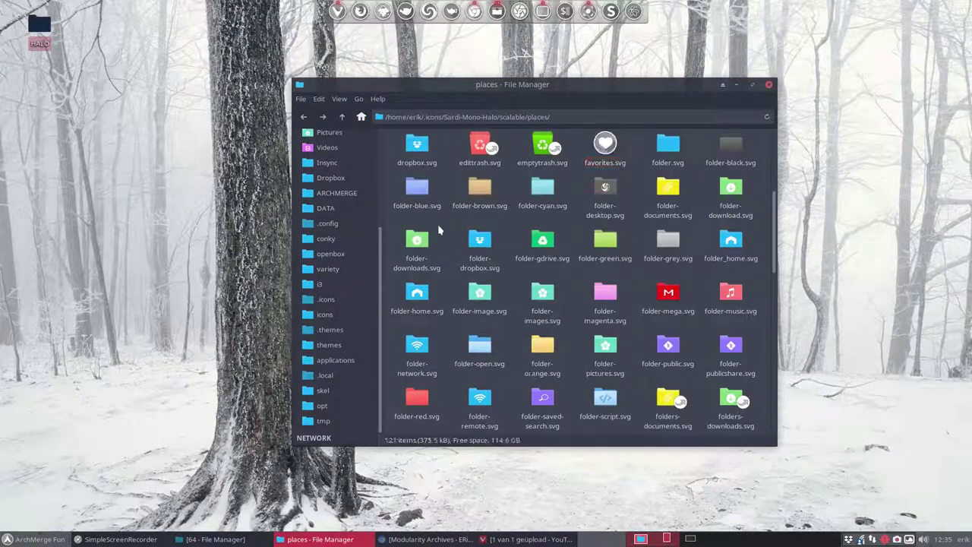
- Run ./create-new-icon-theme.cache.sh in a terminal in the Sardi-Mono-Halo folder, and close the terminal and the folder window
click(343, 116)
click(346, 113)
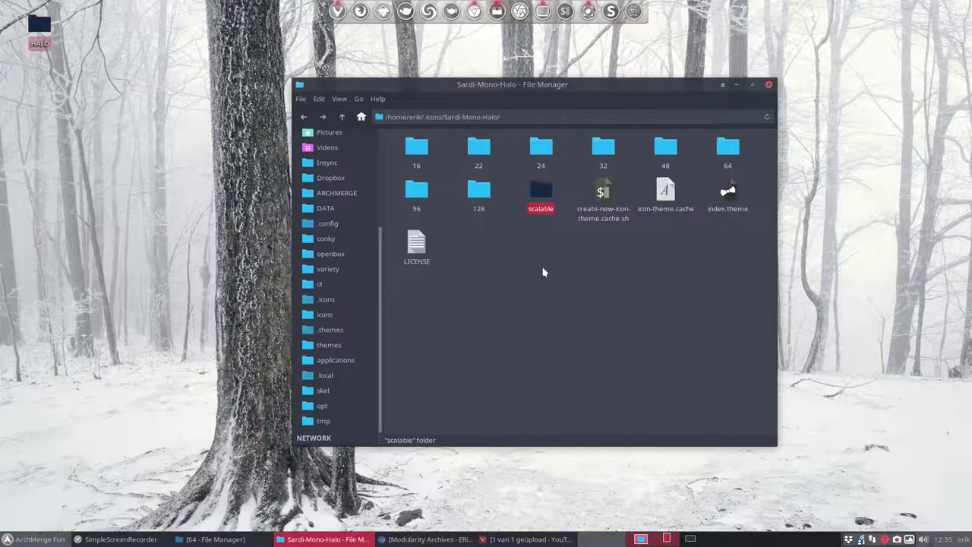
right_click(543, 270)
click(601, 337)
text(./cr)
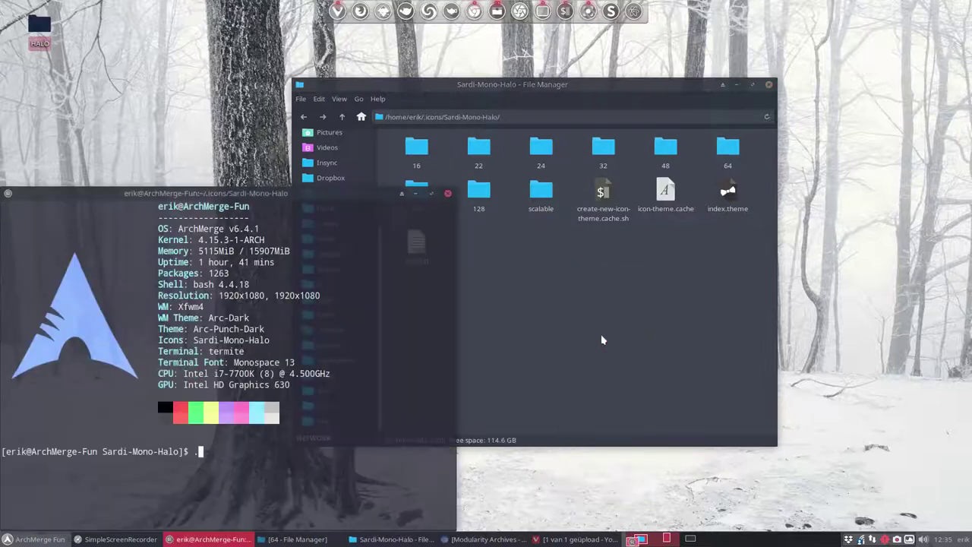
key(Tab)
key(Return)
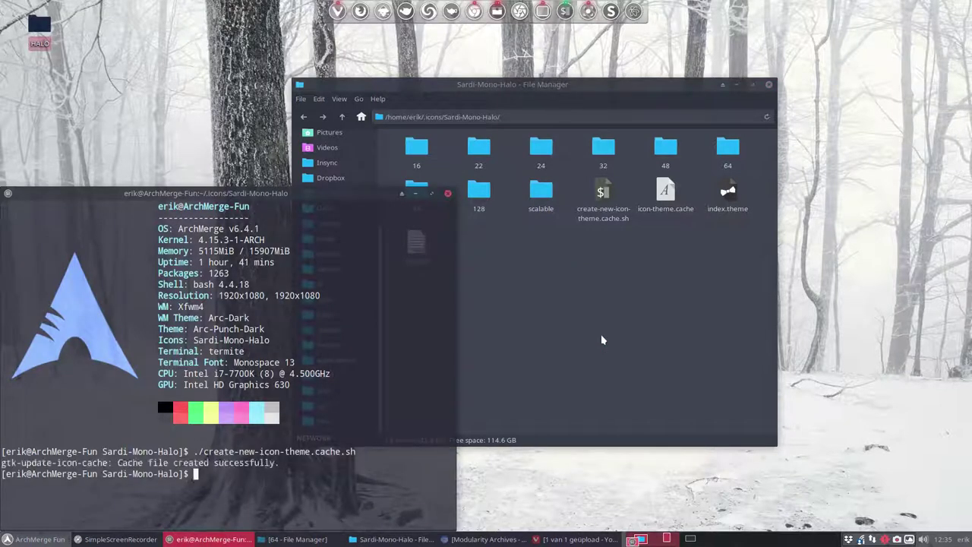
click(448, 194)
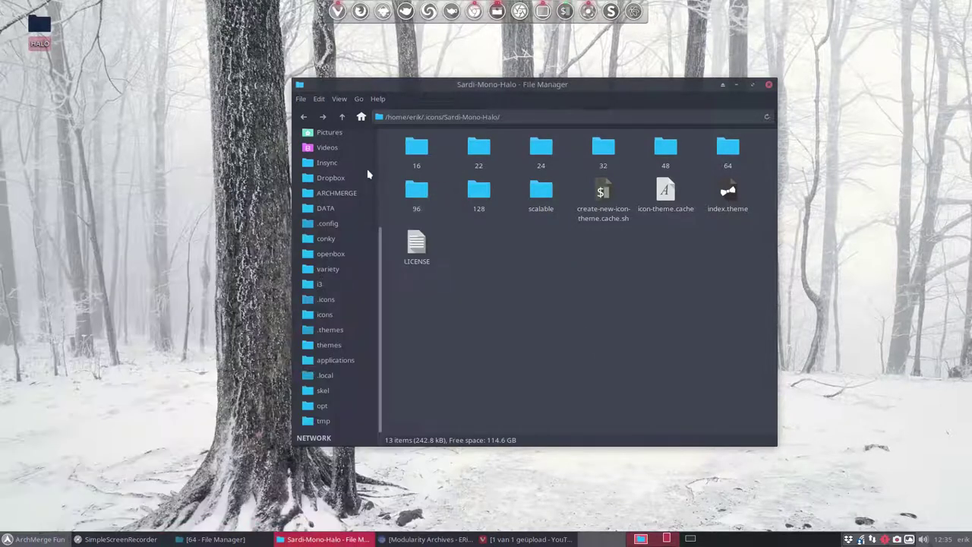
click(769, 88)
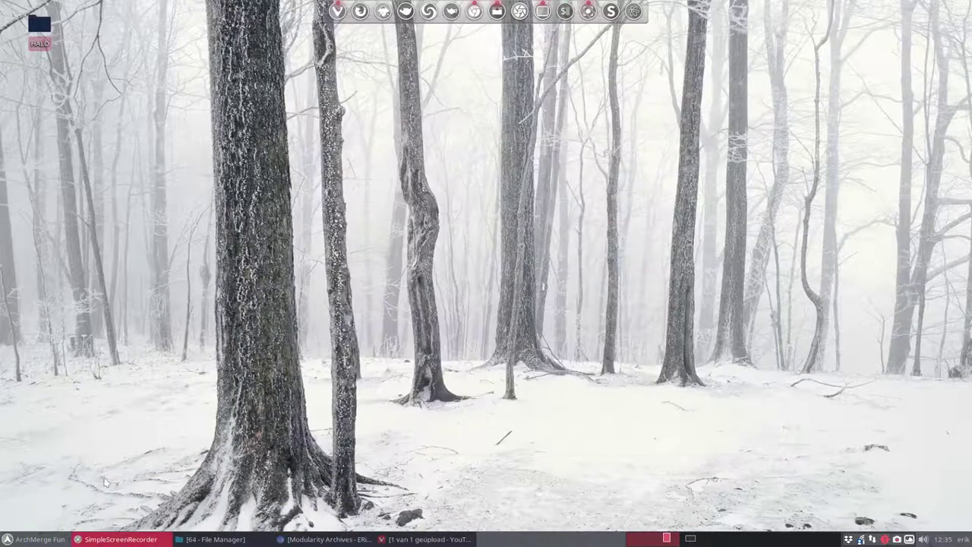
- Reload the icons by switching to Sardi Mono Colora and back to Sardi Mono Halo, and check the application menu's Favorites icon
key(super)
click(32, 251)
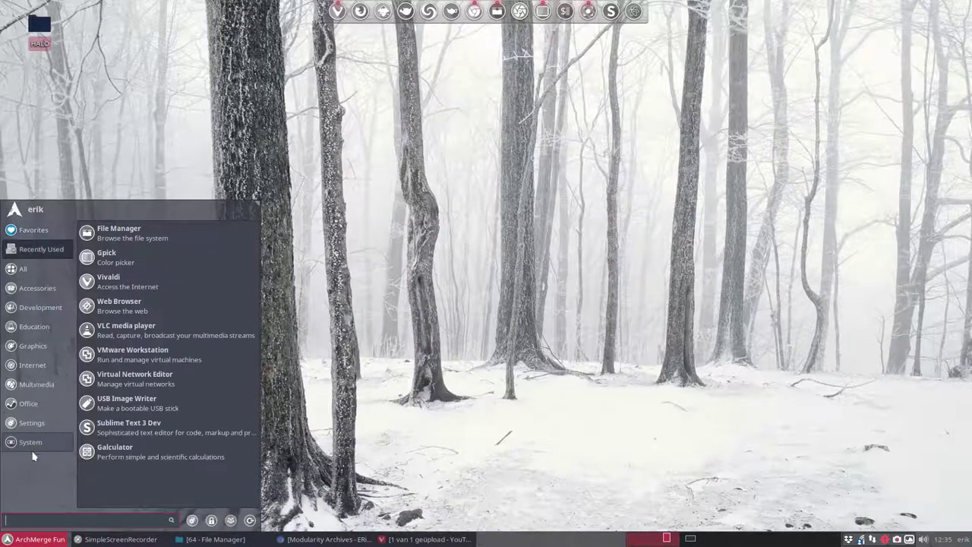
click(192, 521)
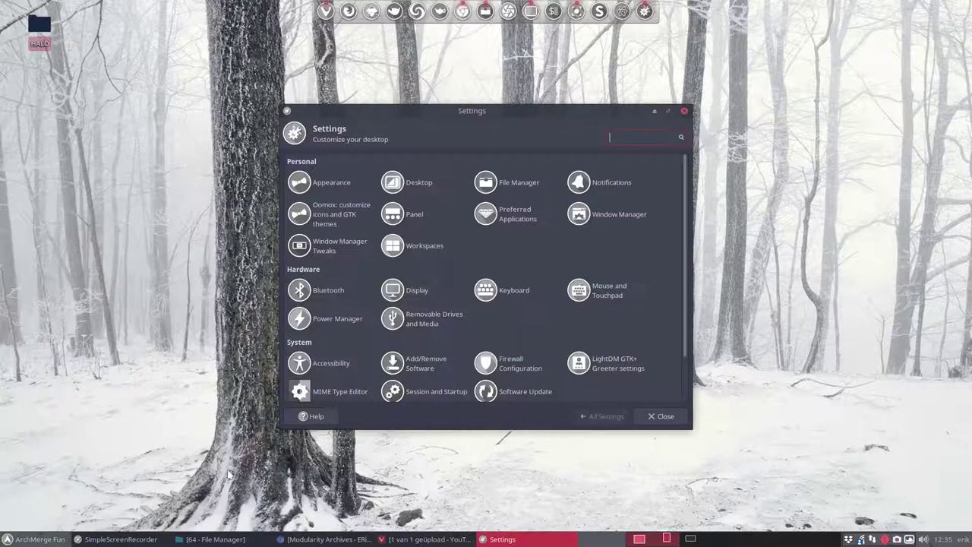
click(334, 184)
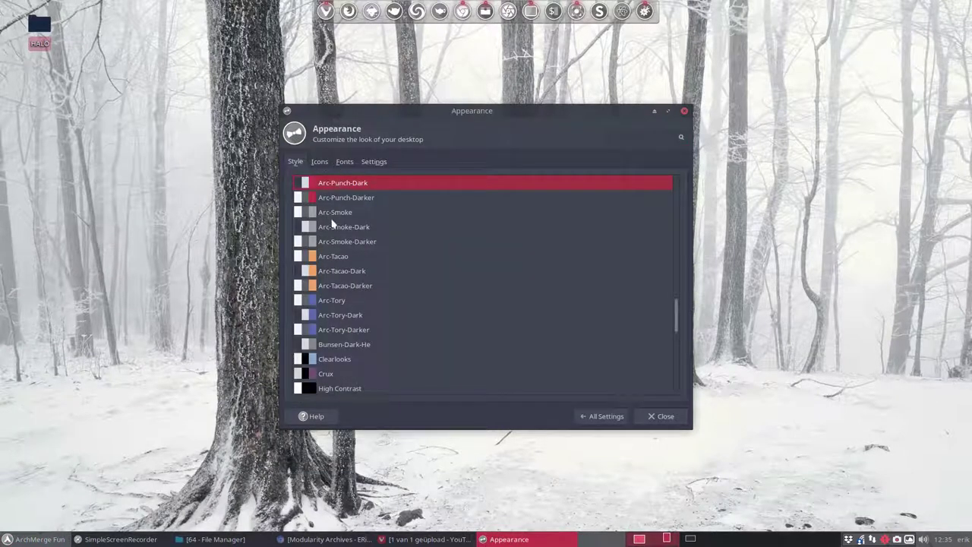
click(322, 256)
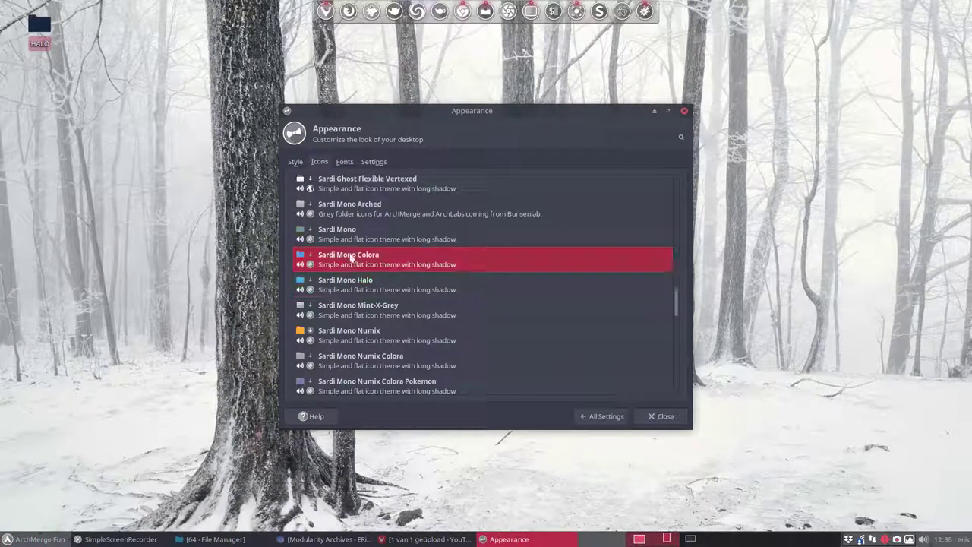
click(325, 283)
click(12, 538)
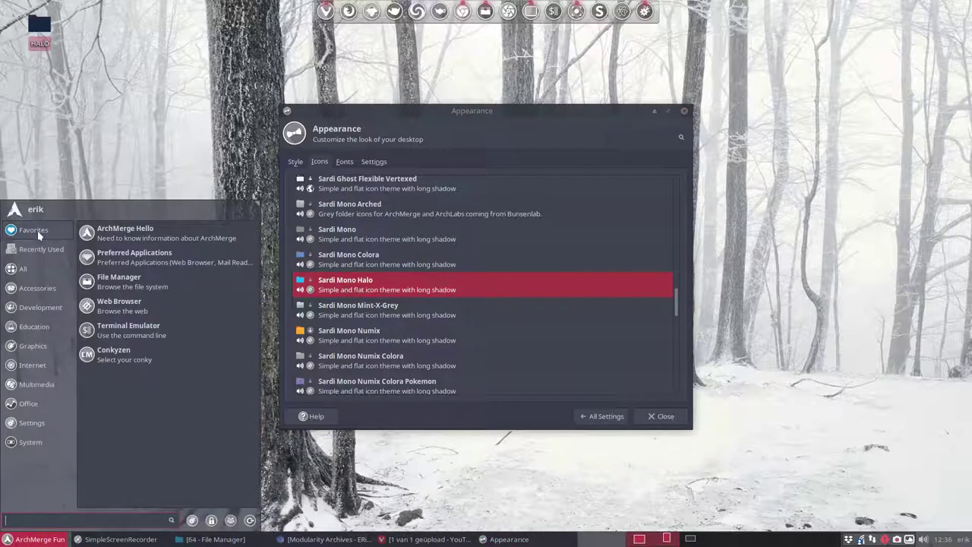
click(381, 304)
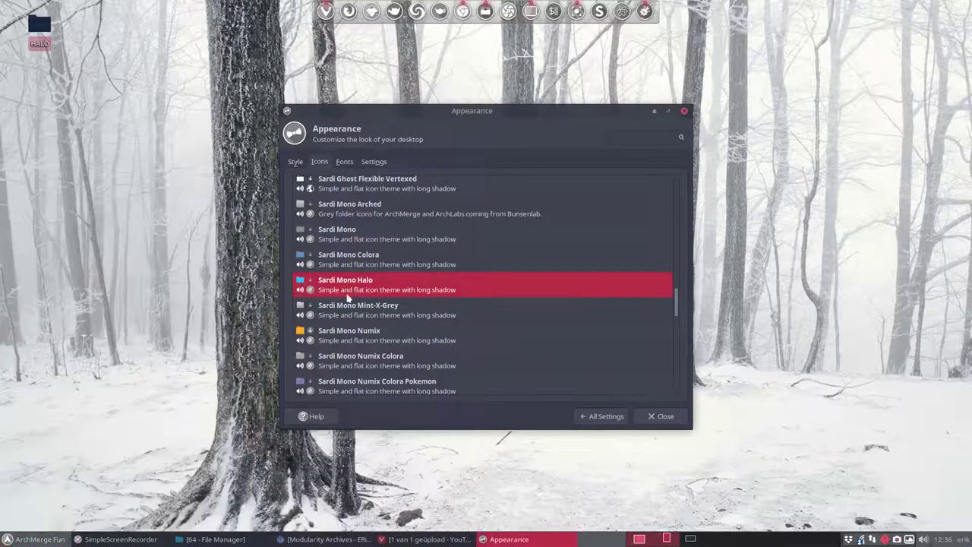
- Reselect the Sardi Mono Halo icon theme and close the Settings window
click(351, 302)
click(342, 287)
click(612, 420)
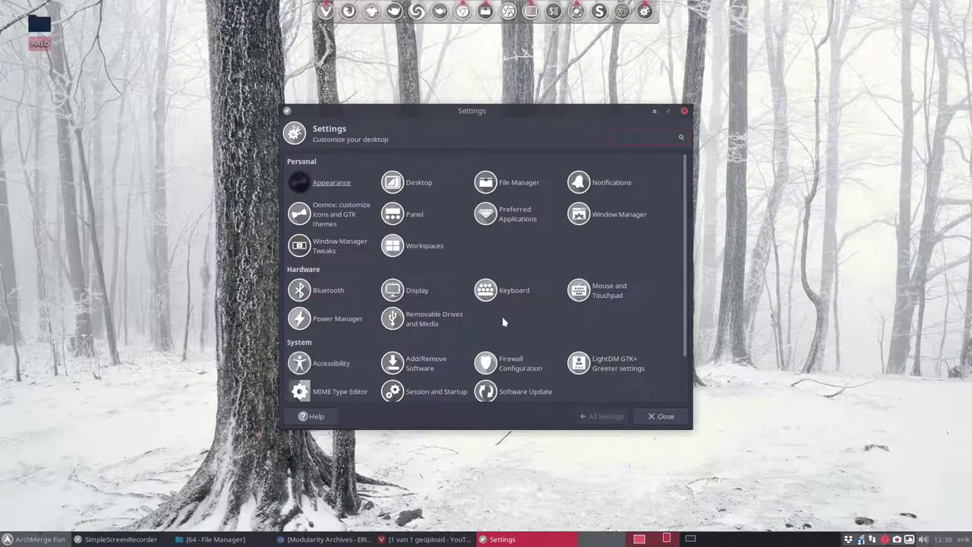
click(470, 112)
drag(470, 112, 505, 108)
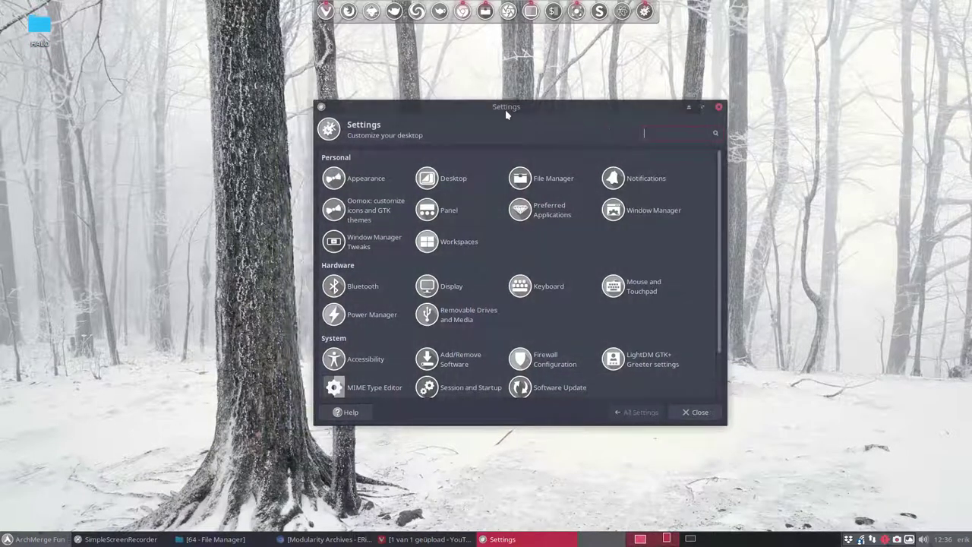
click(718, 109)
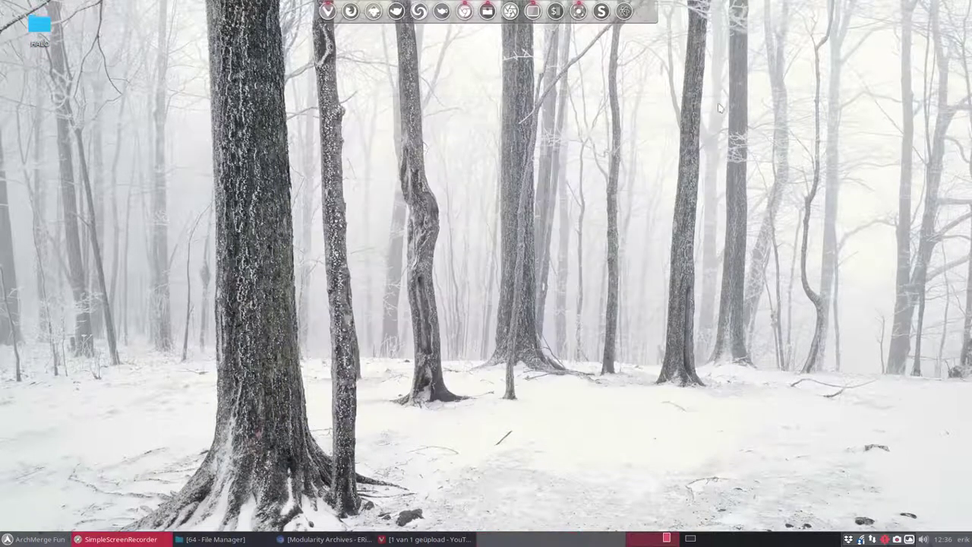
- Restore the HALO places/64 window near the screen's centre, show the .icons folder in it and select the desktop's HALO folder
click(37, 29)
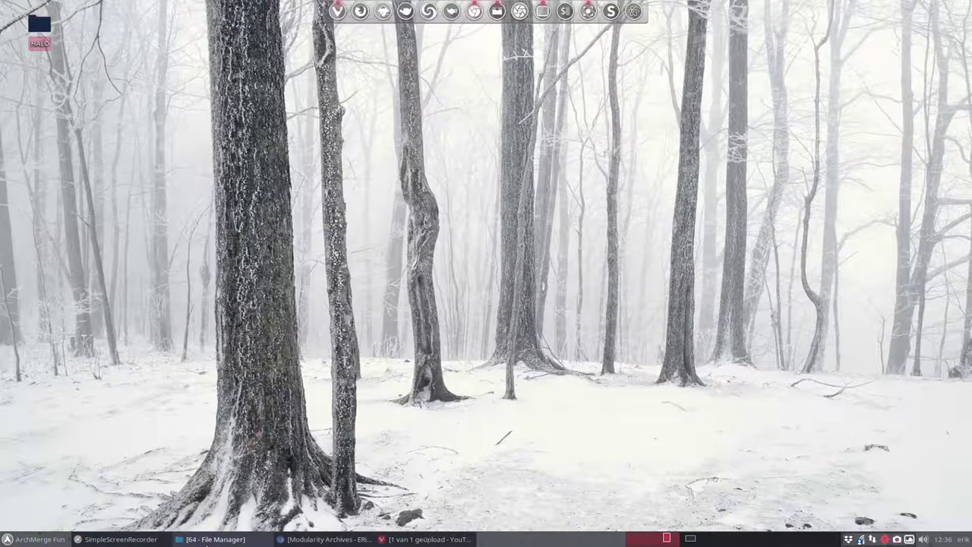
click(215, 539)
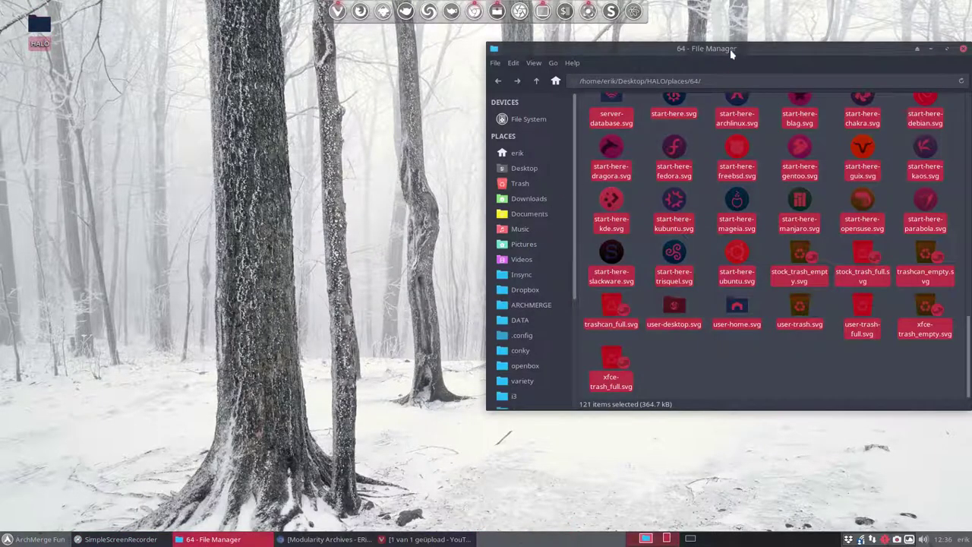
drag(732, 54, 462, 55)
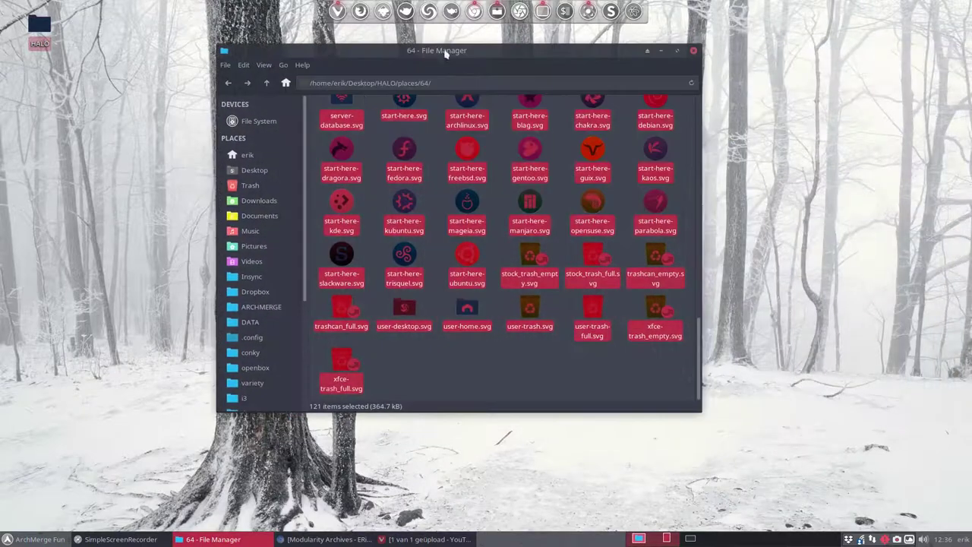
click(267, 83)
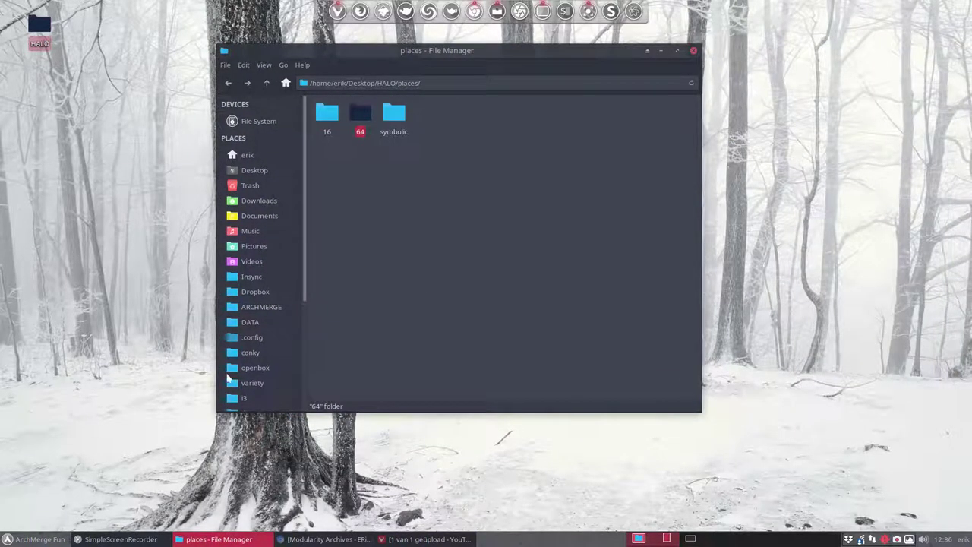
scroll(254, 380, down, 3)
click(255, 306)
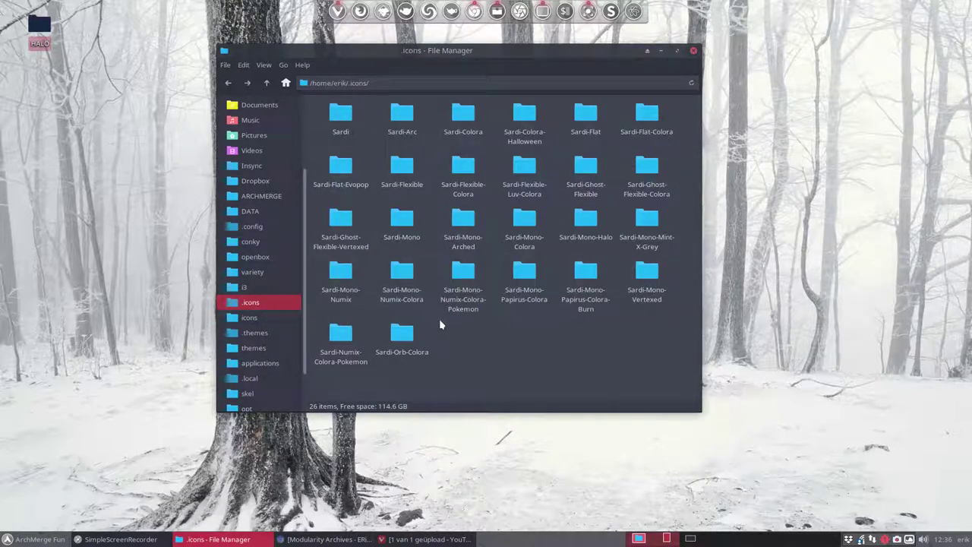
click(43, 31)
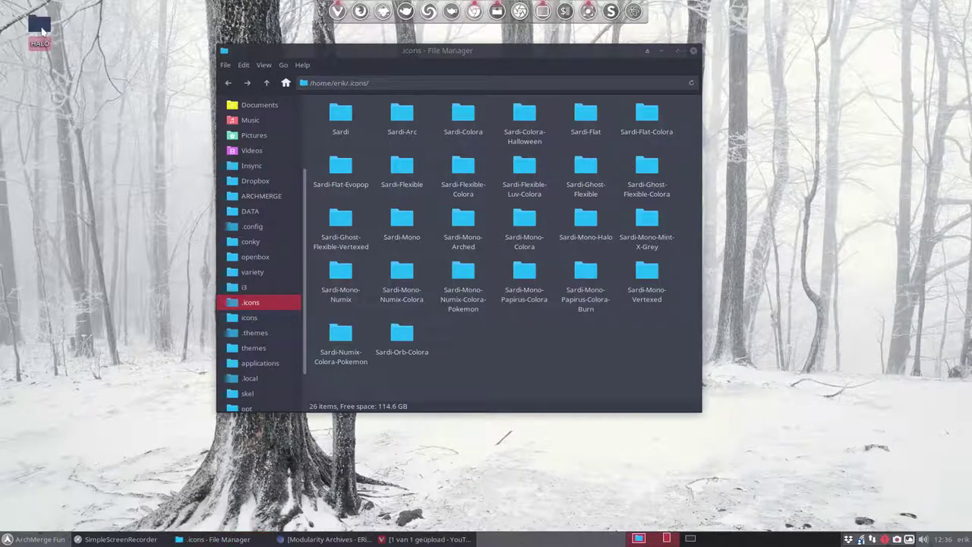
- Copy the desktop's HALO folder into .icons and rename the copy Halo-Sardi-Mono-Papirus-Colora-Burn
drag(42, 31, 465, 348)
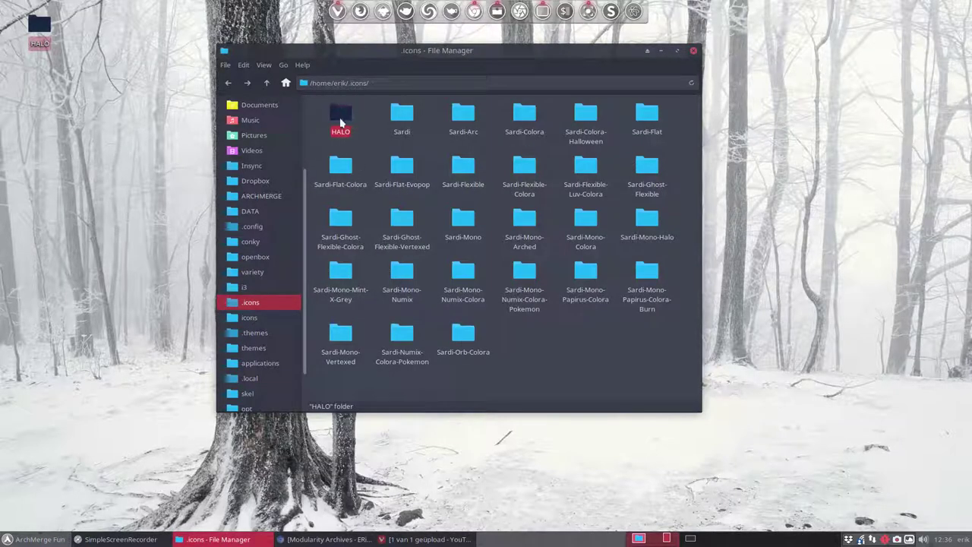
key(F2)
text(Halo-)
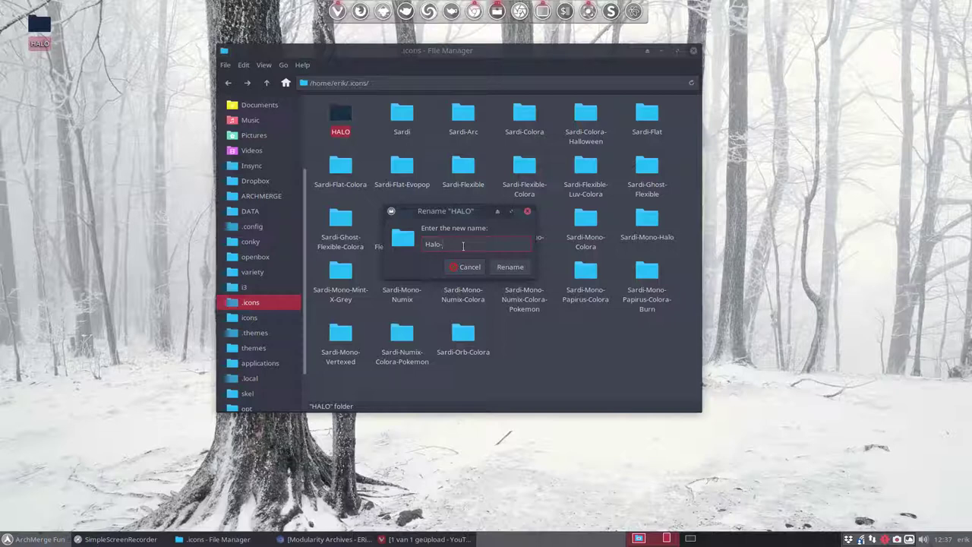
text(mon)
text(-Colora-Burn)
key(Return)
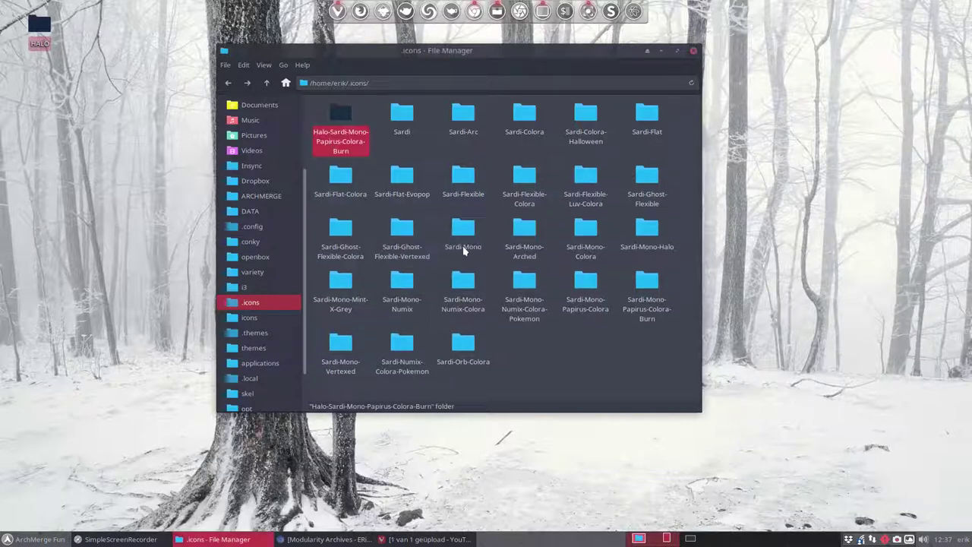
- Copy all the icons in the scalable/places folder of Sardi-Mono-Papirus-Colora-Burn
click(650, 281)
double_click(647, 289)
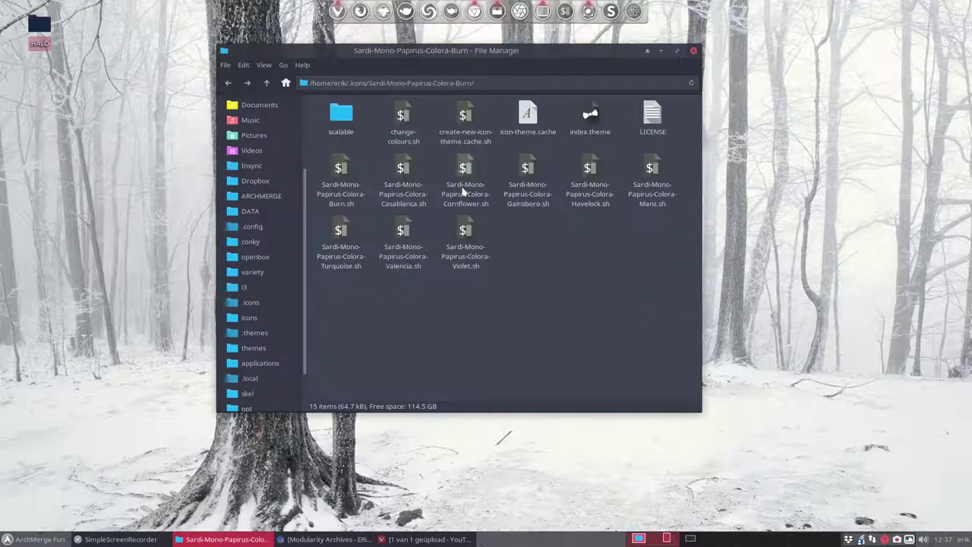
double_click(339, 110)
double_click(327, 116)
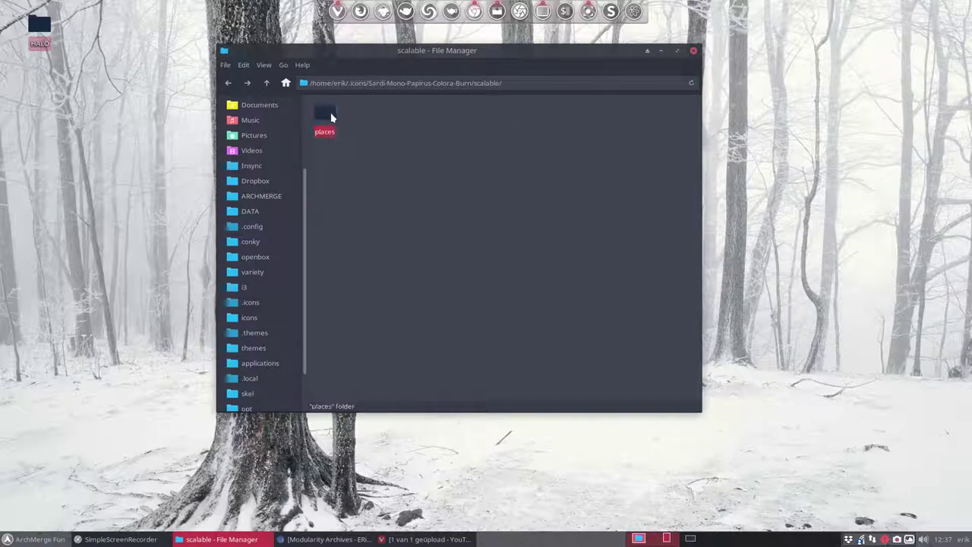
click(266, 82)
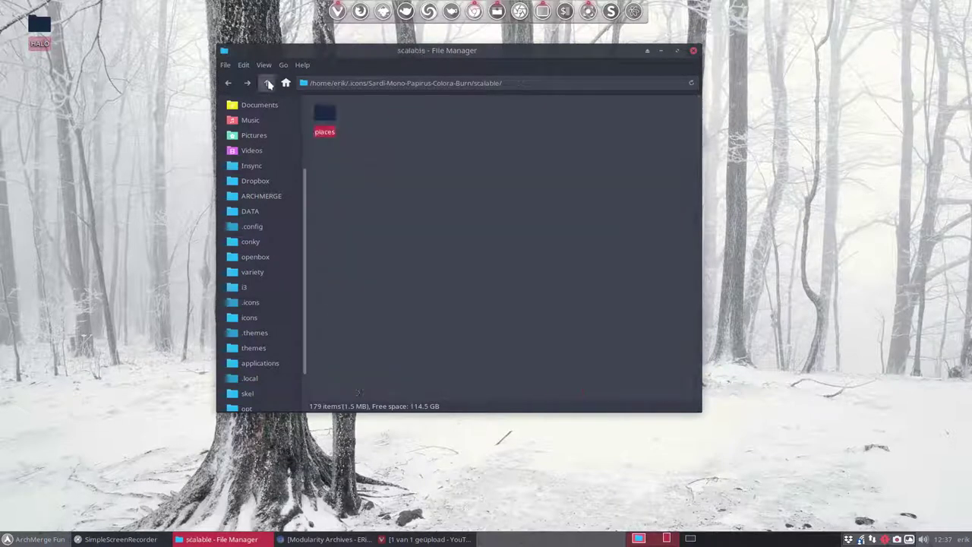
double_click(332, 119)
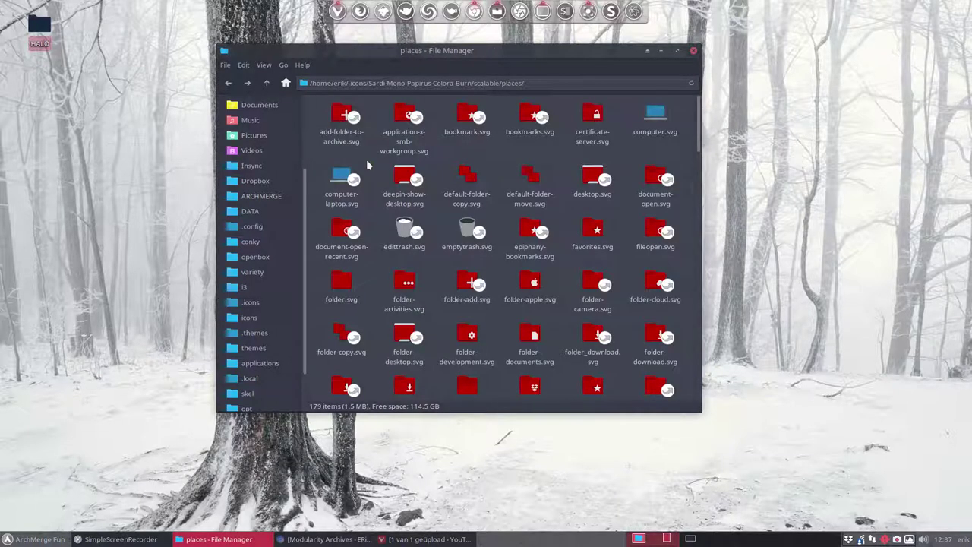
key(ctrl+a)
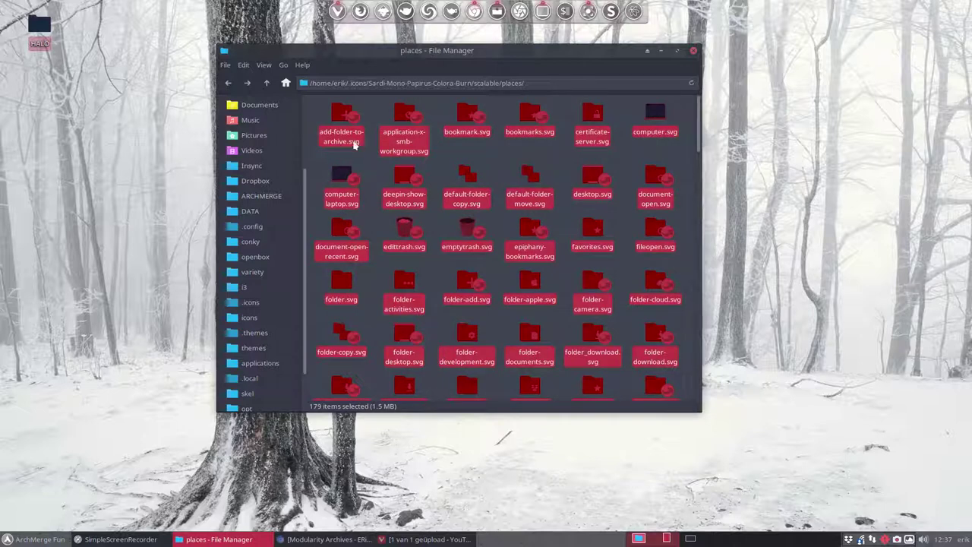
- Return to the .icons folder and open places/64 inside Halo-Sardi-Mono-Papirus-Colora-Burn
click(228, 82)
click(266, 82)
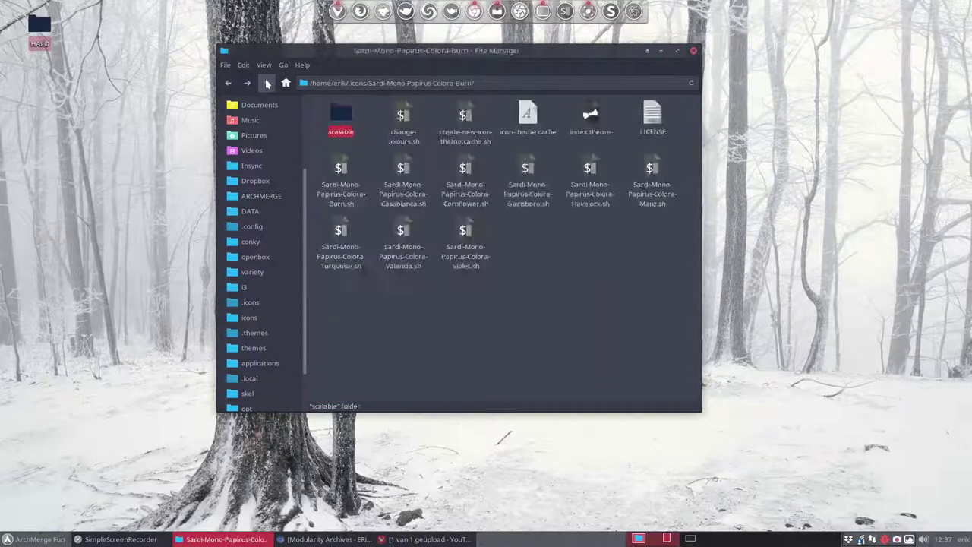
click(266, 82)
click(266, 82)
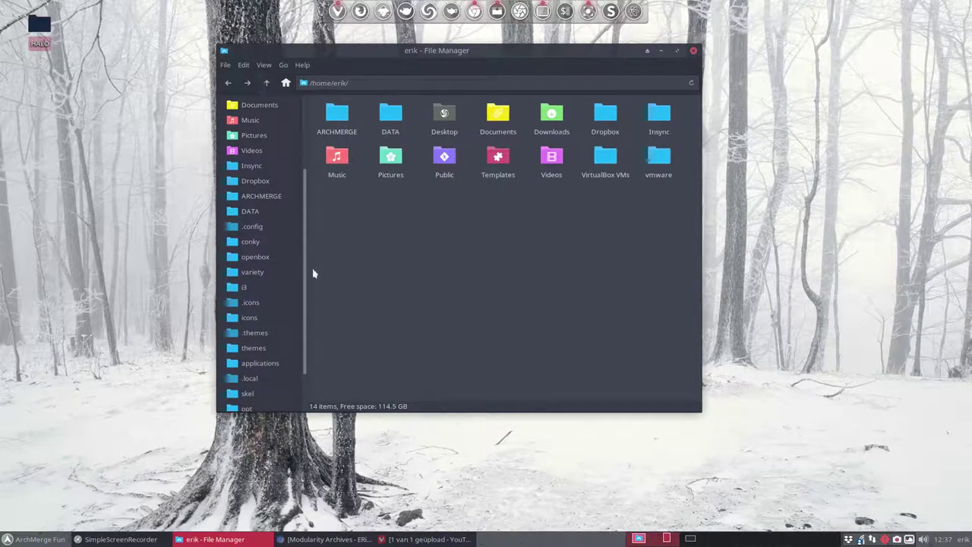
click(228, 82)
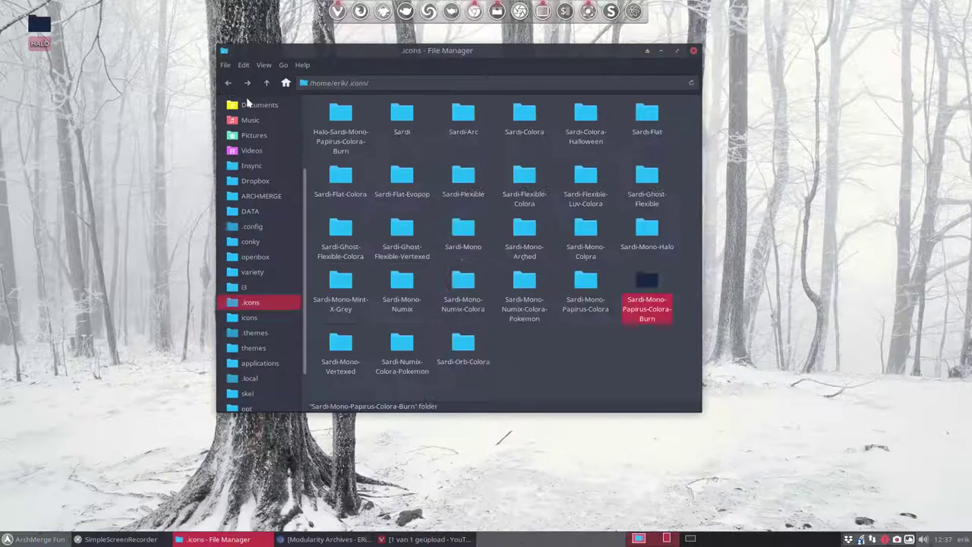
click(341, 118)
double_click(341, 115)
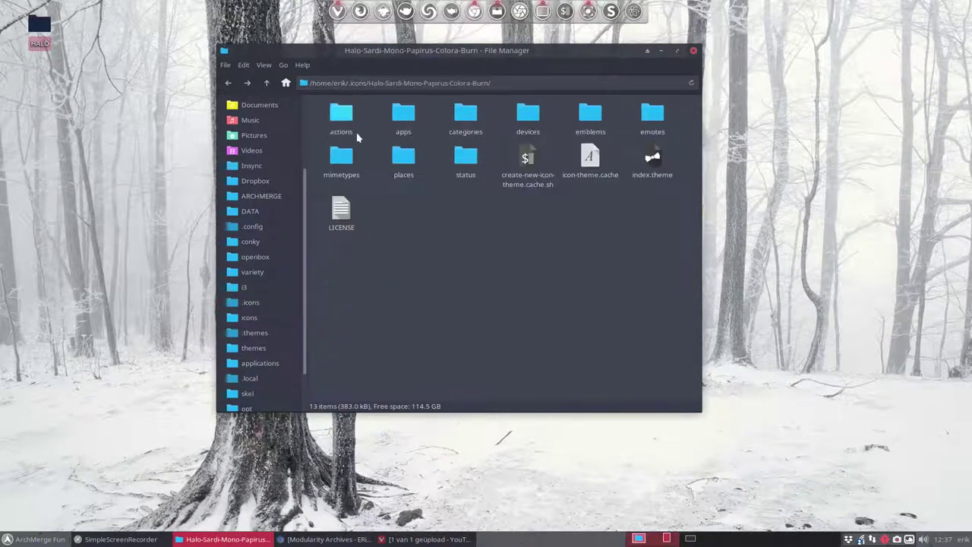
double_click(400, 161)
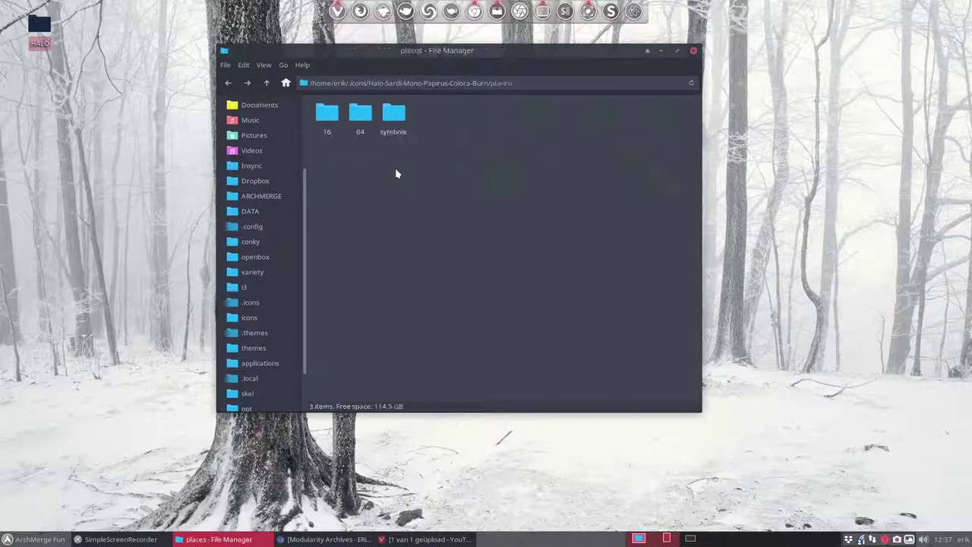
double_click(362, 113)
scroll(426, 285, down, 10)
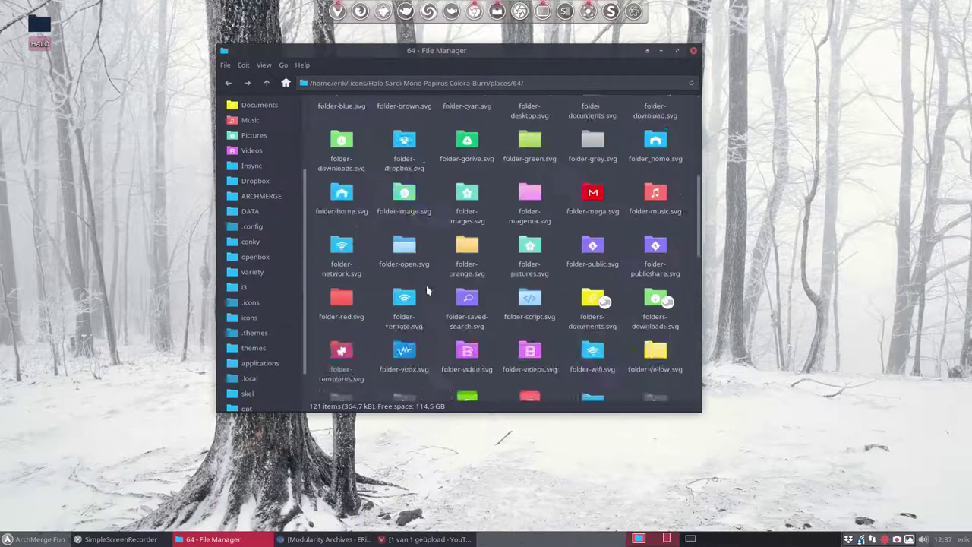
scroll(426, 281, up, 10)
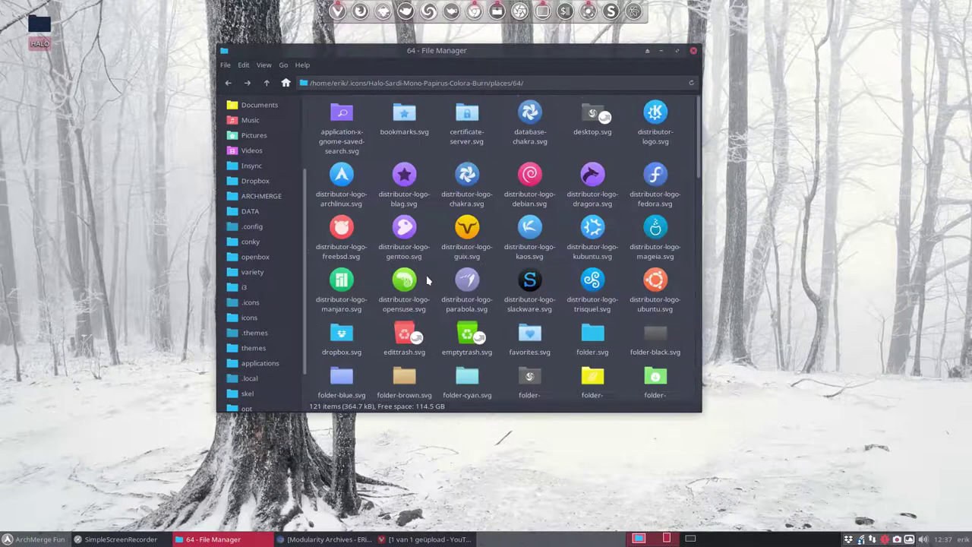
- Paste the copied icons into places/64, replacing all existing files, and look over the merged icons
right_click(378, 258)
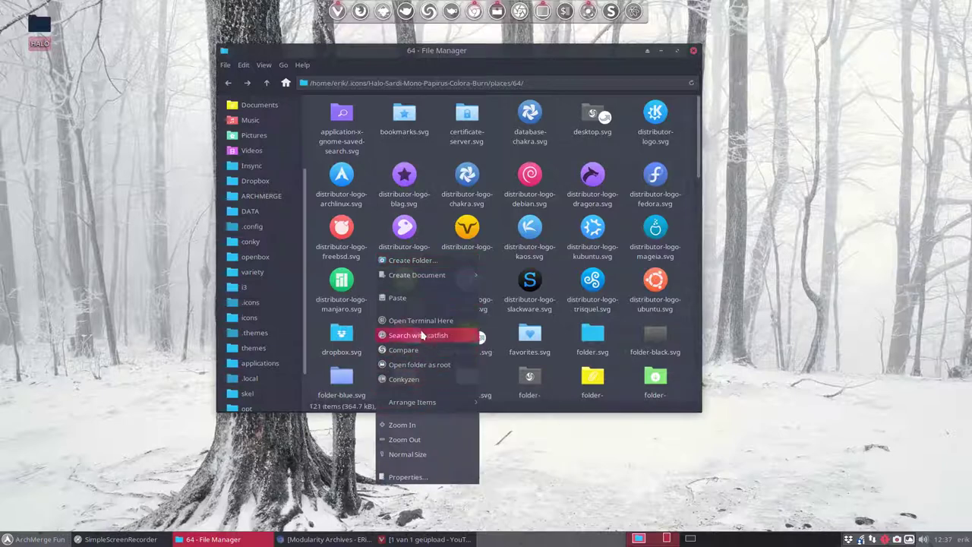
click(421, 300)
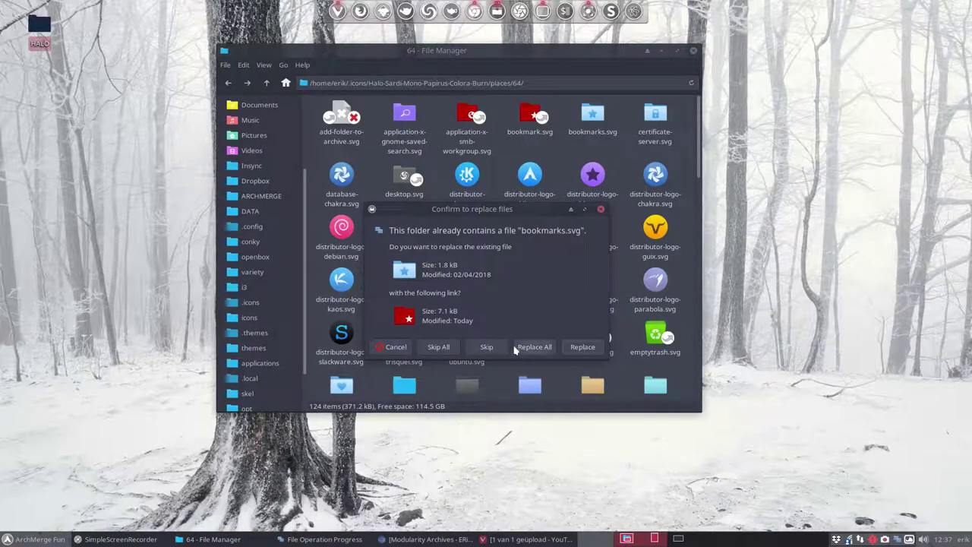
click(534, 347)
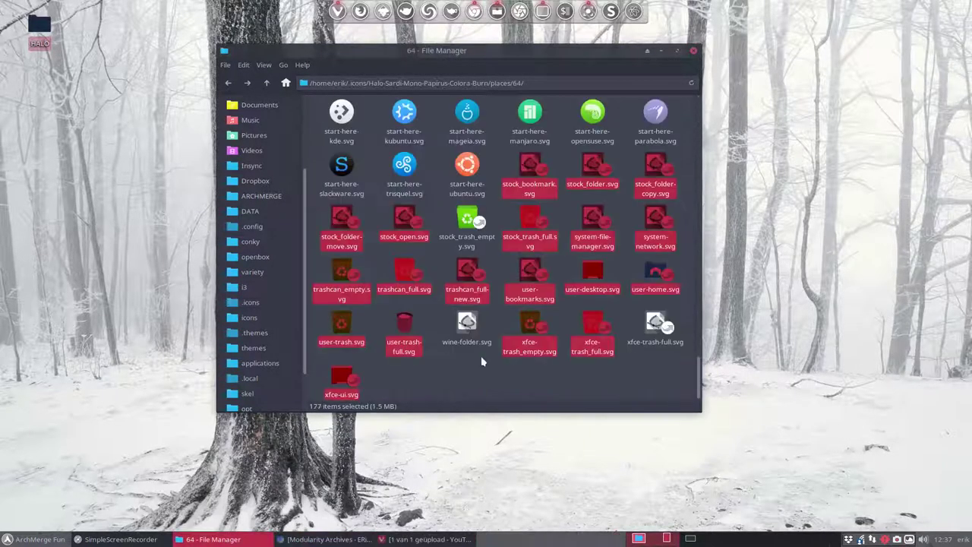
click(481, 362)
scroll(465, 323, up, 3)
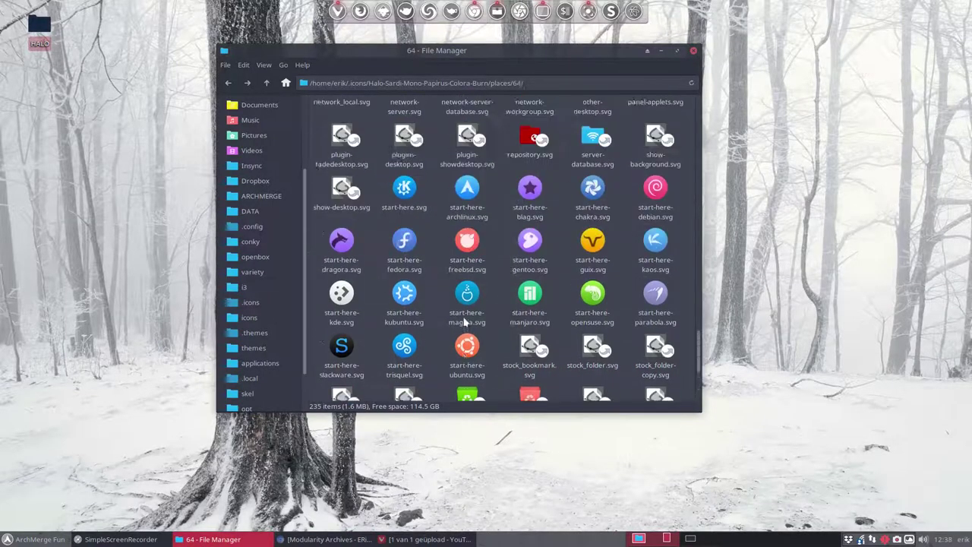
scroll(466, 323, up, 2)
scroll(465, 323, up, 10)
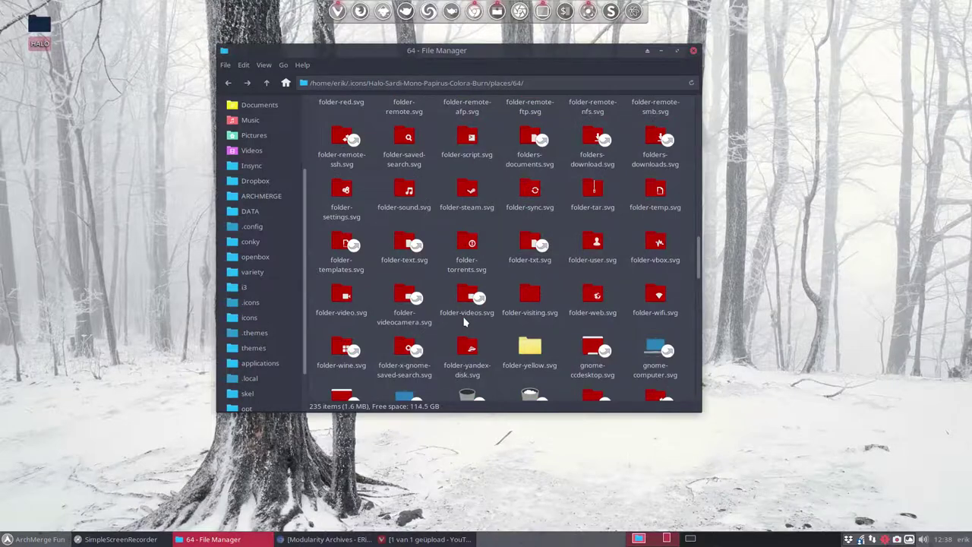
scroll(465, 323, up, 5)
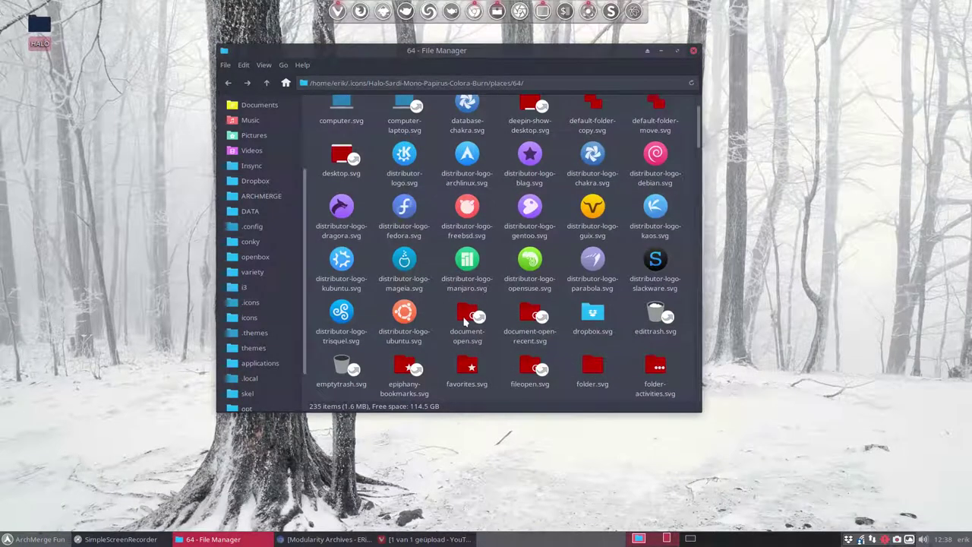
- Go back up to the theme's main folder and copy the folder name Halo-Sardi-Mono-Papirus-Colora-Burn from its path
click(267, 83)
click(267, 82)
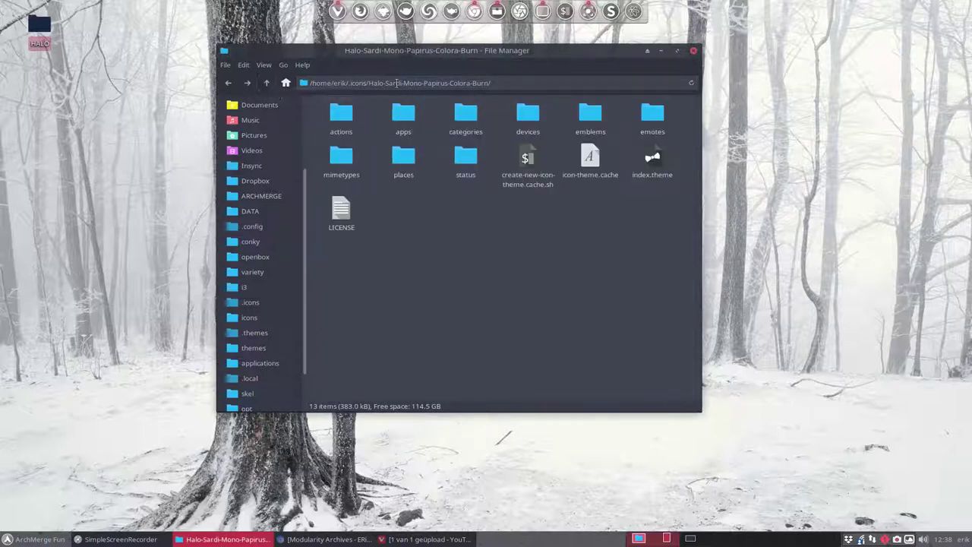
drag(369, 83, 489, 85)
key(ctrl+c)
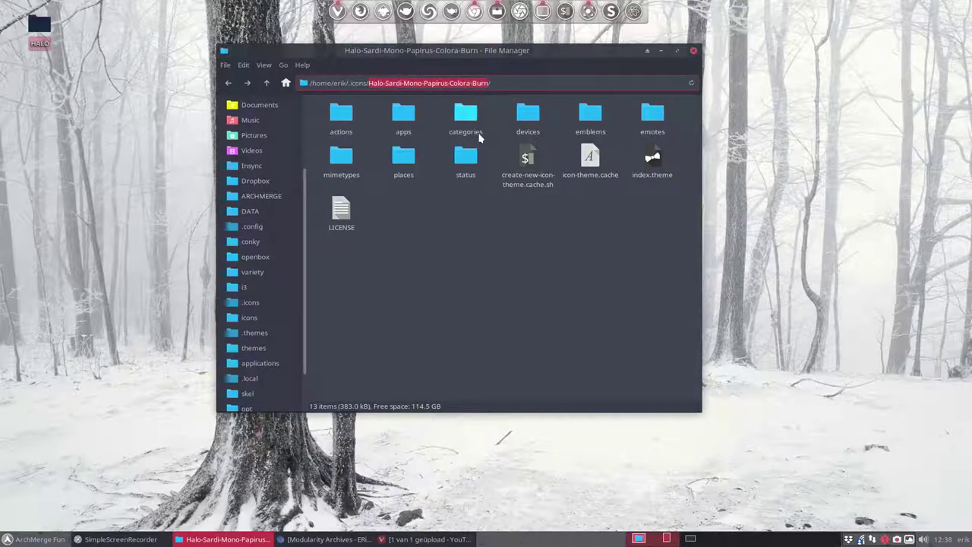
click(532, 222)
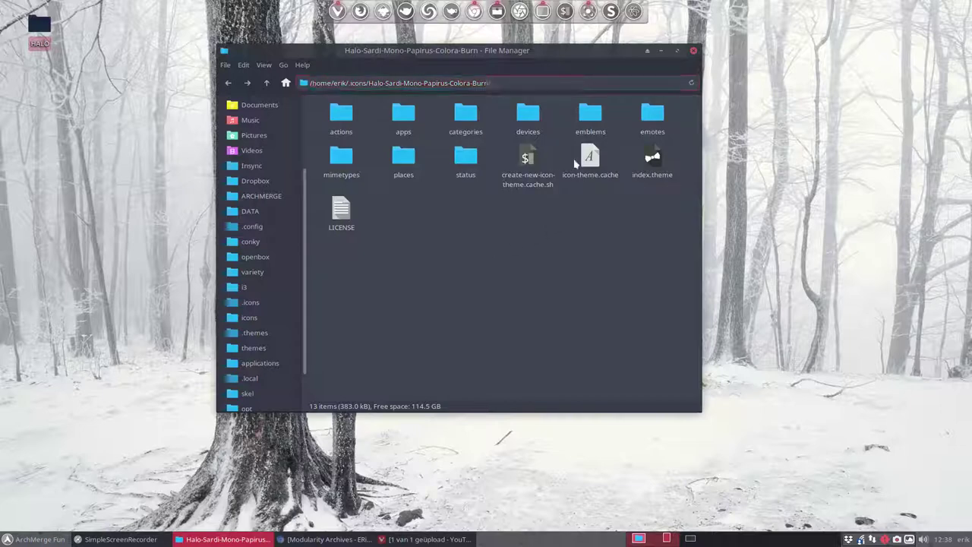
- Set Name in the theme's index.theme to Halo-Sardi-Mono-Papirus-Colora-Burn, save the file and close the editor
double_click(653, 157)
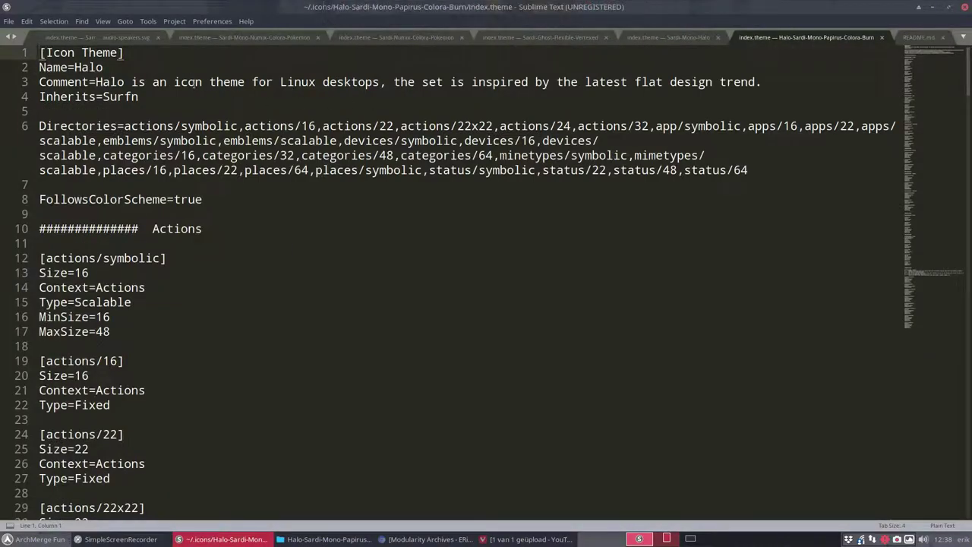
double_click(76, 67)
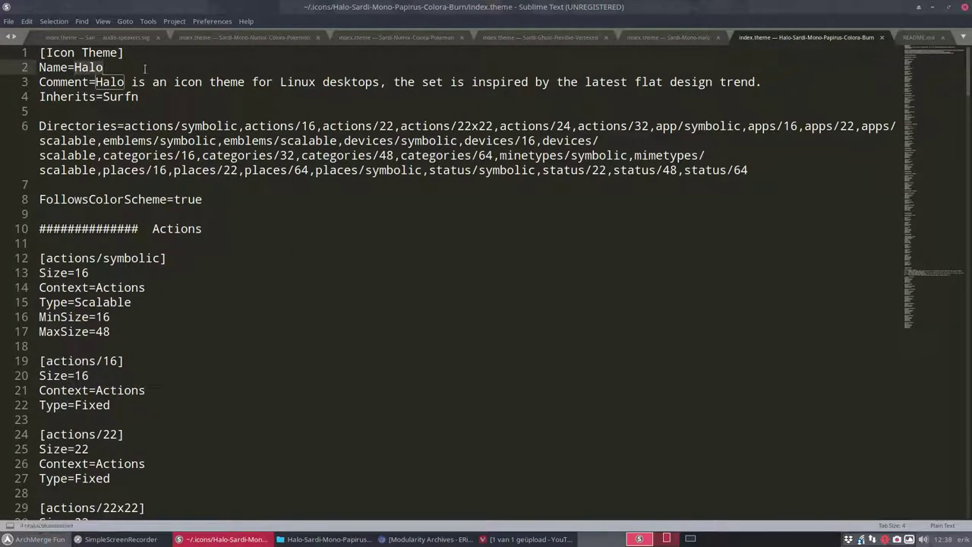
key(ctrl+v)
key(ctrl+s)
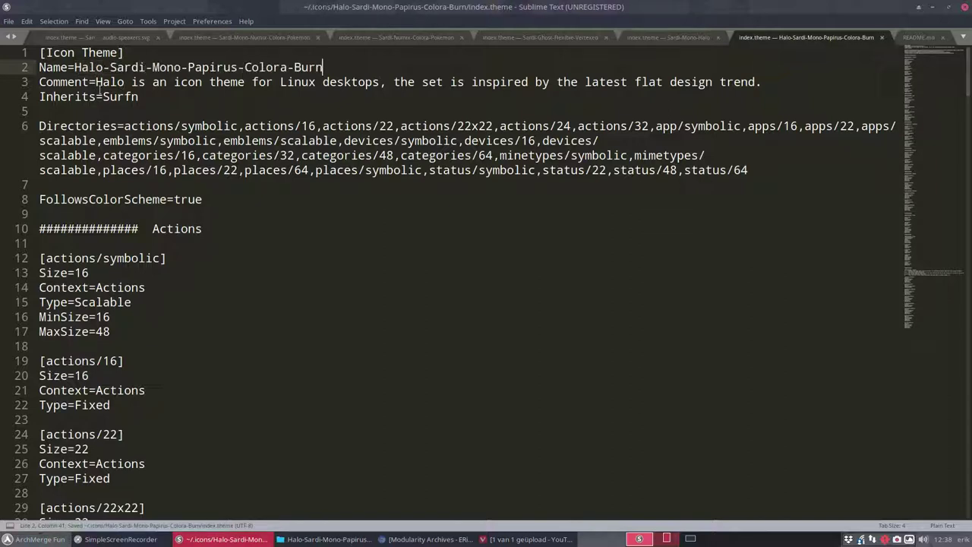
drag(103, 96, 139, 97)
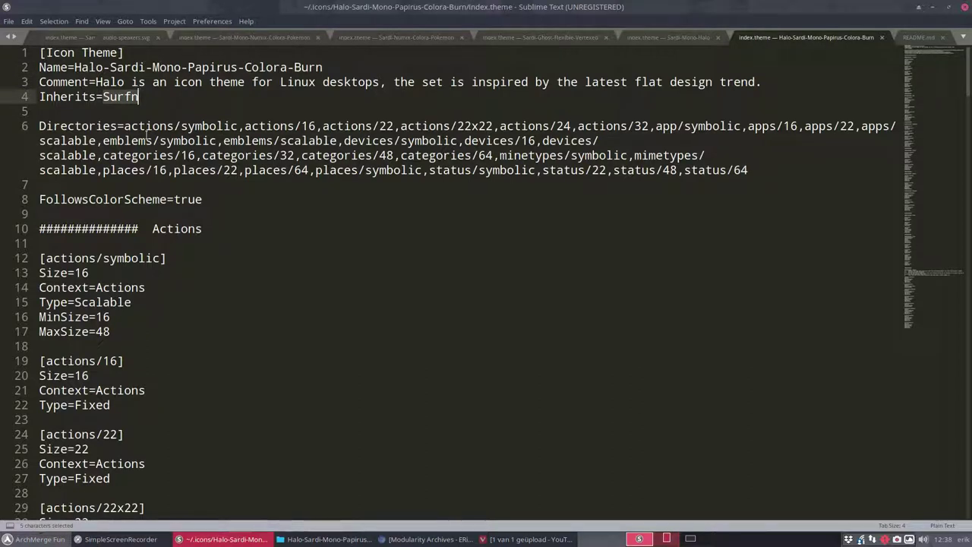
click(964, 10)
- Run ./create-new-icon-theme.cache.sh in a terminal in the Halo-Sardi-Mono-Papirus-Colora-Burn folder, and close the terminal
right_click(479, 260)
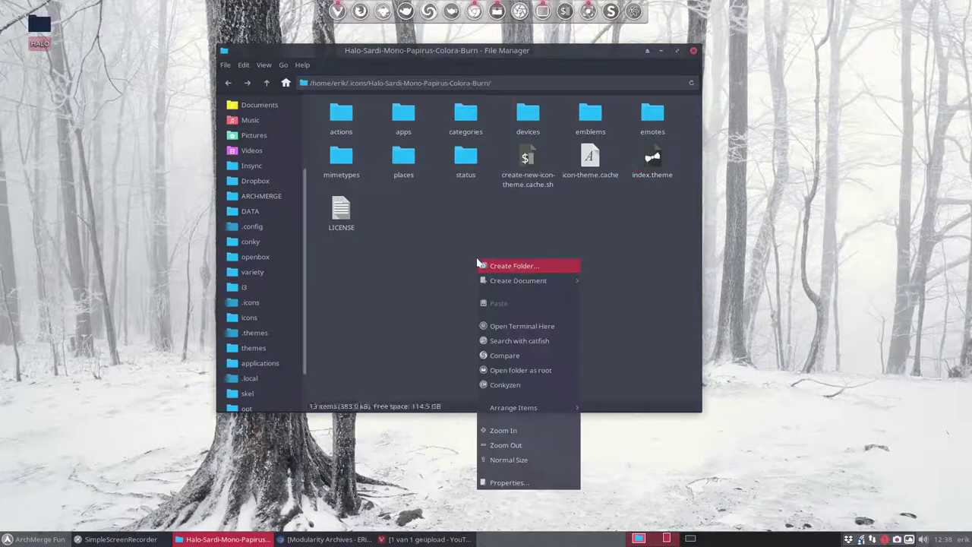
click(520, 327)
text(./c)
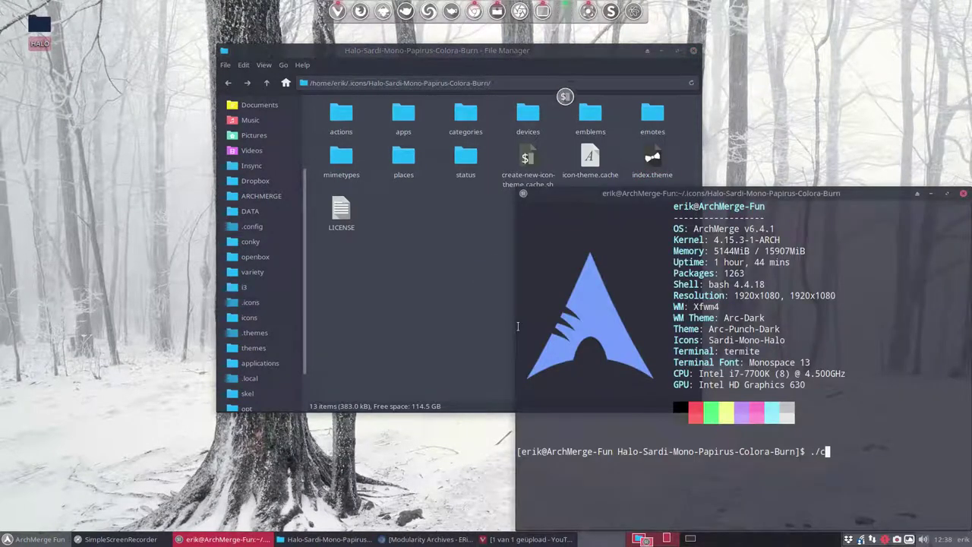
text(r)
key(Tab)
key(Return)
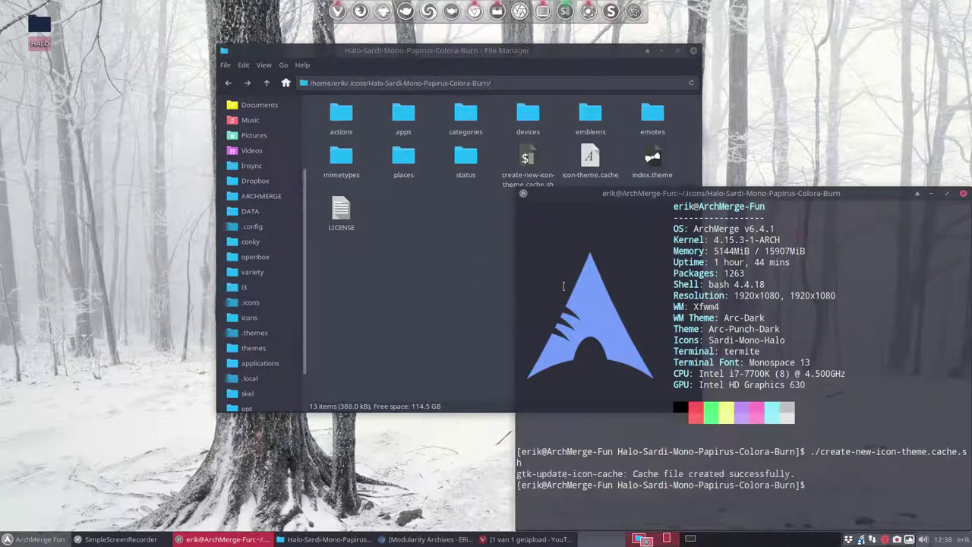
click(963, 194)
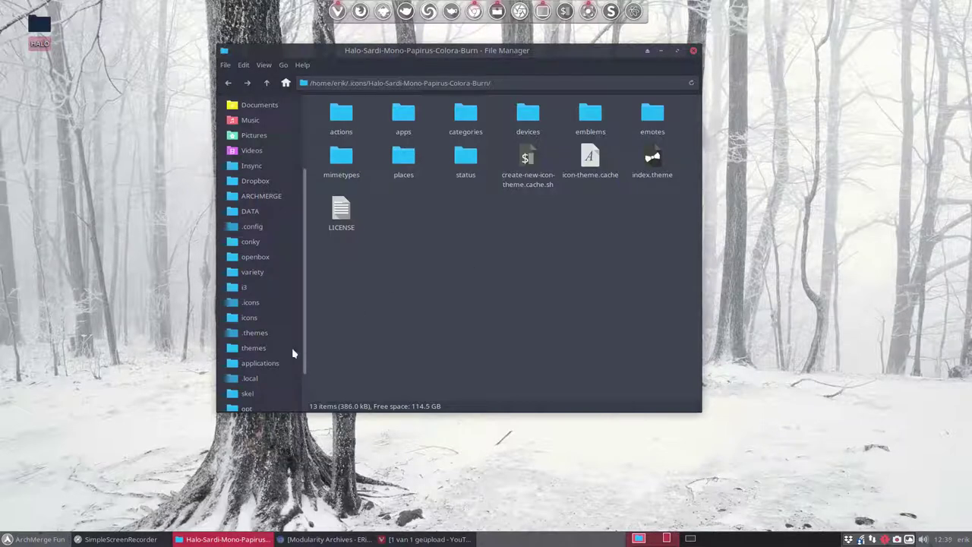
- Apply the Halo-Sardi-Mono-Papirus-Colora-Burn icon theme in the desktop's Appearance settings and close the settings
click(47, 541)
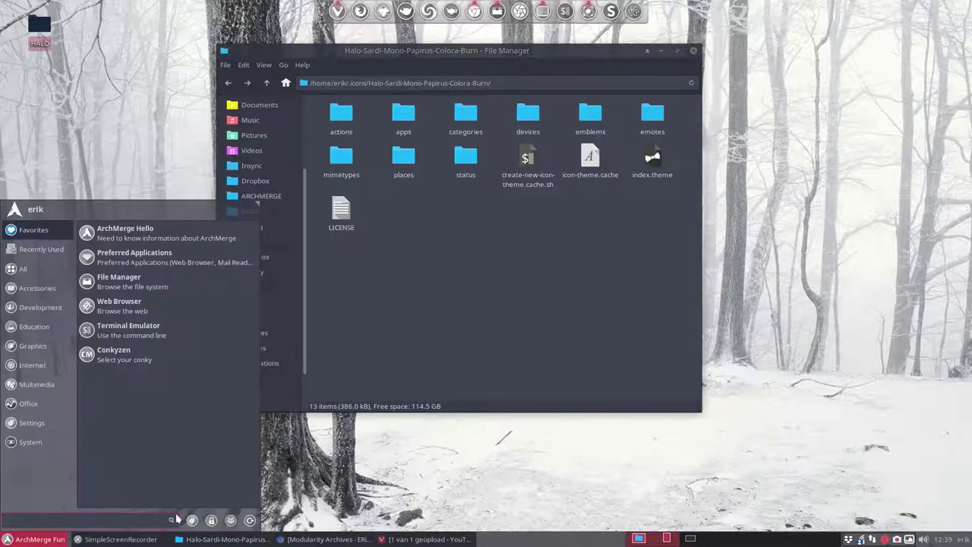
click(190, 524)
click(338, 186)
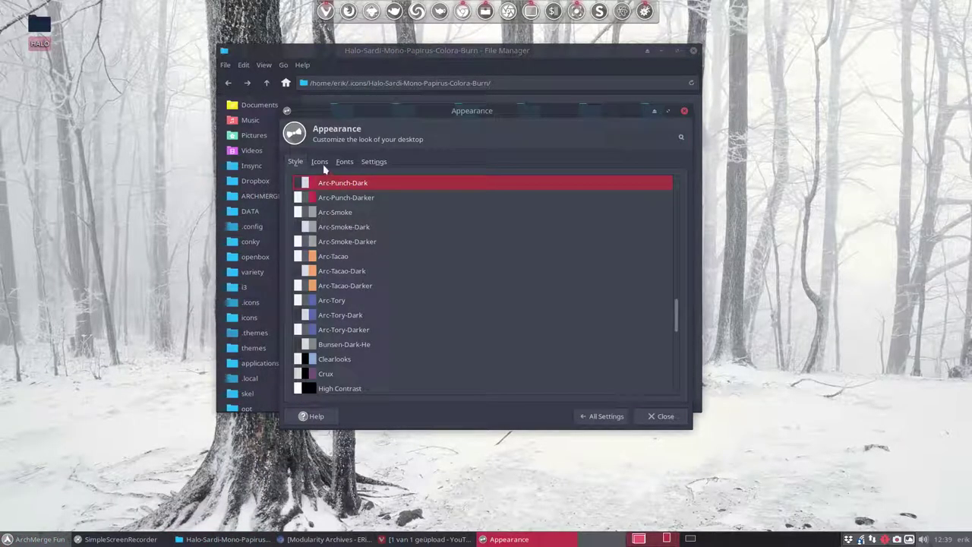
click(319, 162)
scroll(385, 265, up, 10)
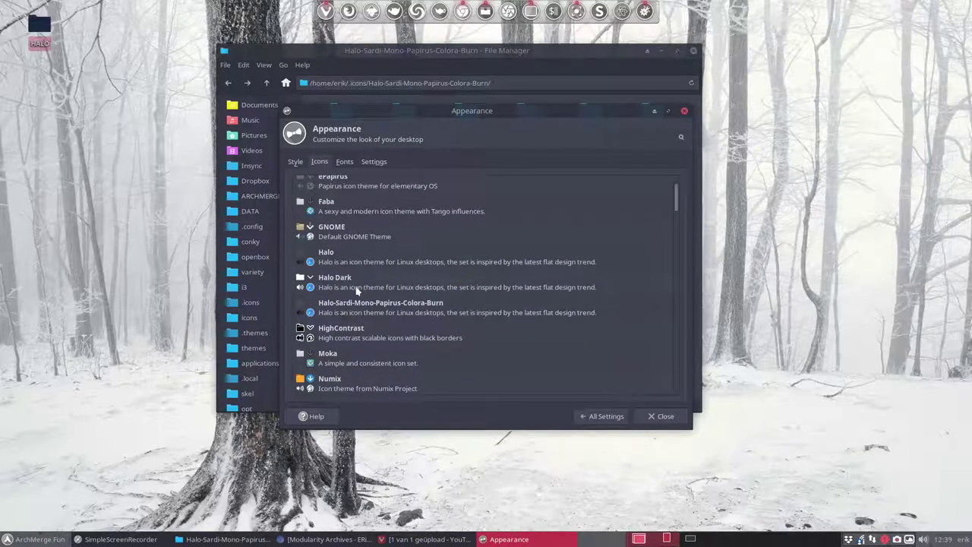
click(376, 311)
click(646, 417)
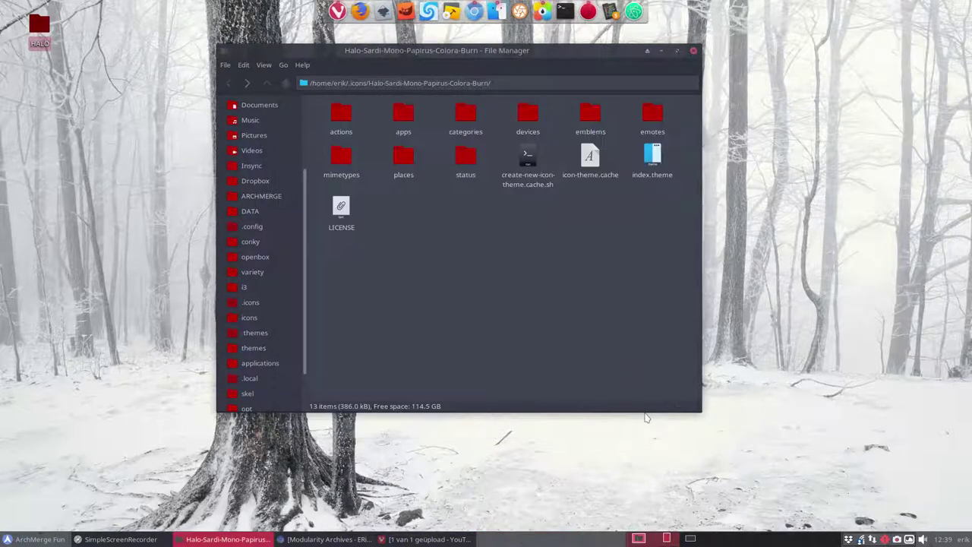
- Check the new icons in the application menu, the file manager's places list and the home folder
drag(455, 72, 478, 104)
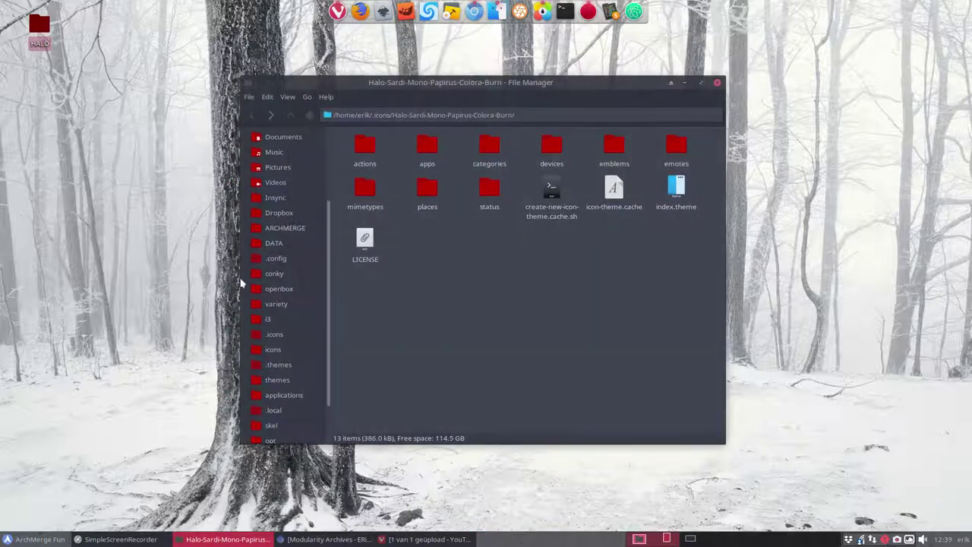
click(35, 540)
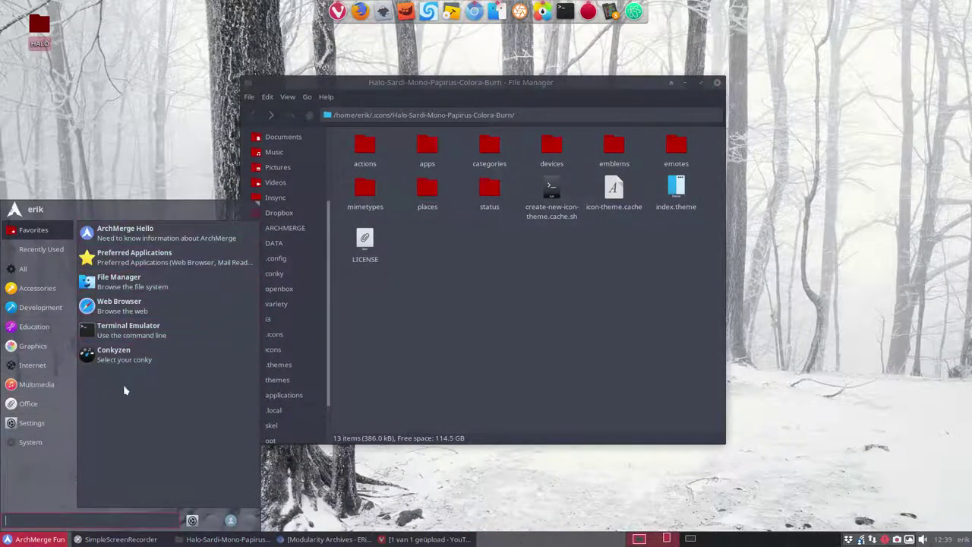
click(367, 376)
scroll(308, 228, up, 5)
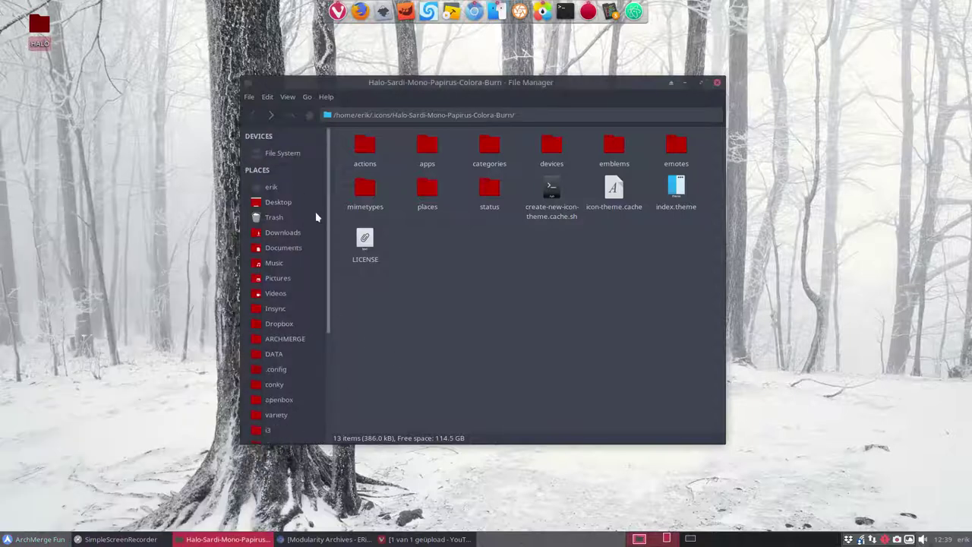
click(273, 186)
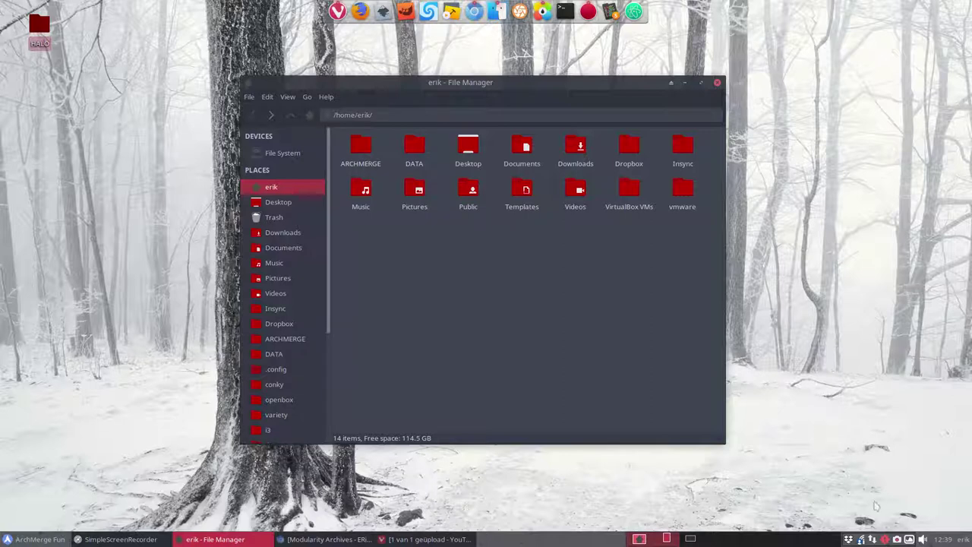
- Set the red armoured warrior image as wallpaper from Variety's image selector and close the selector
right_click(909, 540)
click(881, 446)
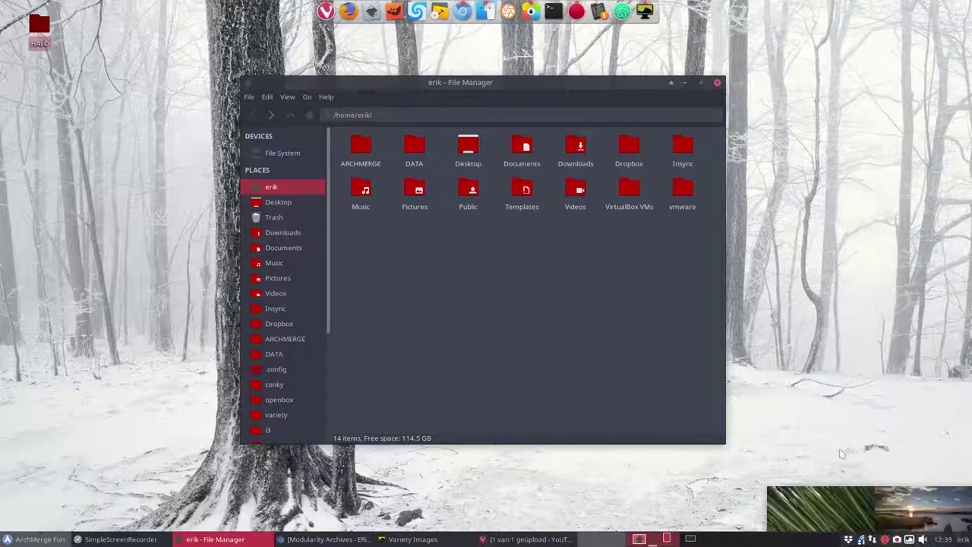
click(561, 521)
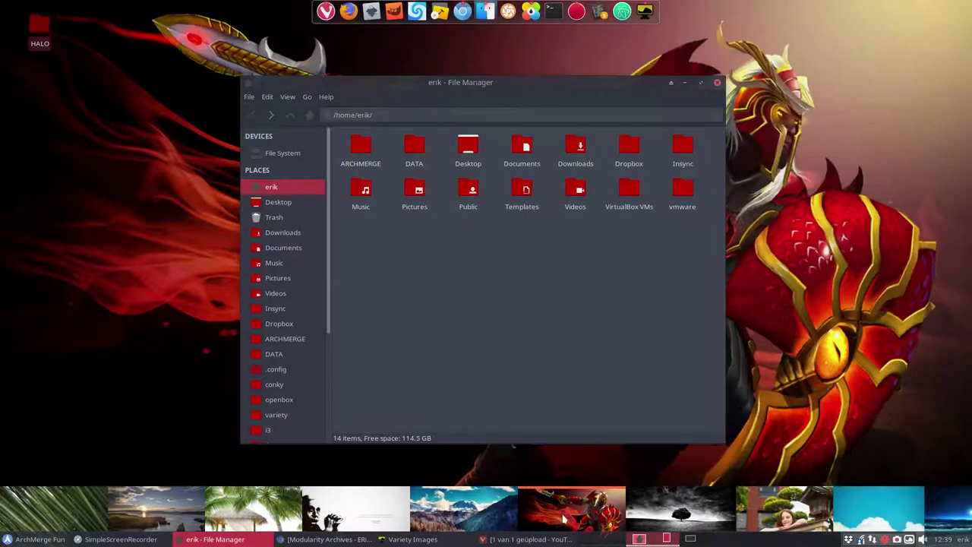
right_click(604, 516)
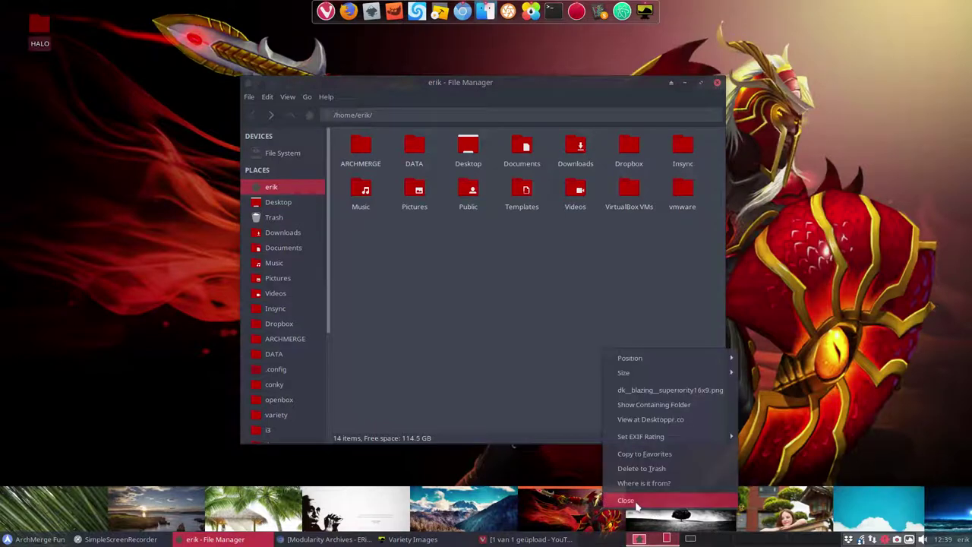
click(631, 512)
- Empty the Trash and confirm the permanent removal of all its files and folders
mouse_move(486, 89)
mouse_down()
mouse_move(971, 228)
mouse_move(498, 82)
mouse_up()
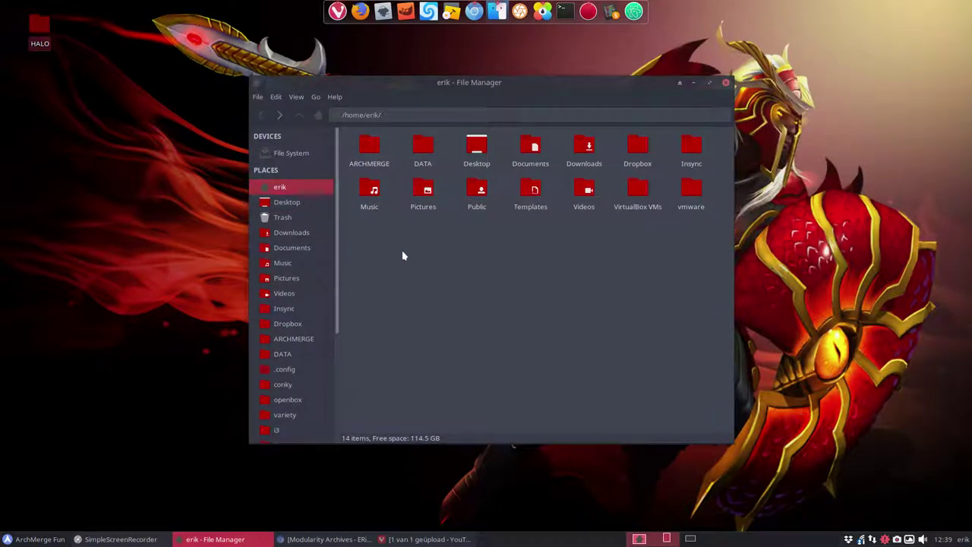
right_click(287, 216)
click(329, 274)
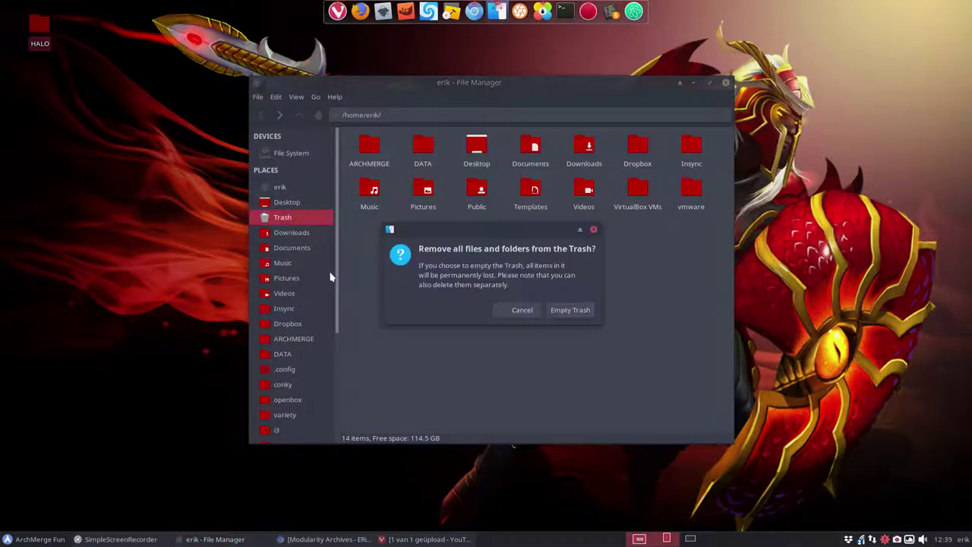
click(570, 311)
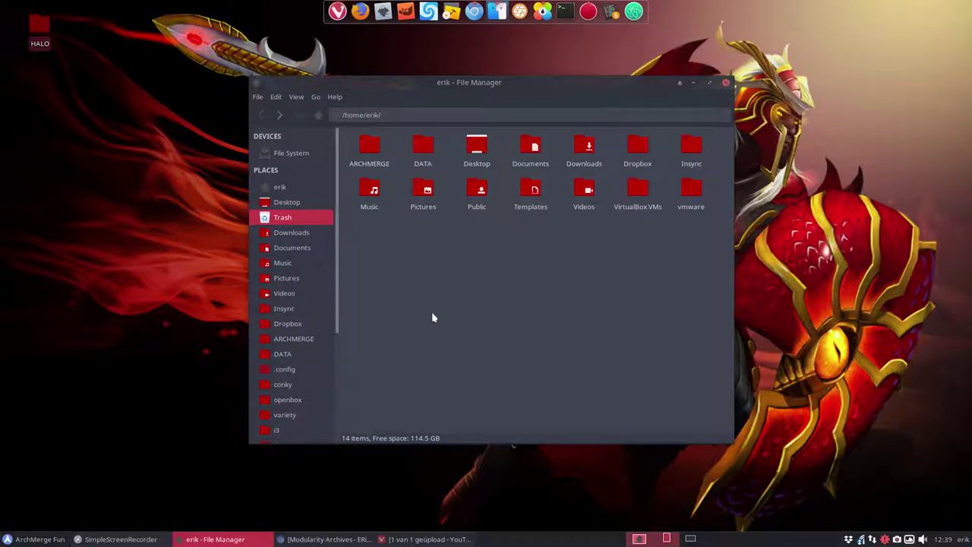
- View the Trash folder, return to the home folder and move the file manager aside to show the wallpaper
click(304, 278)
click(304, 248)
click(301, 220)
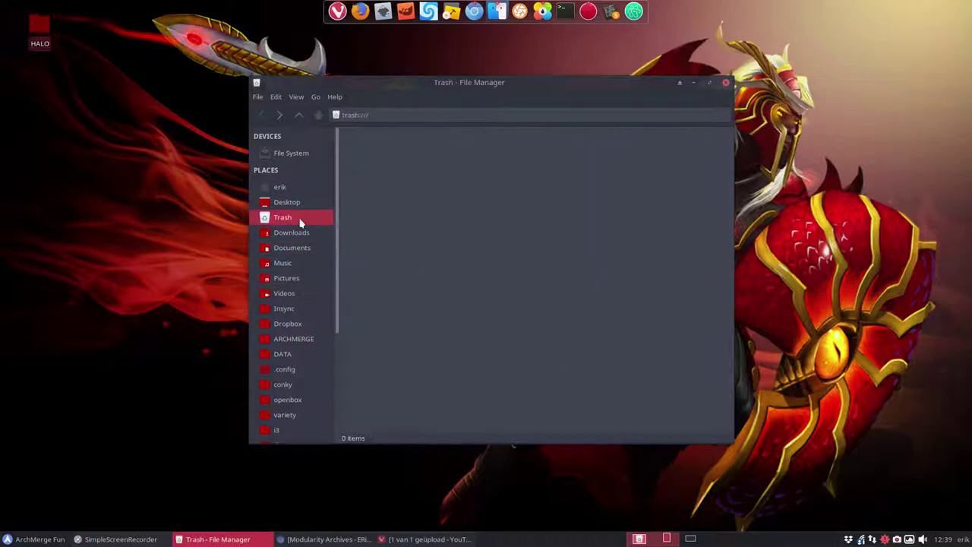
click(288, 189)
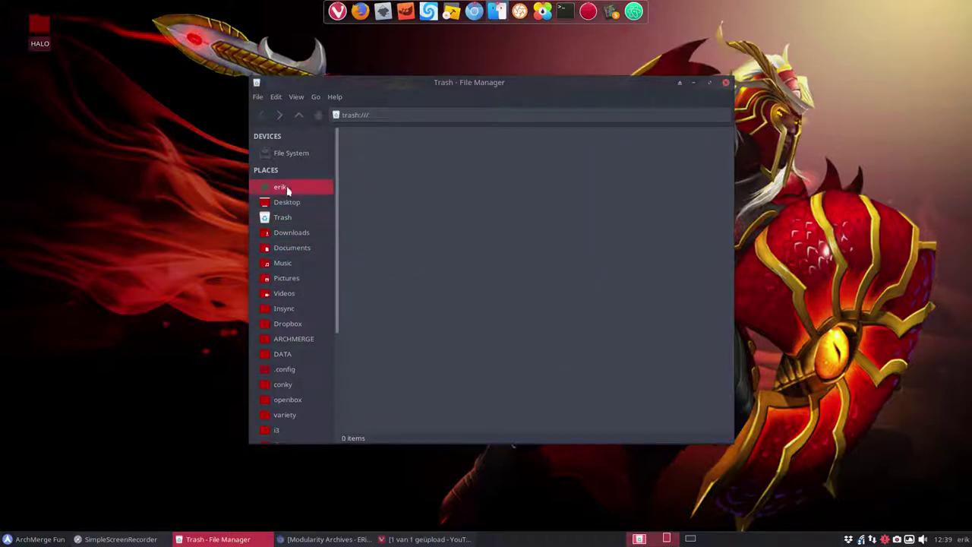
drag(501, 83, 350, 75)
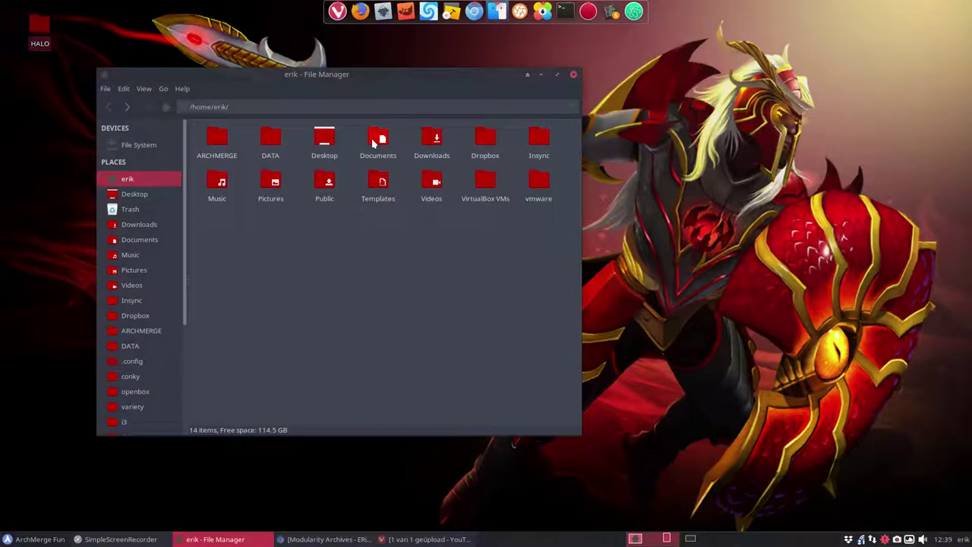
- Switch to the web browser and look through the Sardi Modularity articles on the Modularity Archives page
click(325, 540)
click(245, 470)
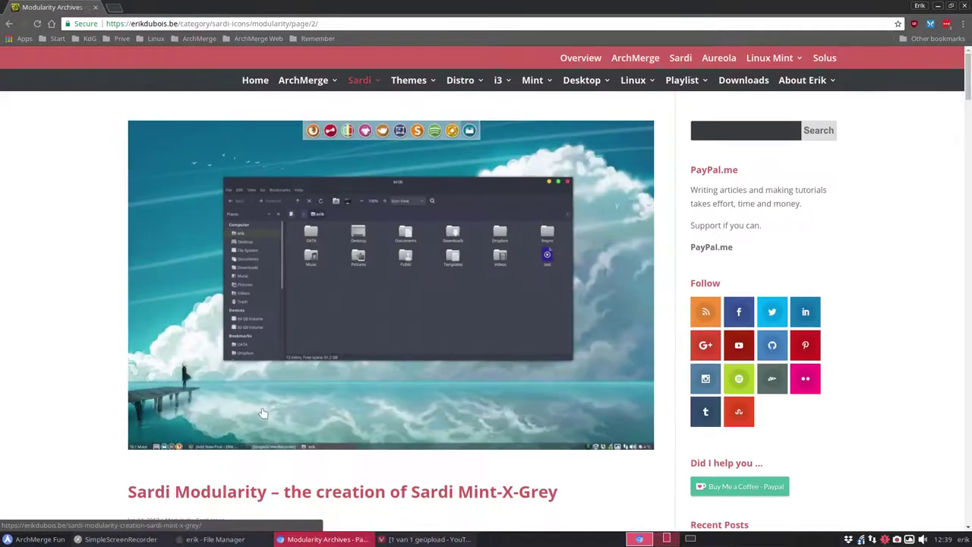
scroll(262, 412, down, 10)
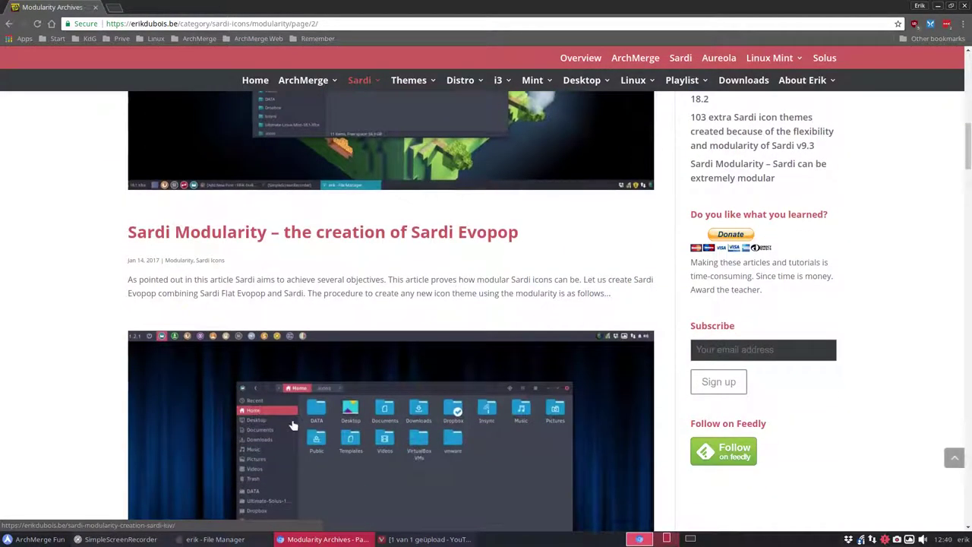
scroll(293, 424, down, 7)
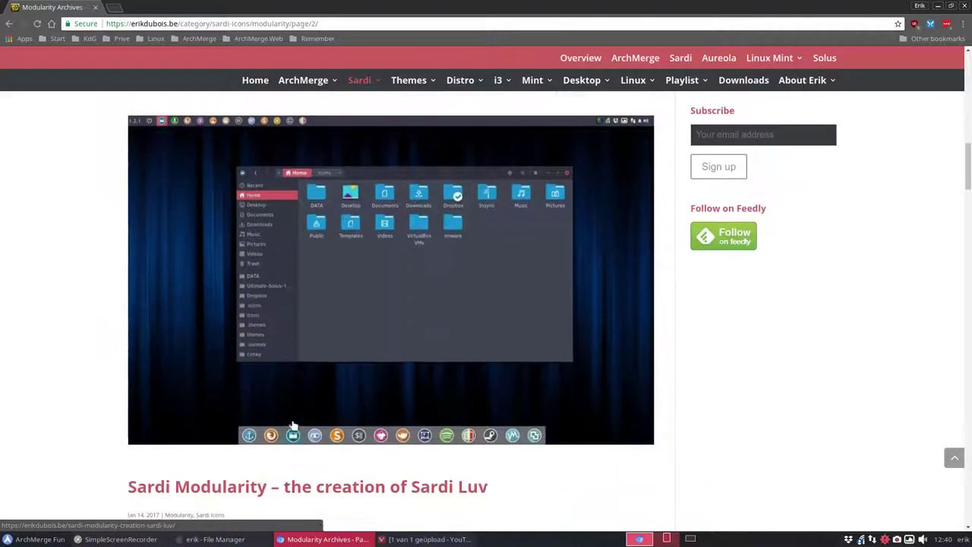